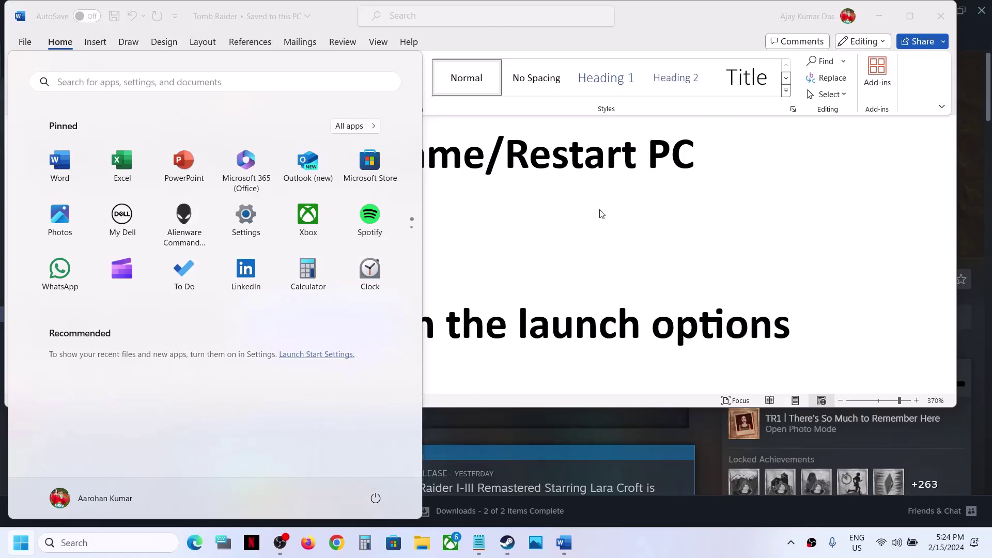
# Read the first two fixes in the Tomb Raider troubleshooting document and highlight -nolegal in Step 2.
pyautogui.click(549, 213)
pyautogui.scroll(-1, 365, 272)
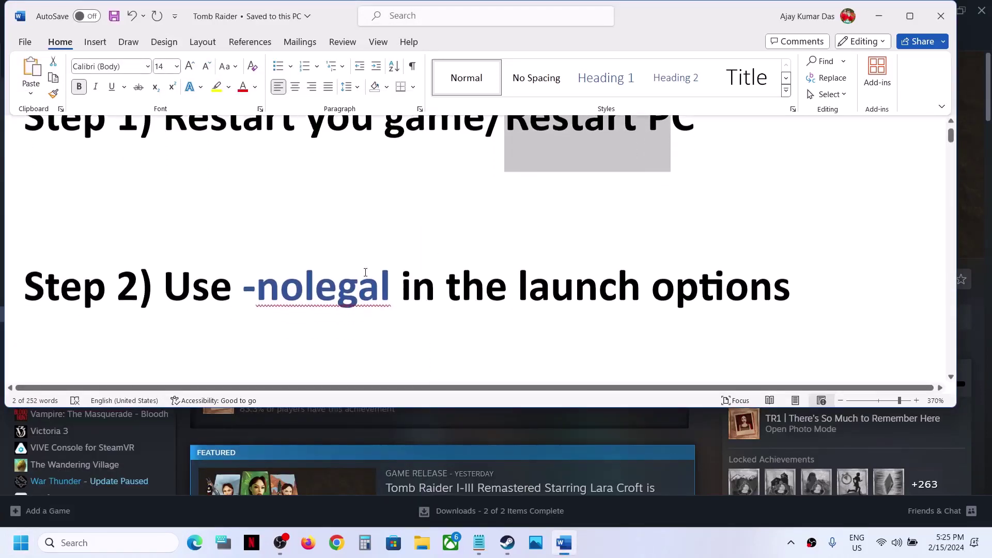
pyautogui.moveTo(245, 279); pyautogui.dragTo(321, 283)
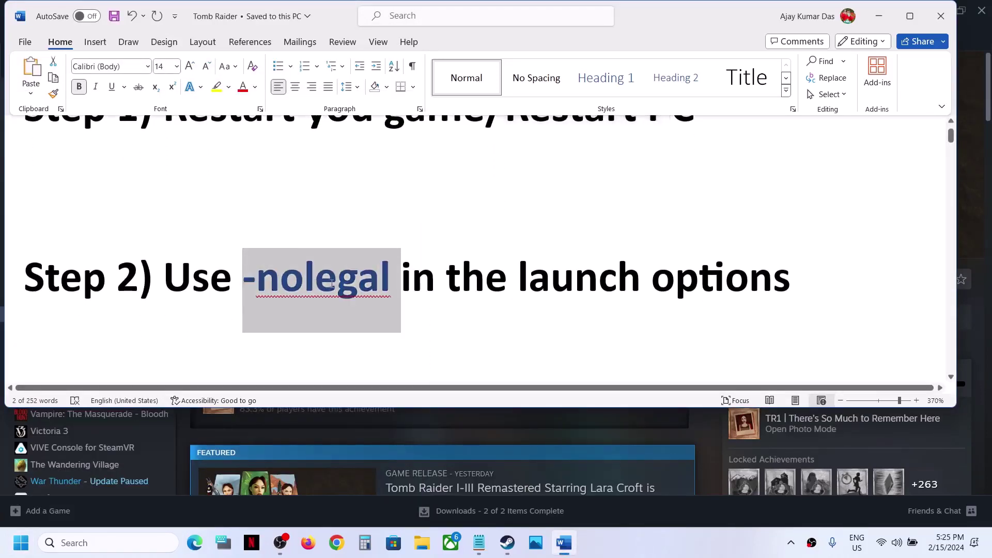
# Switch to Steam and check the -nolegal launch option in the properties of Tomb Raider I-III Remastered.
pyautogui.click(879, 16)
pyautogui.rightClick(81, 315)
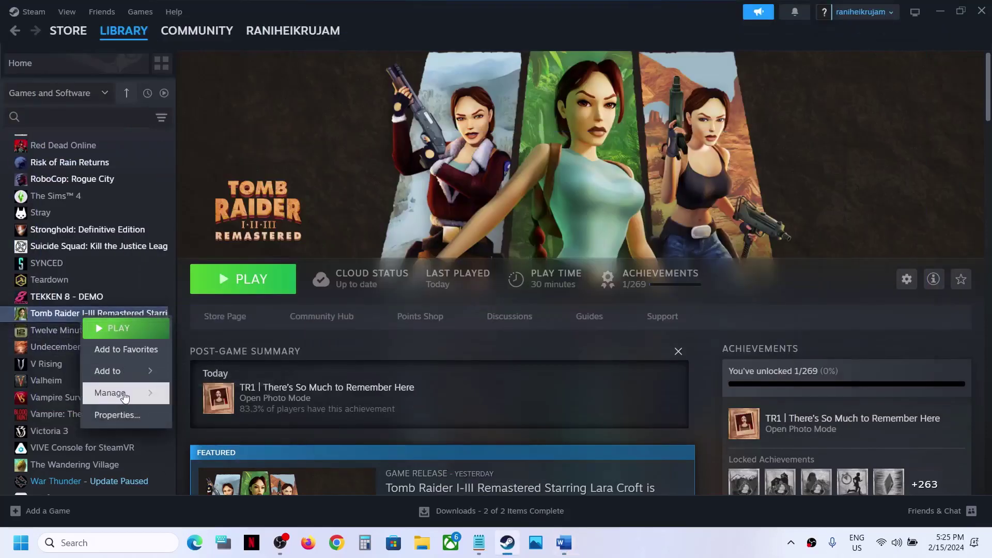
pyautogui.click(115, 416)
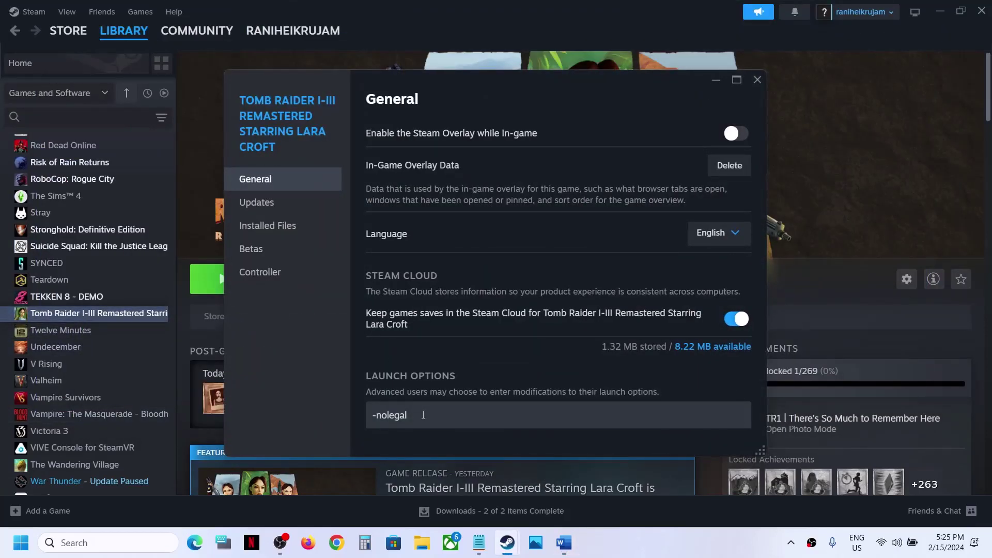
pyautogui.moveTo(420, 415); pyautogui.dragTo(345, 421)
pyautogui.press('End')
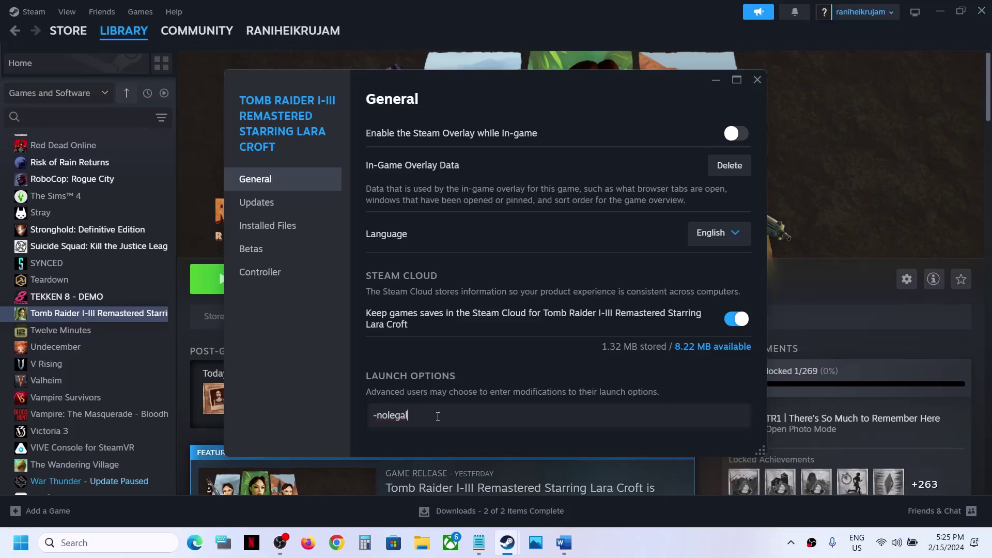
pyautogui.click(758, 79)
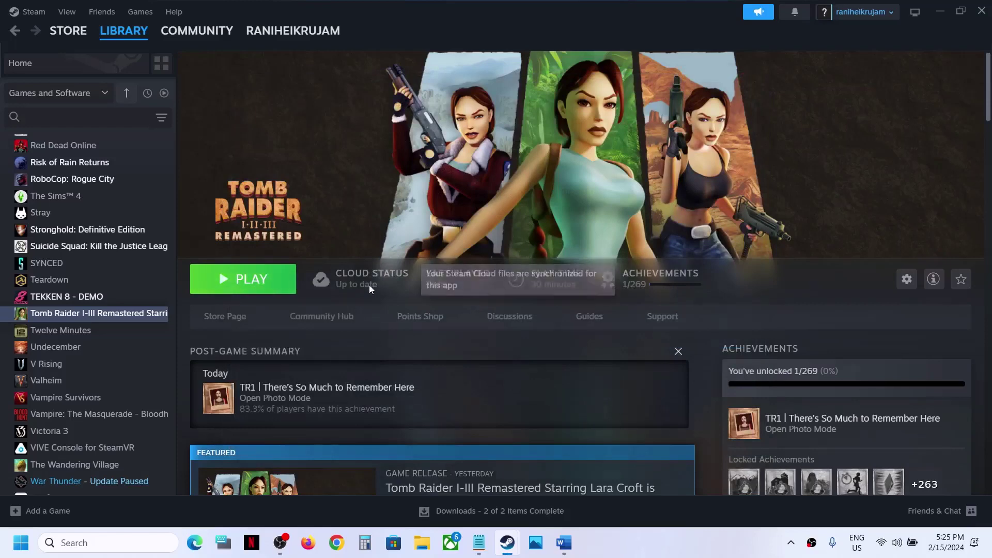
# Return to the Word document and highlight the Disable Steam overlay instruction in Step 3.
pyautogui.hotkey('alt', 'Tab')
pyautogui.scroll(-3, 341, 271)
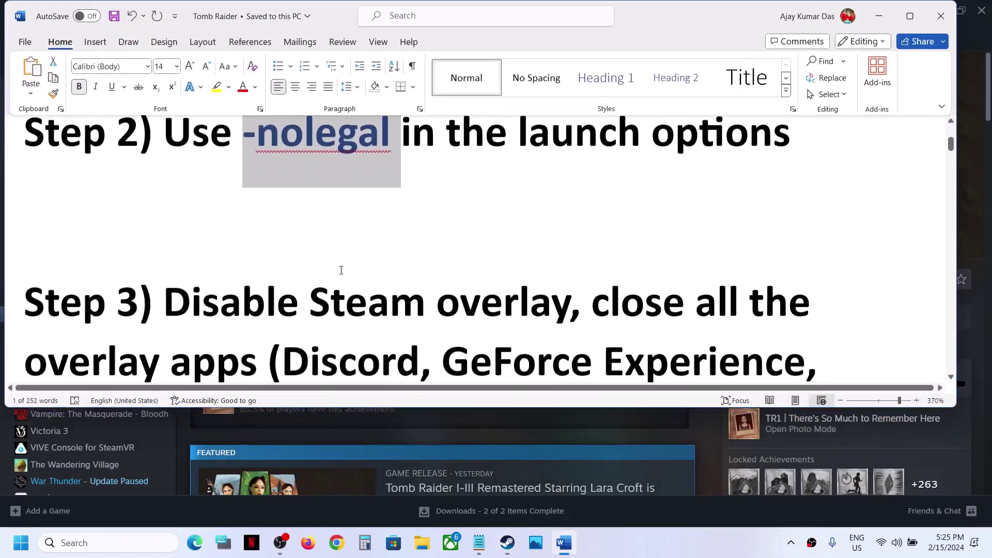
pyautogui.click(202, 238)
# In Steam, toggle the in-game Steam Overlay on and back off in the properties of Tomb Raider I-III Remastered.
pyautogui.hotkey('alt', 'Tab')
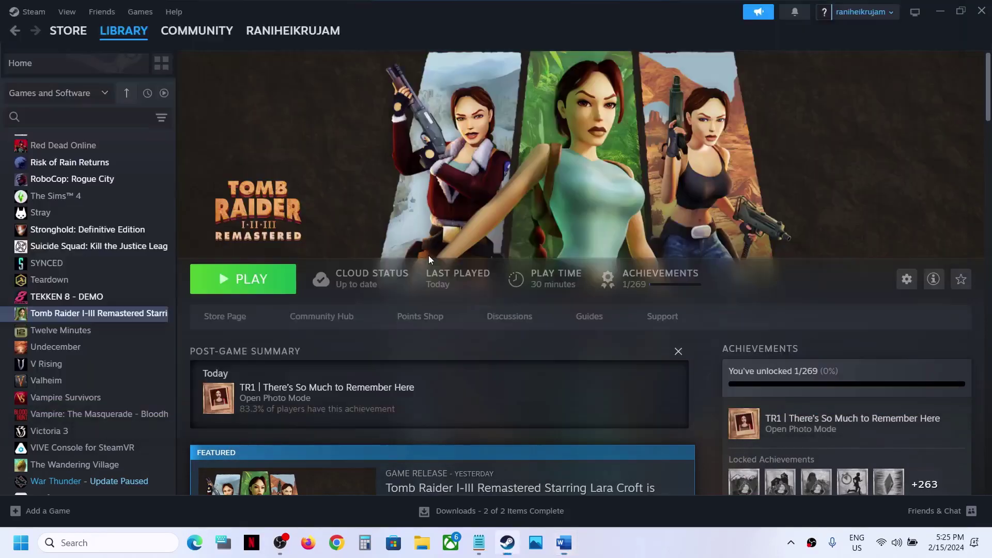
pyautogui.rightClick(122, 316)
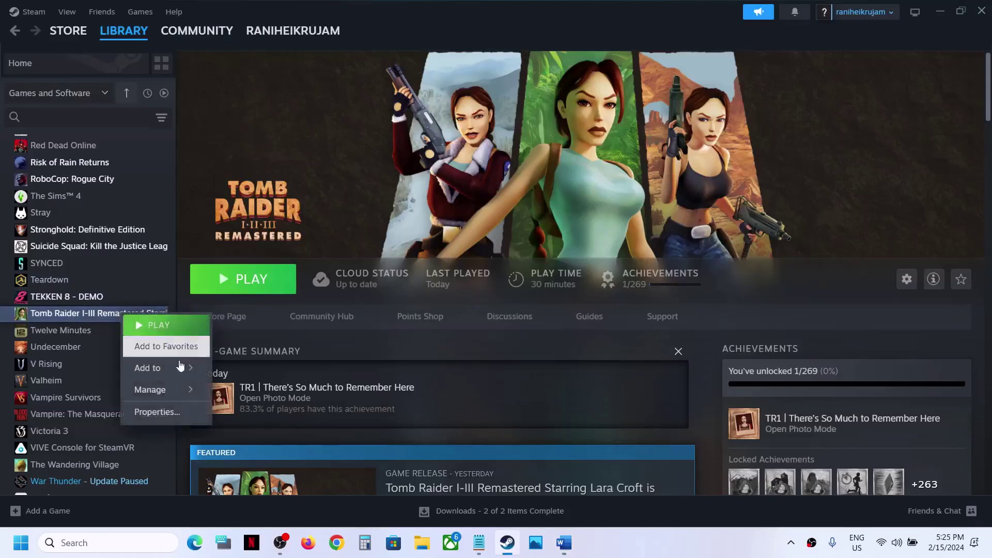
pyautogui.click(156, 412)
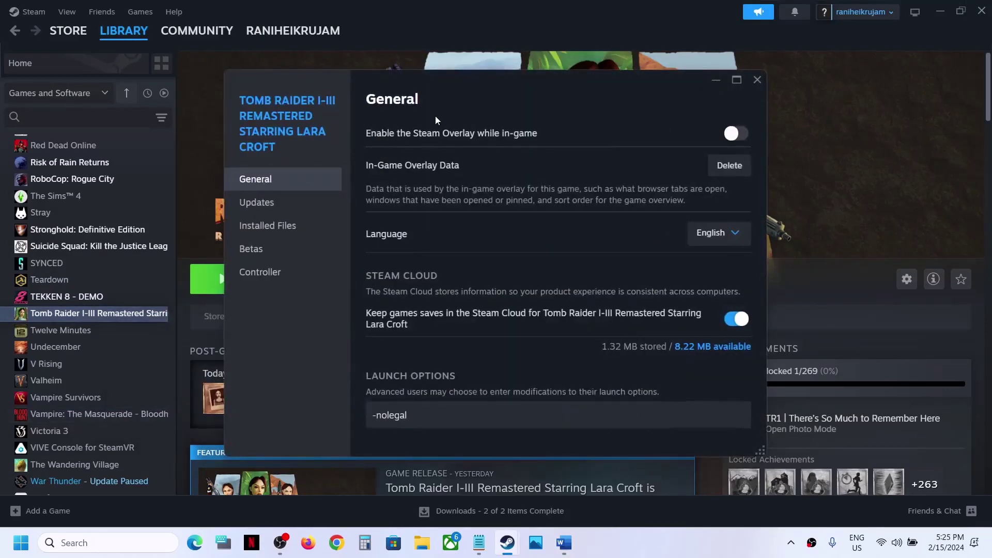
pyautogui.click(734, 135)
pyautogui.click(734, 134)
pyautogui.click(760, 77)
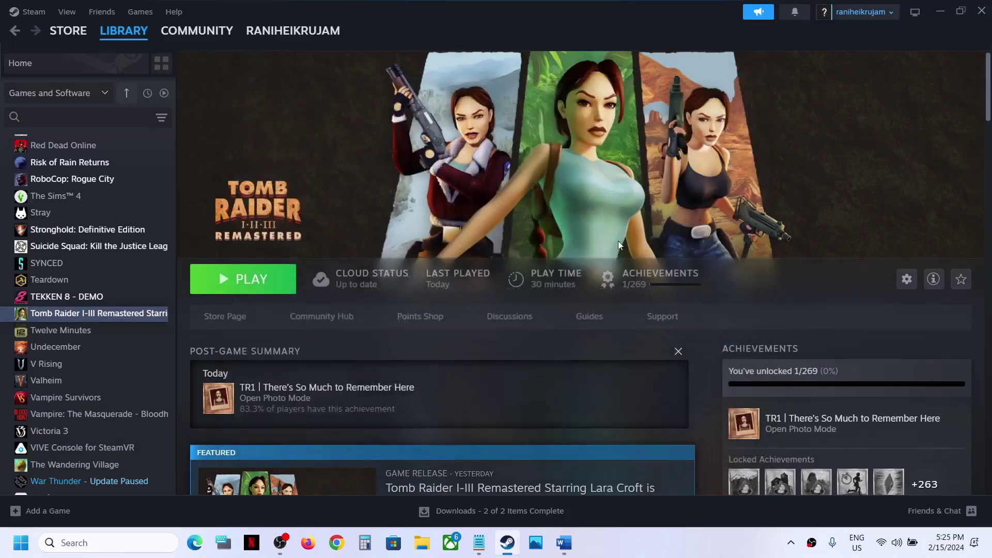
# In the Word document, read Step 3 on closing overlay apps and Step 4 on running the game from its installation folder.
pyautogui.hotkey('alt', 'Tab')
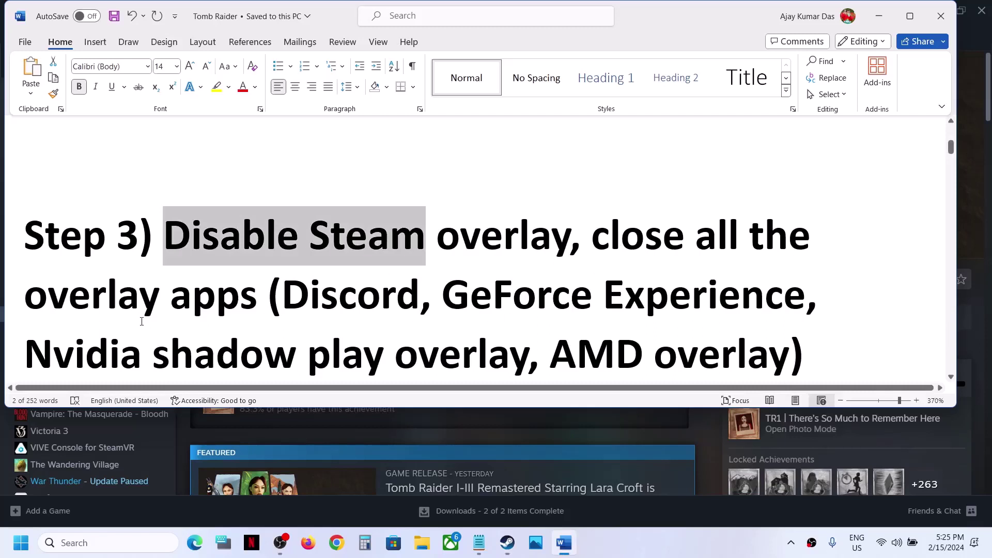
pyautogui.moveTo(60, 298); pyautogui.dragTo(260, 301)
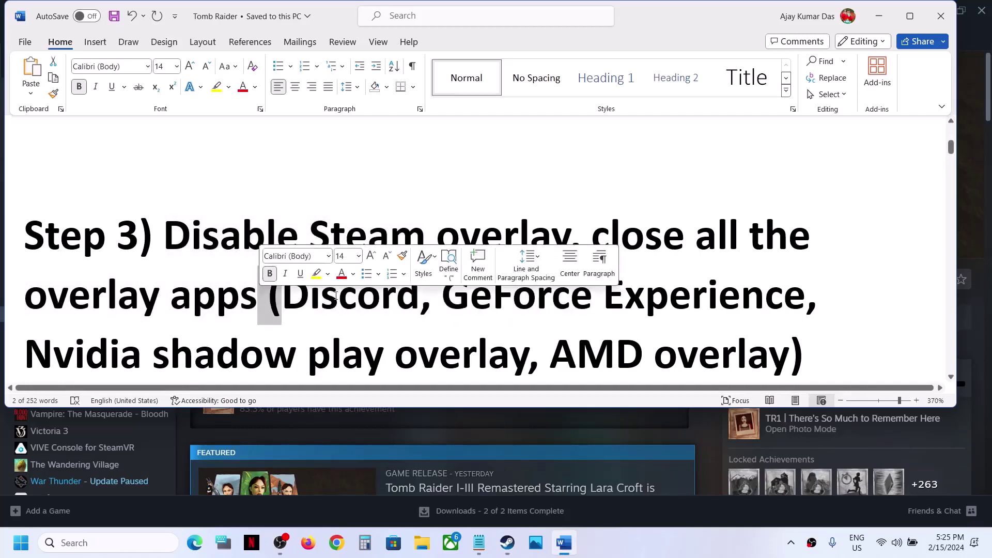
pyautogui.scroll(-2, 336, 296)
pyautogui.moveTo(593, 153); pyautogui.dragTo(259, 212)
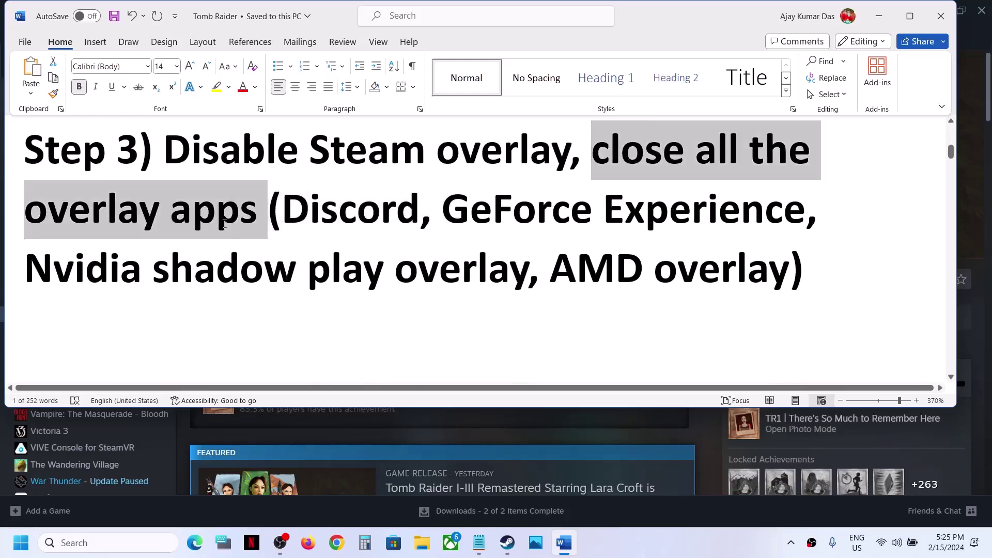
pyautogui.click(292, 266)
pyautogui.scroll(-4, 292, 266)
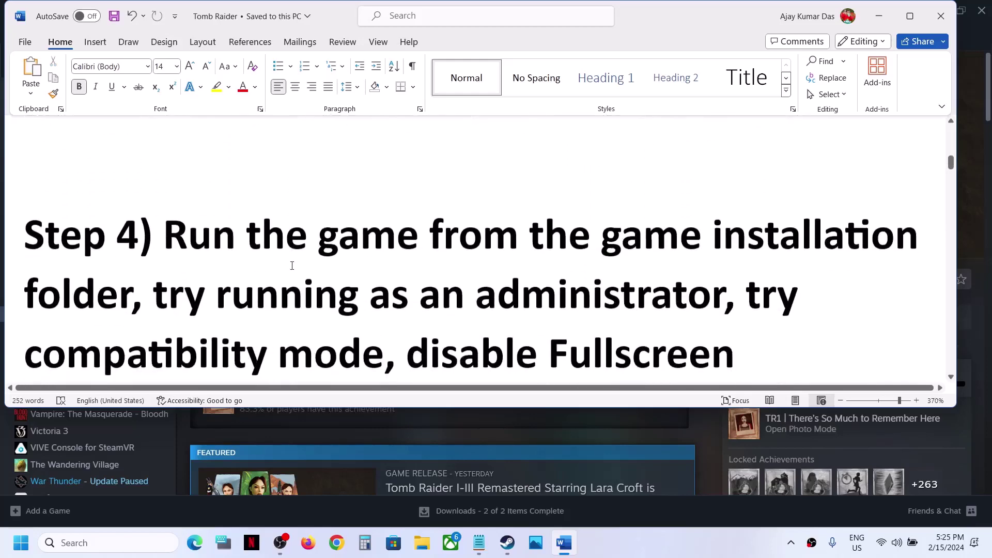
pyautogui.moveTo(172, 198); pyautogui.dragTo(133, 261)
# From the Steam library, open the local installation folder of Tomb Raider I-III Remastered in File Explorer.
pyautogui.hotkey('alt', 'Tab')
pyautogui.rightClick(123, 316)
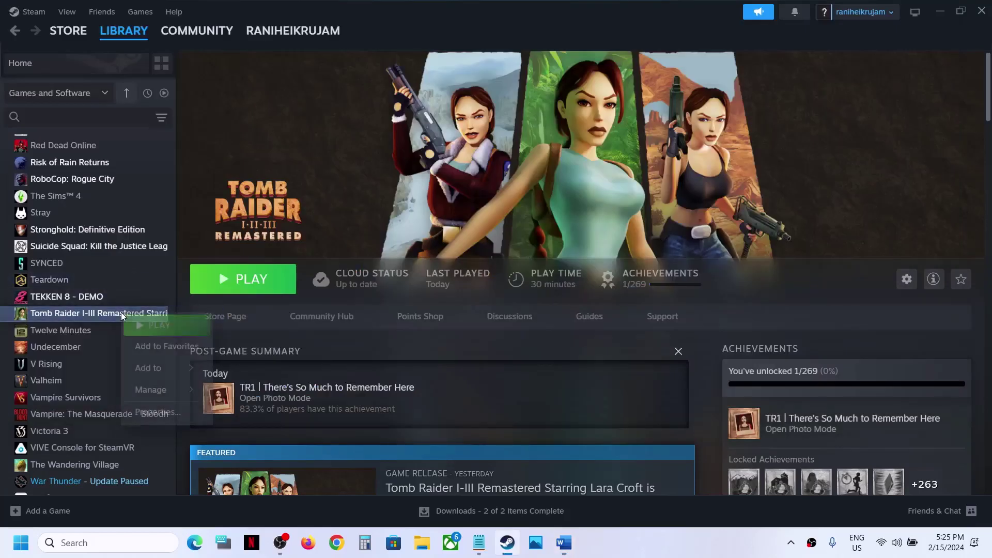
pyautogui.moveTo(155, 390)
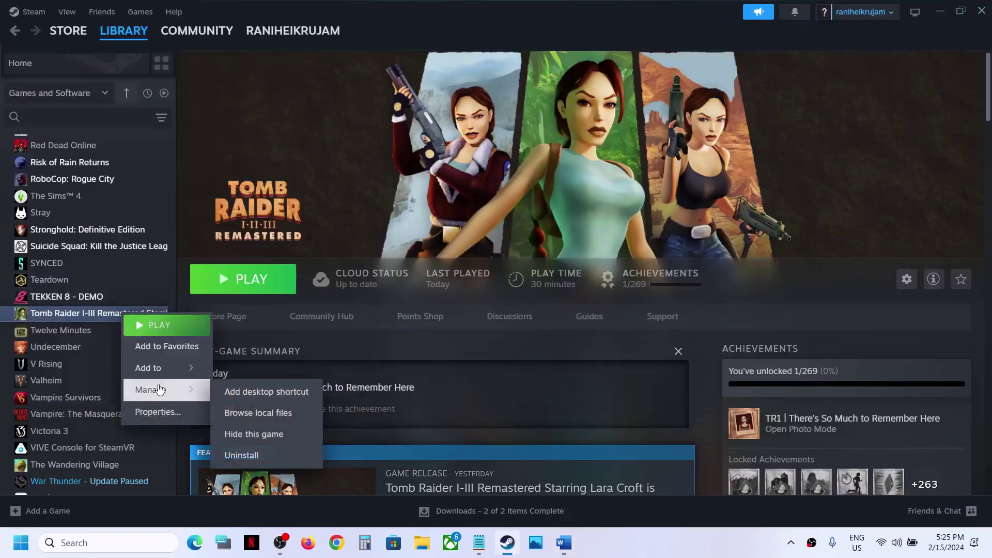
pyautogui.click(247, 412)
pyautogui.click(421, 543)
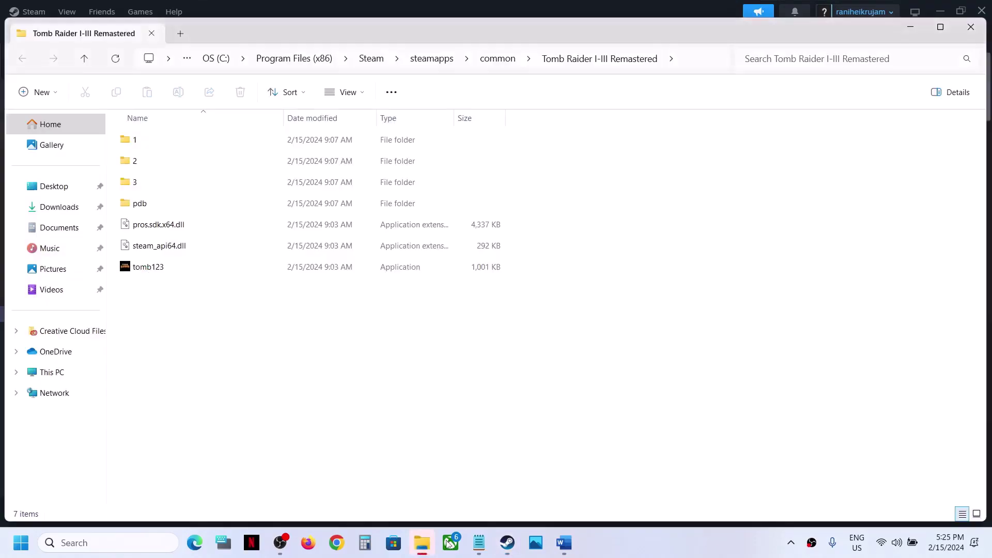
# Make sure Disable fullscreen optimizations is enabled in the compatibility properties of the tomb123 application.
pyautogui.click(159, 268)
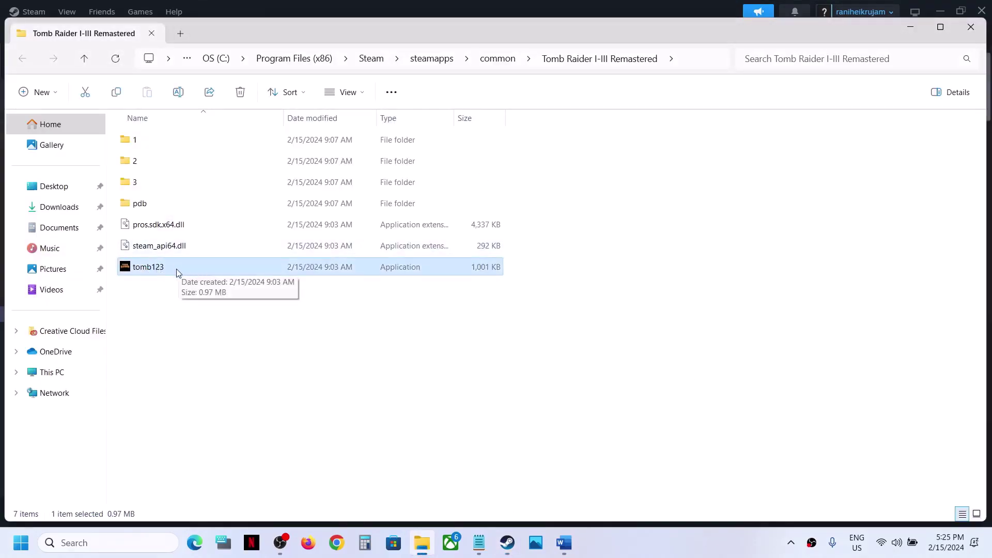
pyautogui.rightClick(175, 269)
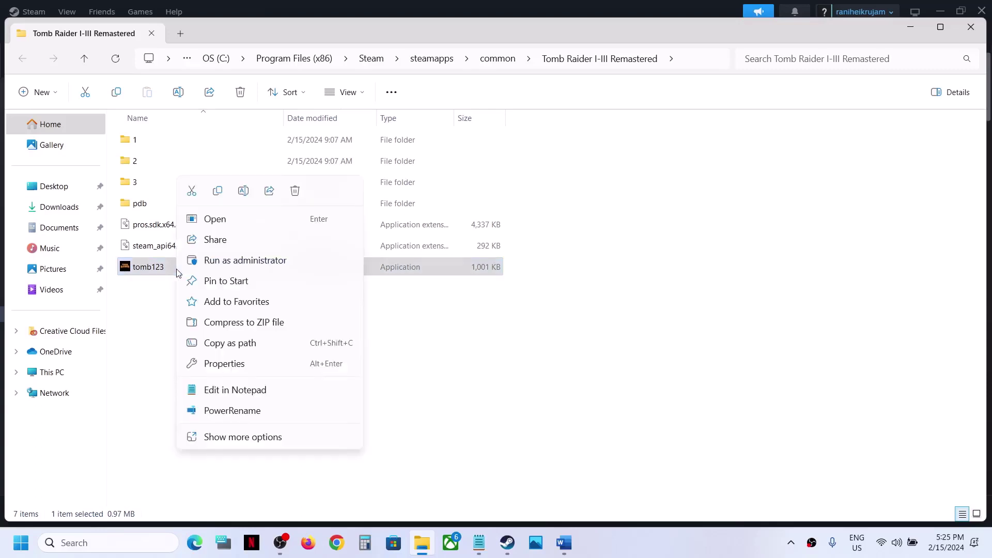
pyautogui.click(247, 365)
pyautogui.moveTo(306, 172); pyautogui.dragTo(345, 124)
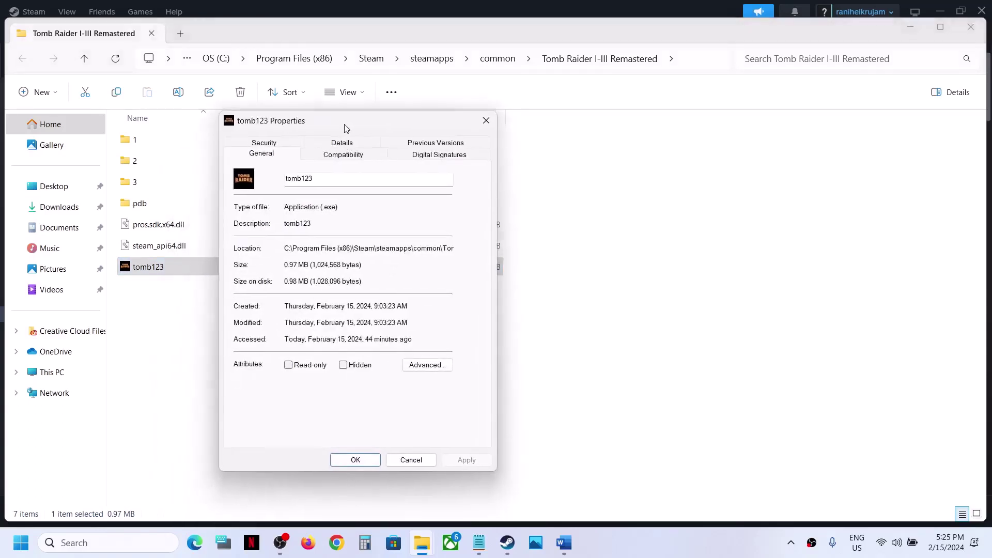
pyautogui.click(345, 160)
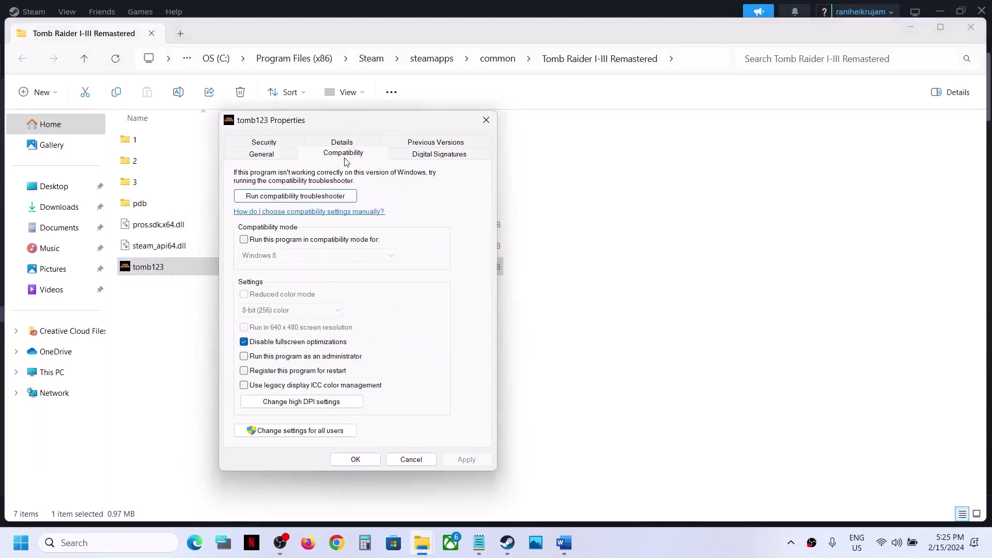
pyautogui.click(244, 343)
pyautogui.click(356, 460)
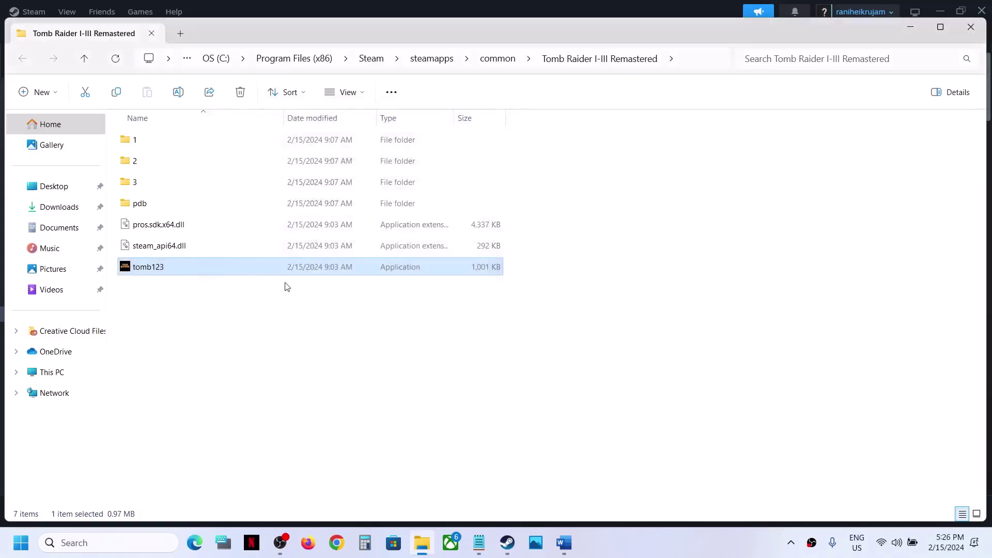
# Set the tomb123 application to run as an administrator in its compatibility properties.
pyautogui.rightClick(256, 265)
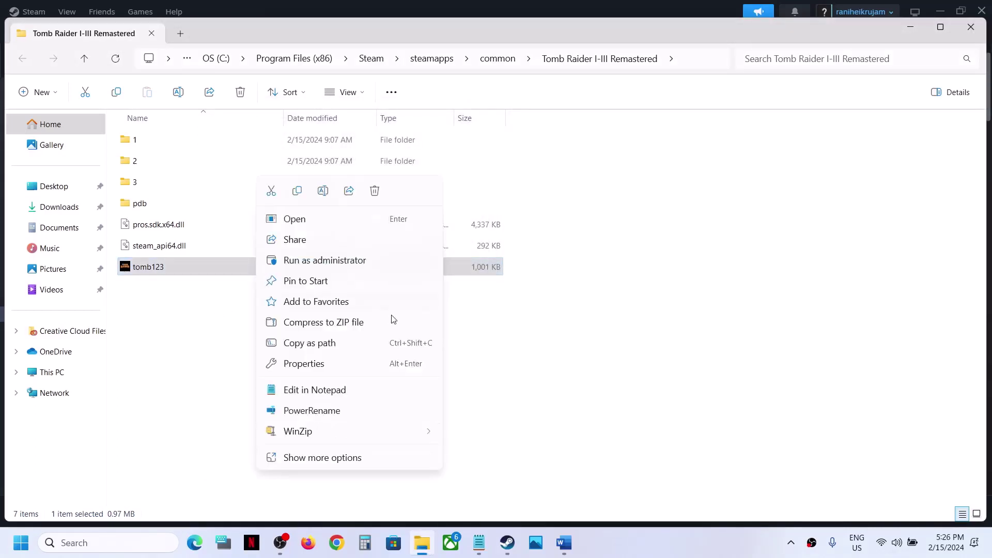
pyautogui.click(325, 364)
pyautogui.click(377, 206)
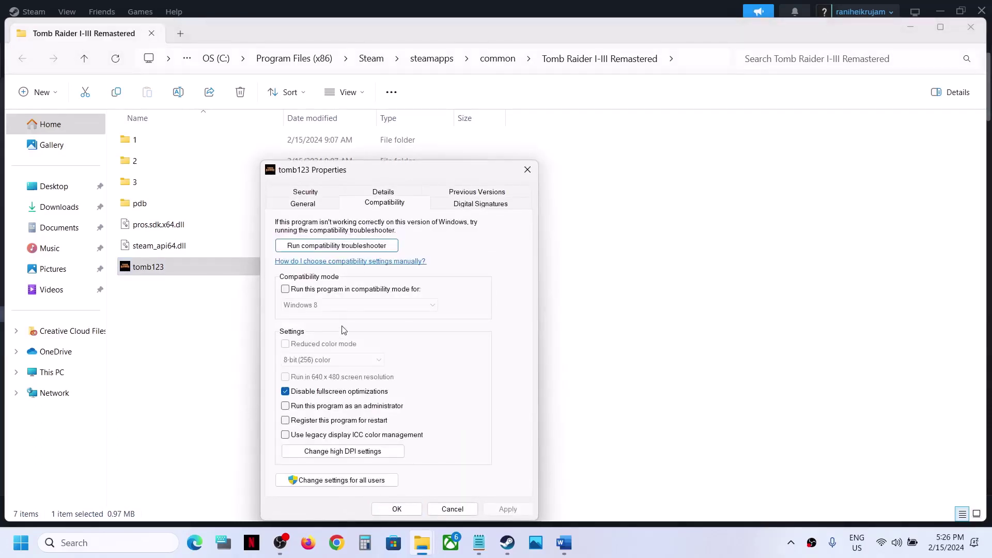
pyautogui.click(286, 408)
pyautogui.click(508, 509)
pyautogui.click(399, 508)
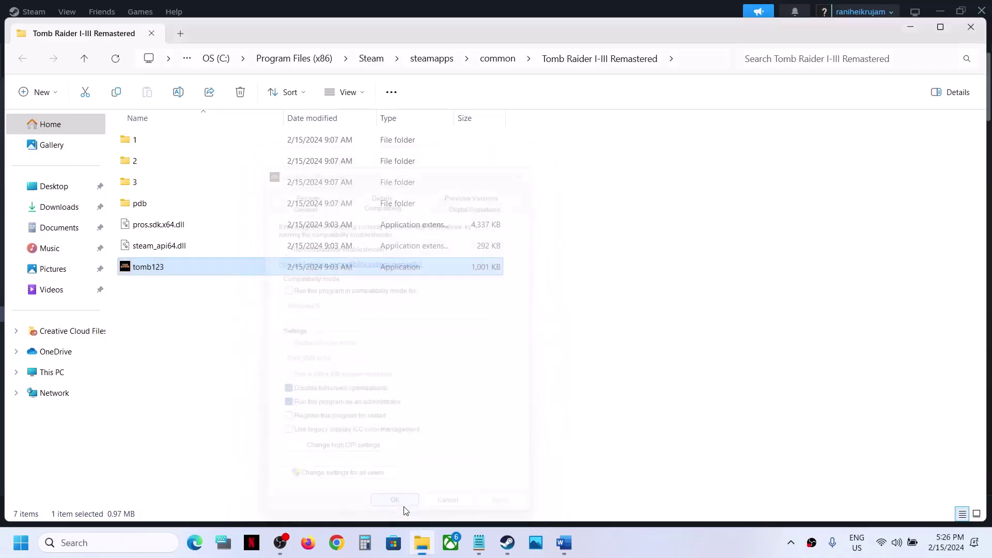
# Enable compatibility mode for Windows 8 on the tomb123 application.
pyautogui.rightClick(240, 267)
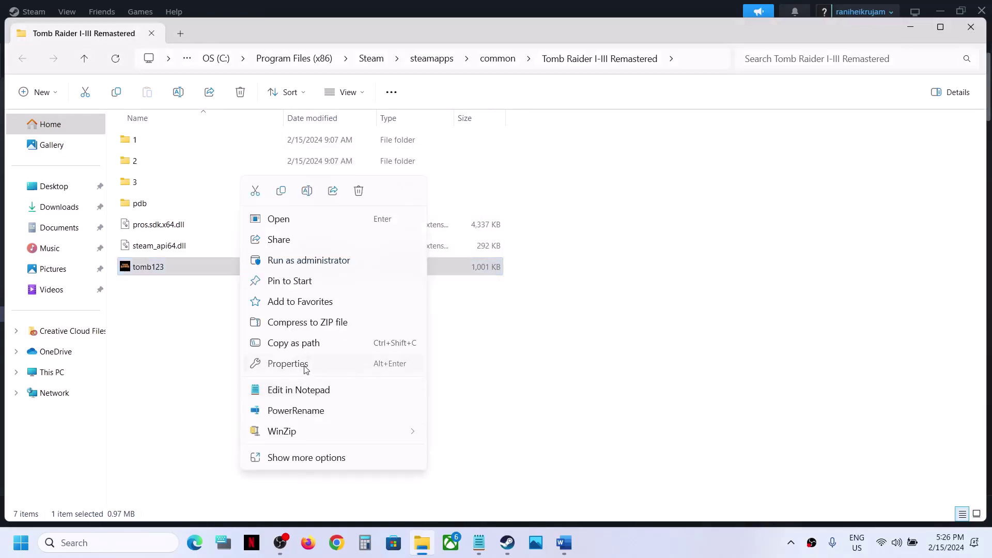
pyautogui.click(288, 364)
pyautogui.click(360, 209)
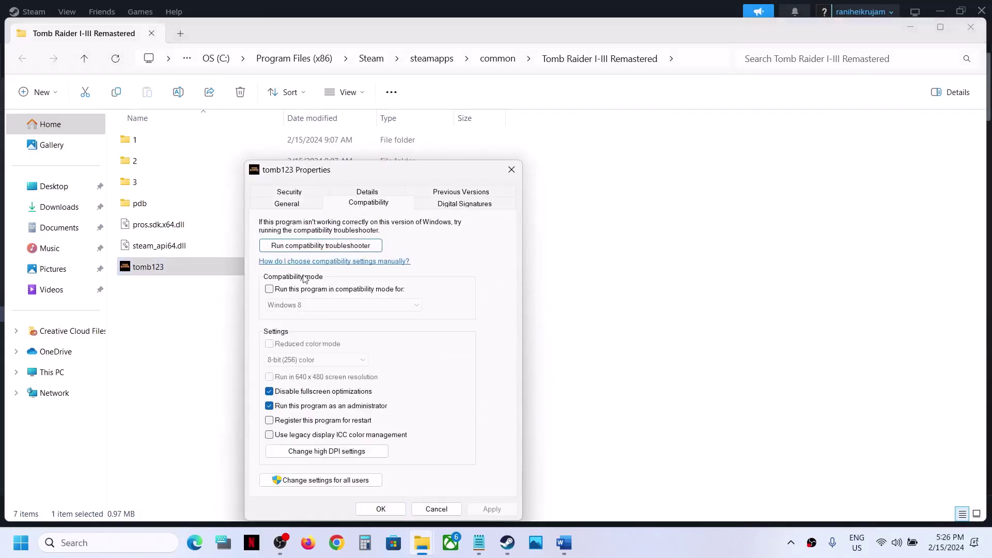
pyautogui.click(270, 289)
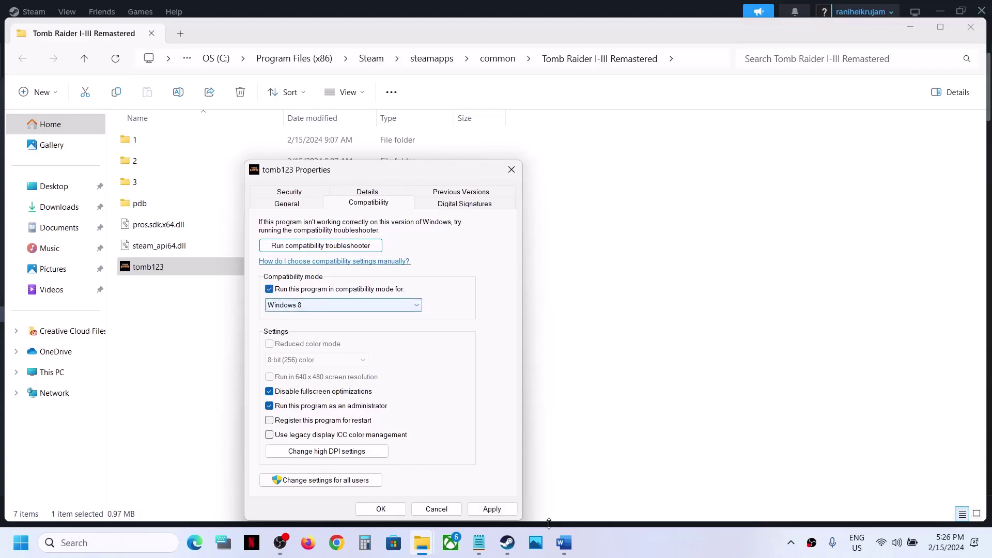
pyautogui.click(491, 509)
pyautogui.click(381, 509)
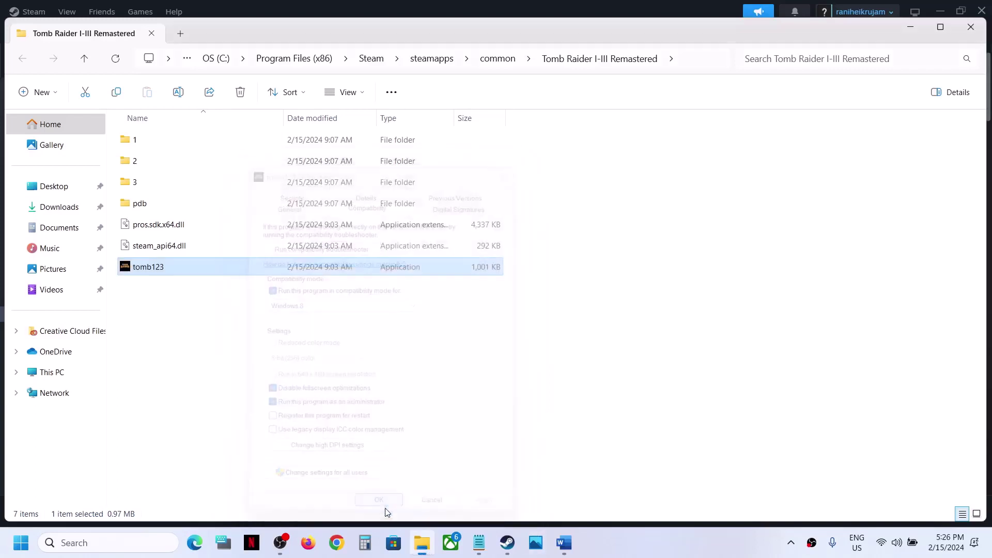
# Change the compatibility mode of the tomb123 application to Windows 7 and apply it.
pyautogui.rightClick(296, 269)
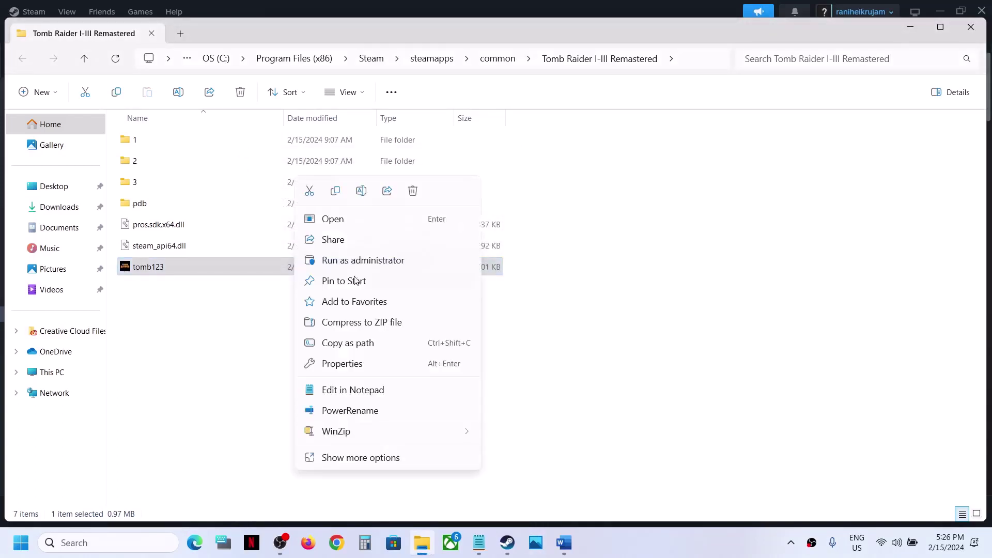
pyautogui.click(346, 369)
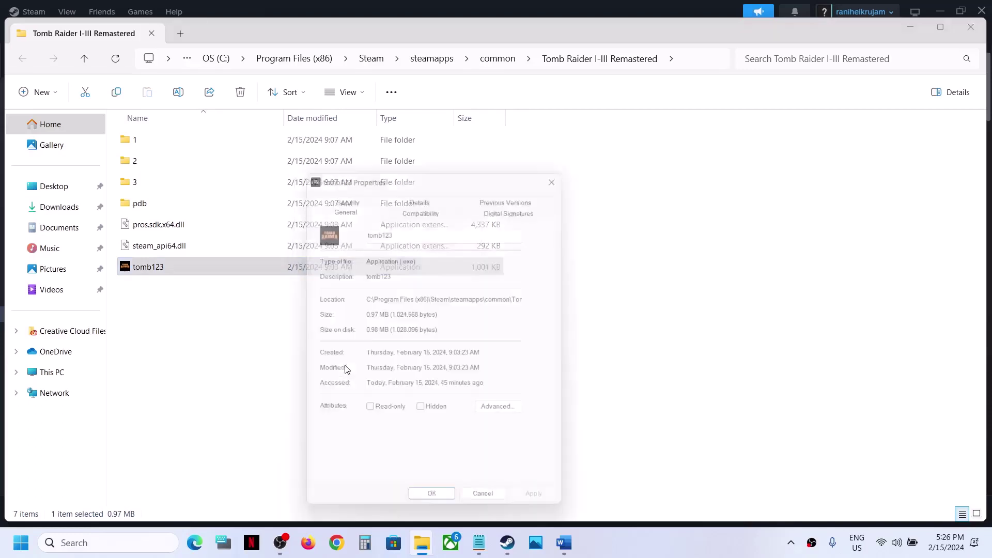
pyautogui.click(420, 204)
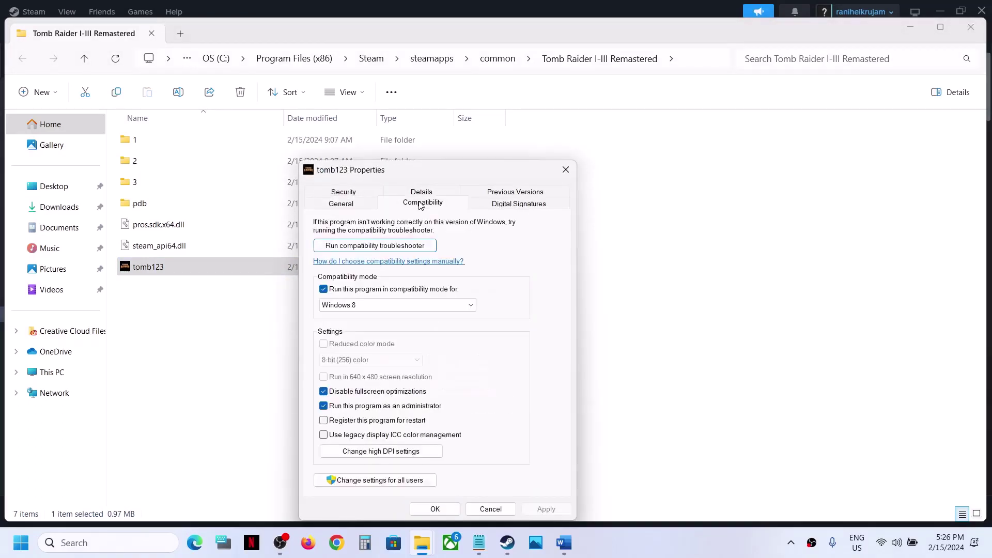
pyautogui.click(333, 307)
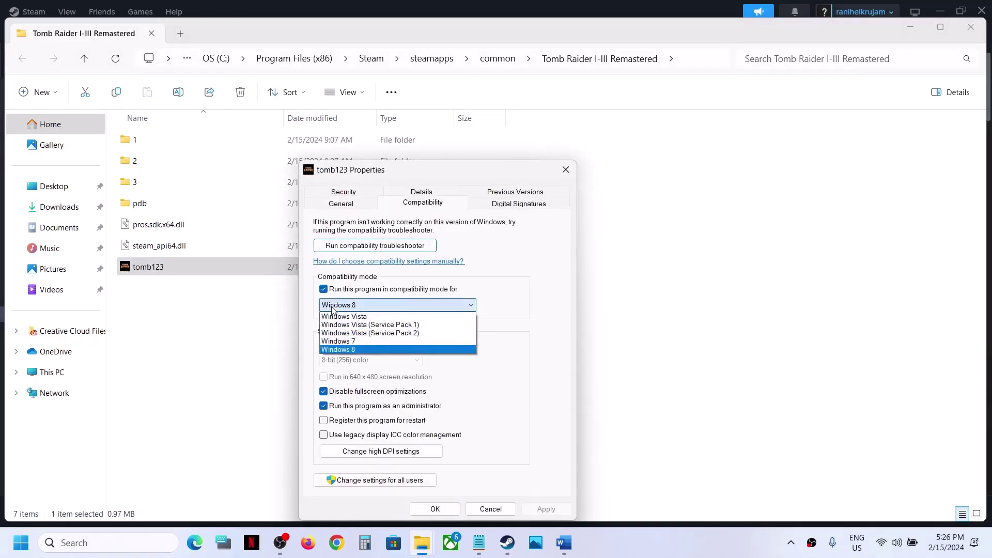
pyautogui.click(359, 341)
pyautogui.click(539, 511)
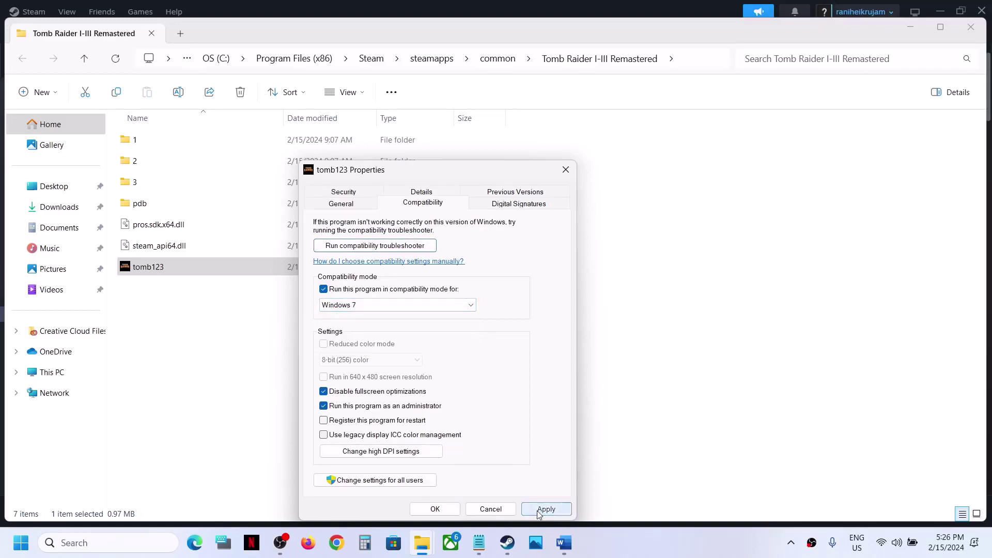
# Turn off compatibility mode and Disable fullscreen optimizations in the tomb123 application's compatibility properties and apply the changes.
pyautogui.click(434, 510)
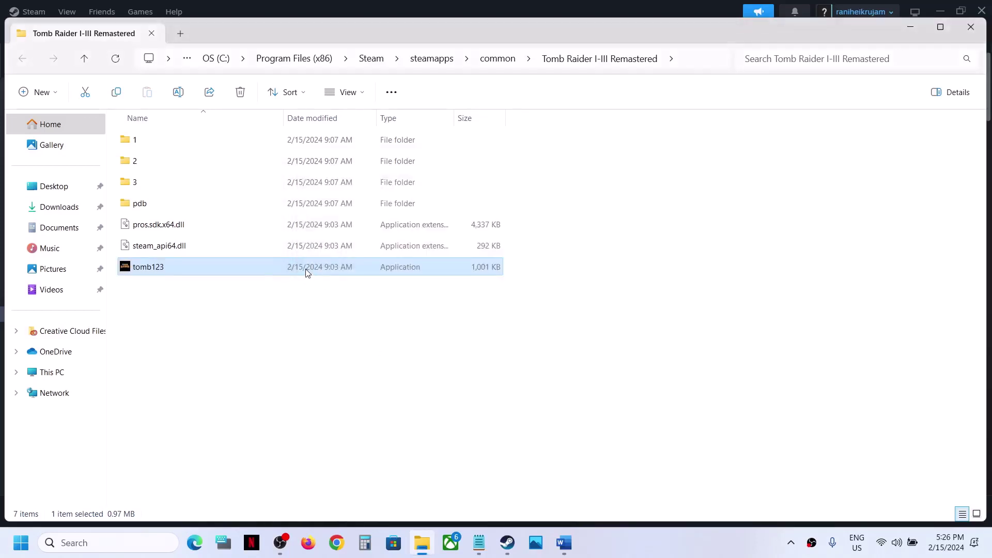
pyautogui.rightClick(307, 272)
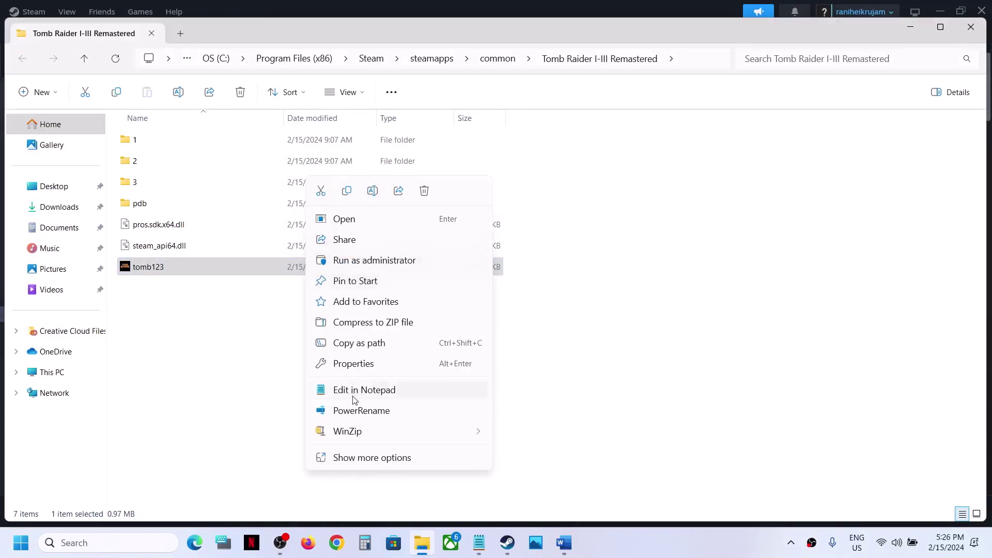
pyautogui.click(360, 365)
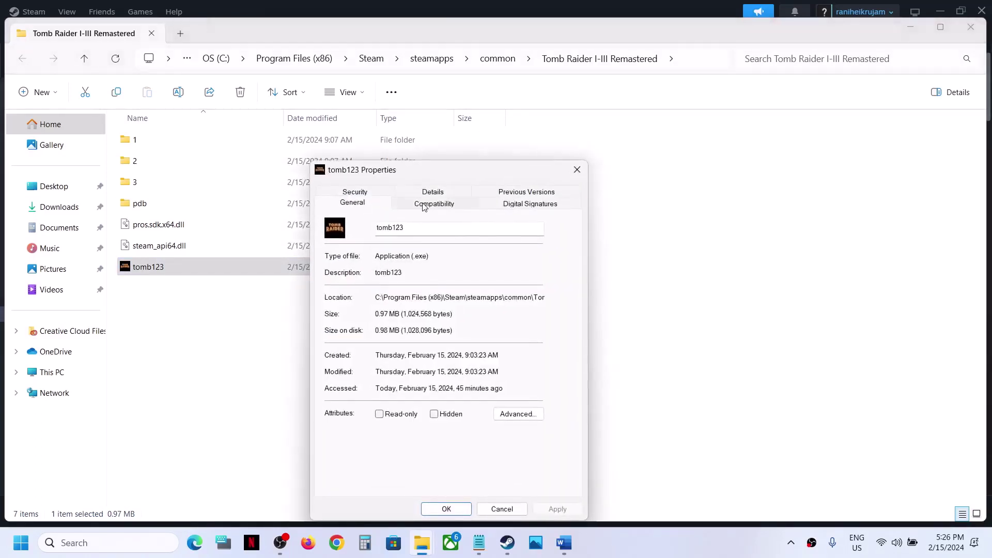
pyautogui.click(424, 205)
pyautogui.click(336, 289)
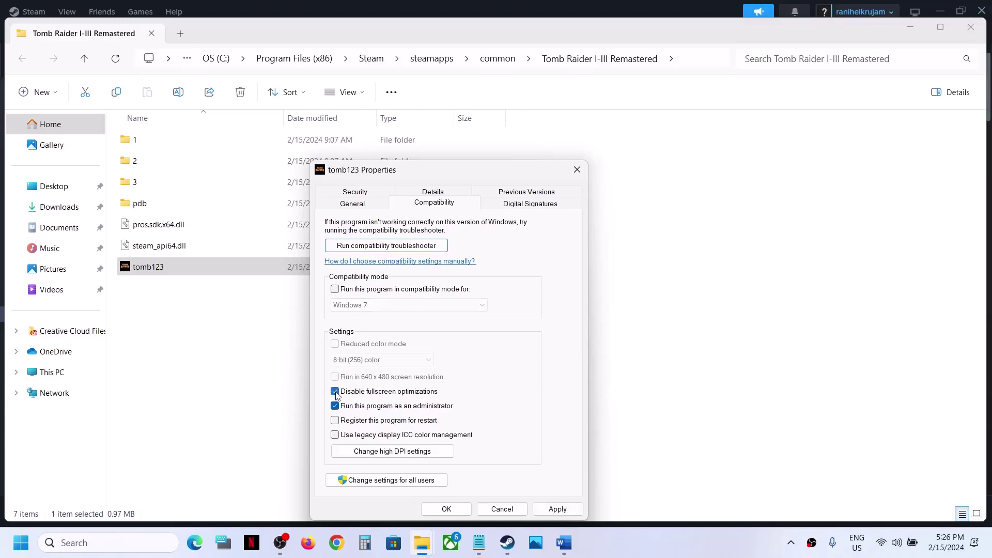
pyautogui.click(336, 393)
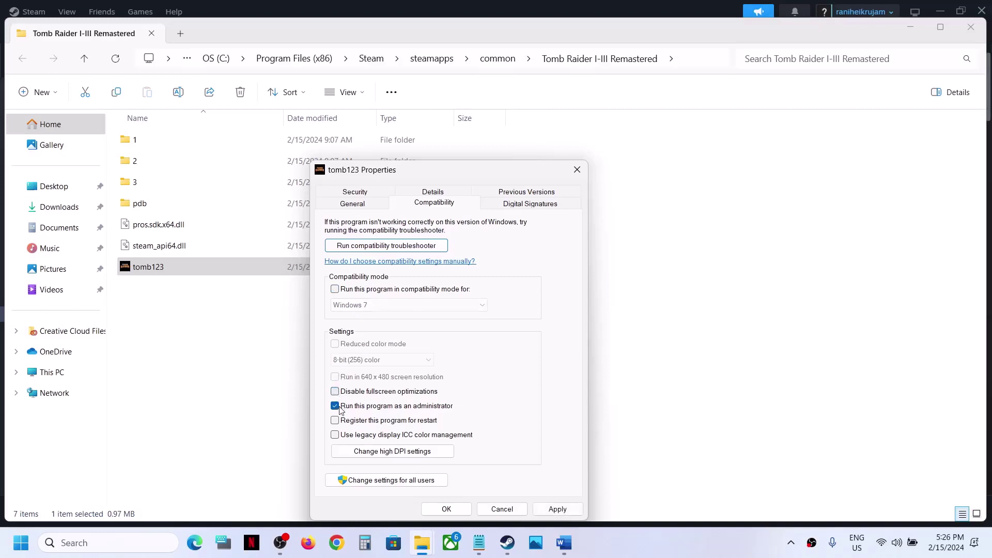
pyautogui.click(555, 509)
pyautogui.click(445, 508)
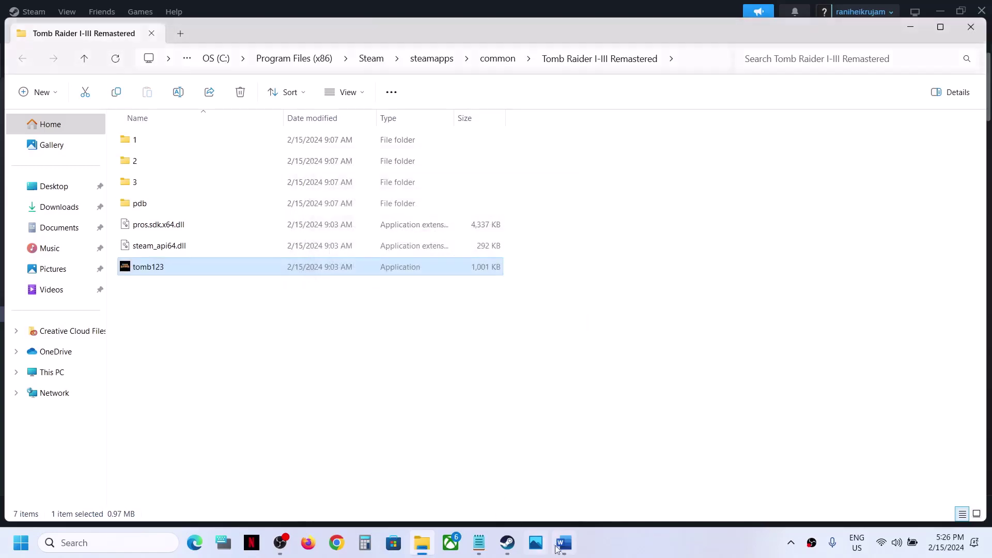
# Switch to the Tomb Raider document in Word and read step 5 on turning off HDR in Windows display settings.
pyautogui.click(563, 543)
pyautogui.scroll(-3, 407, 324)
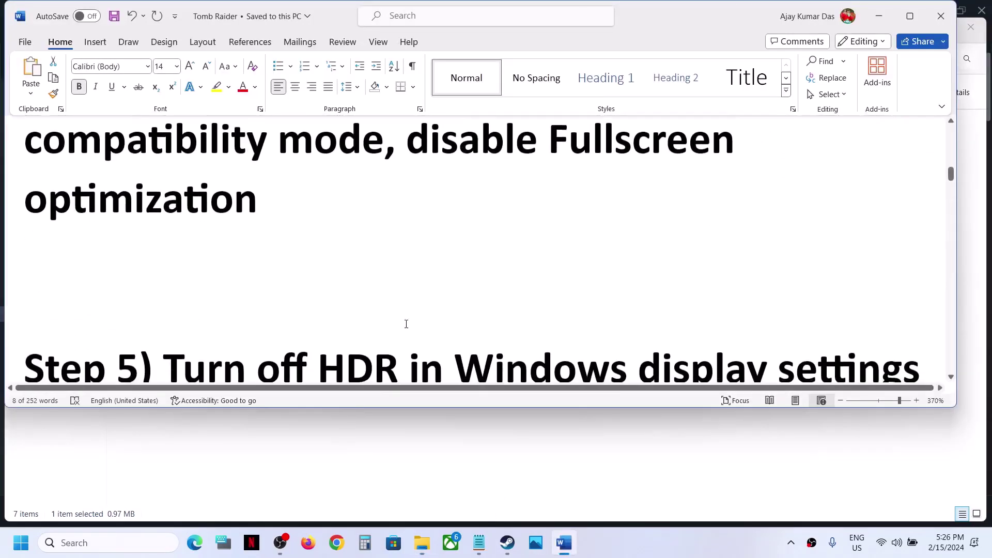
pyautogui.scroll(-2, 406, 325)
pyautogui.scroll(1, 335, 274)
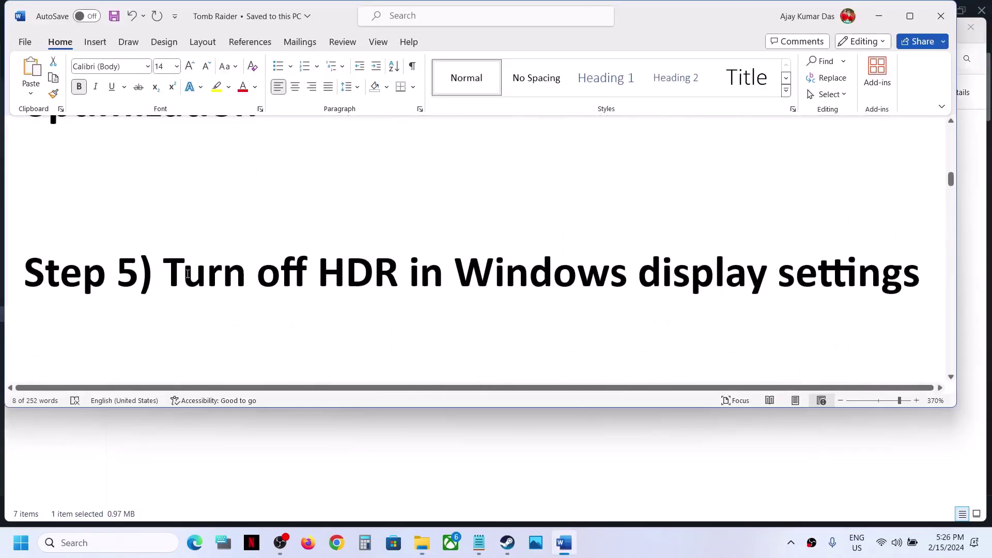
pyautogui.moveTo(188, 275); pyautogui.dragTo(847, 278)
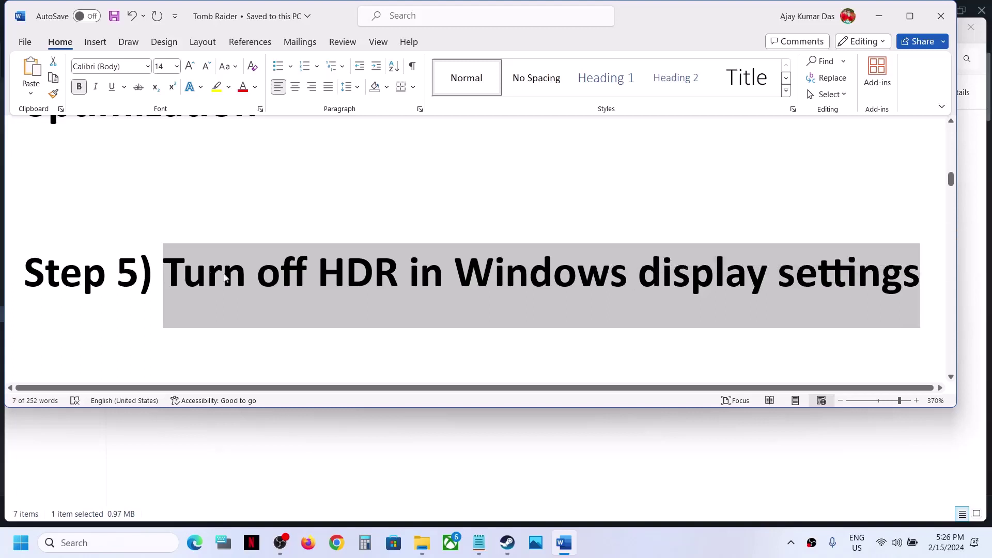
pyautogui.click(190, 271)
pyautogui.moveTo(190, 272); pyautogui.dragTo(368, 276)
pyautogui.click(371, 273)
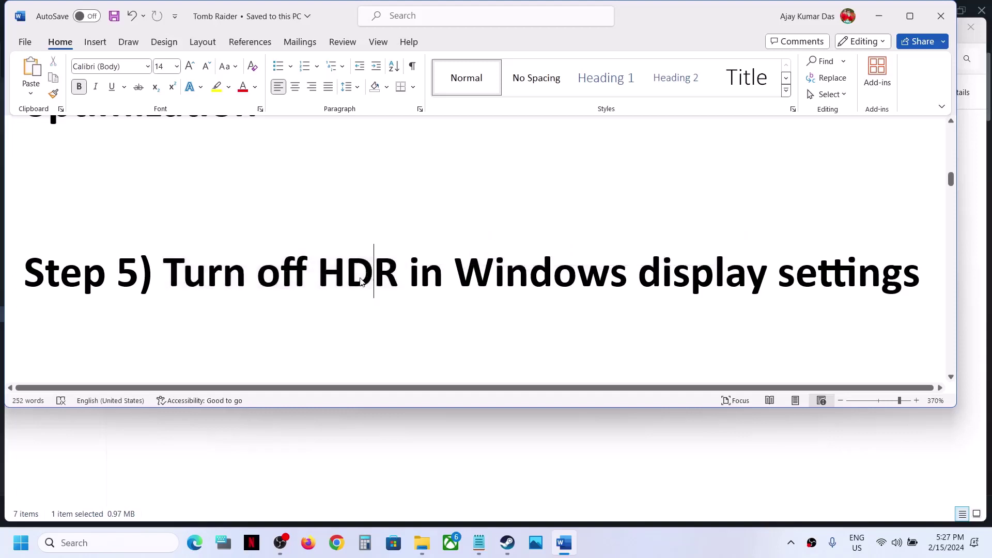
# Read step 6 of the document and highlight its Microsoft Device Association Root Enumerator instruction.
pyautogui.scroll(-1, 361, 278)
pyautogui.scroll(-5, 361, 278)
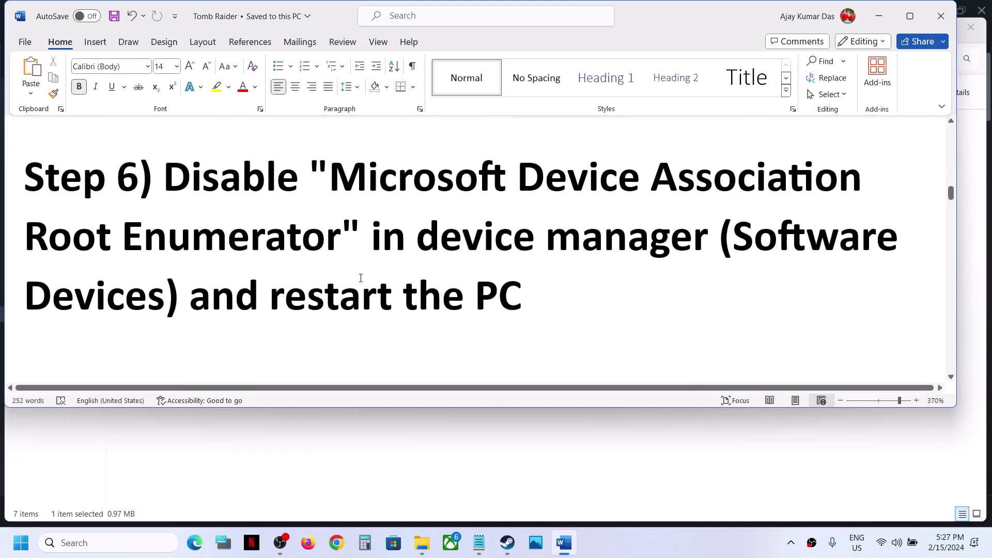
pyautogui.moveTo(339, 171); pyautogui.dragTo(628, 243)
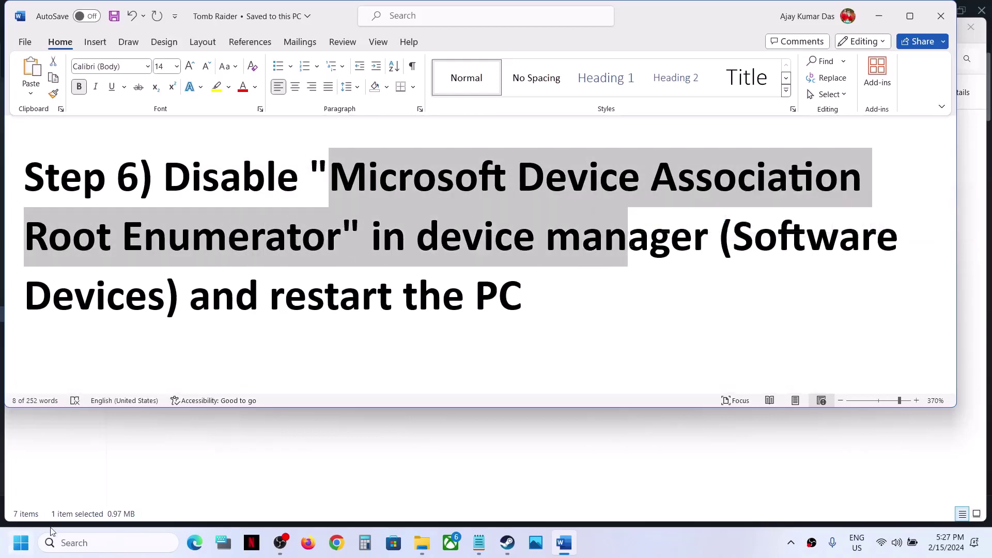
# Disable the Microsoft Device Association Root Enumerator under Software devices in Device Manager.
pyautogui.rightClick(18, 552)
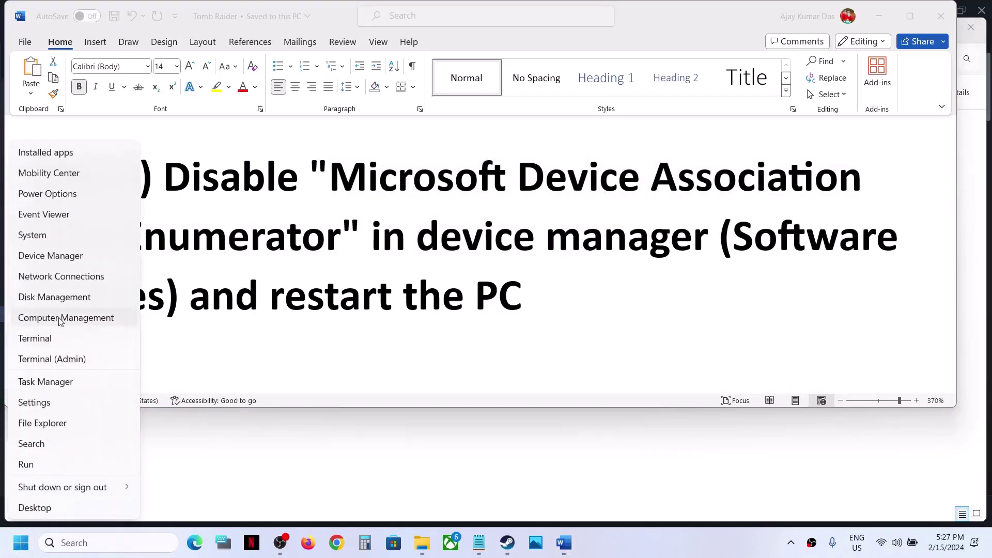
pyautogui.click(72, 257)
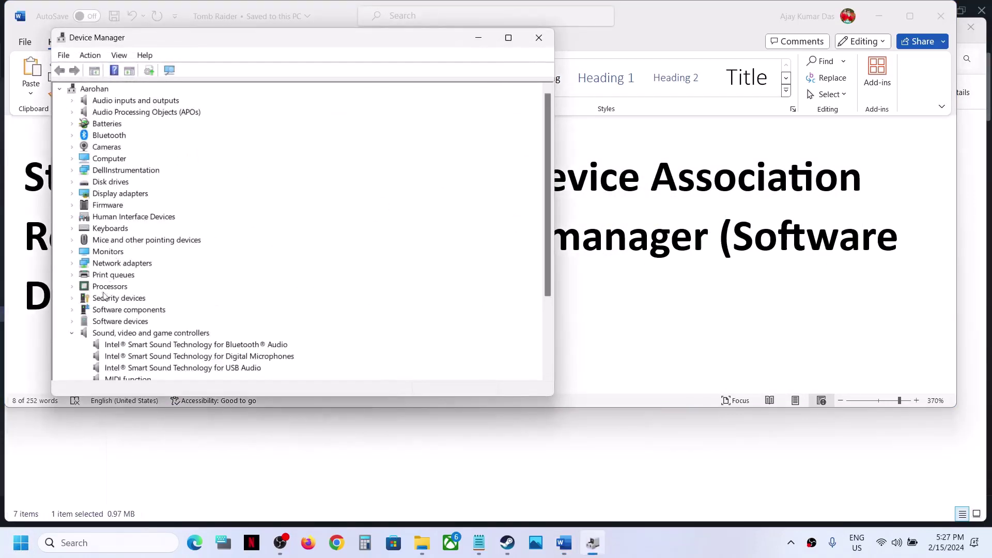
pyautogui.click(72, 334)
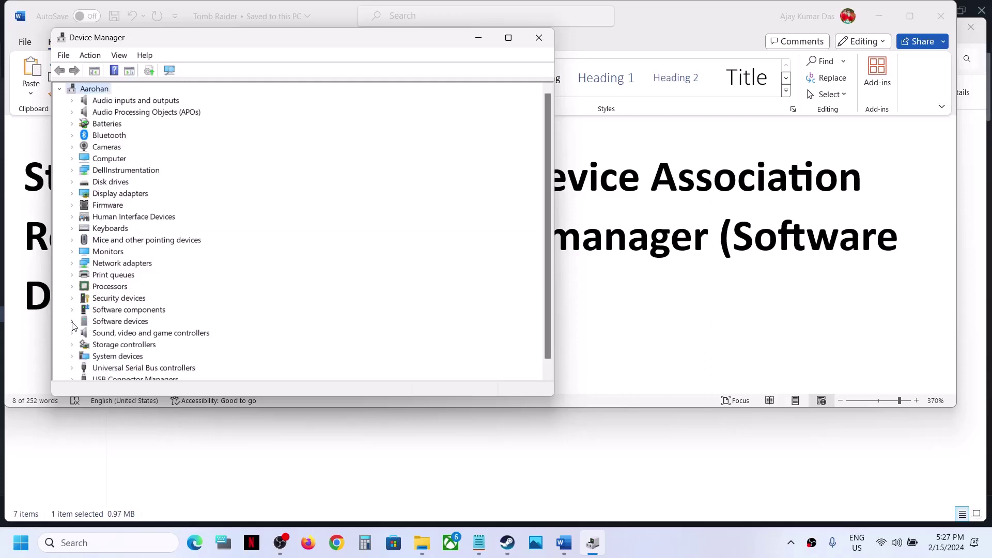
pyautogui.click(72, 322)
pyautogui.click(190, 310)
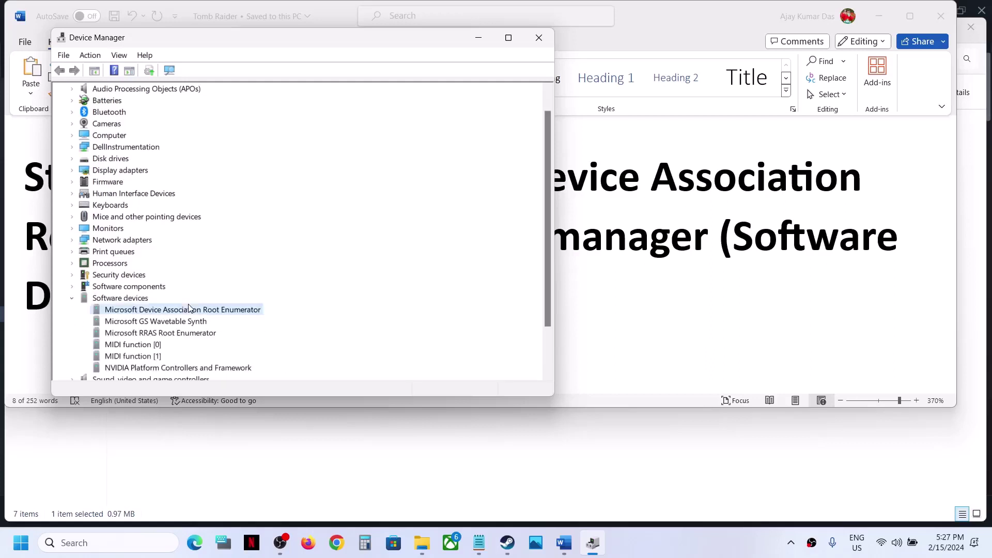
pyautogui.rightClick(218, 310)
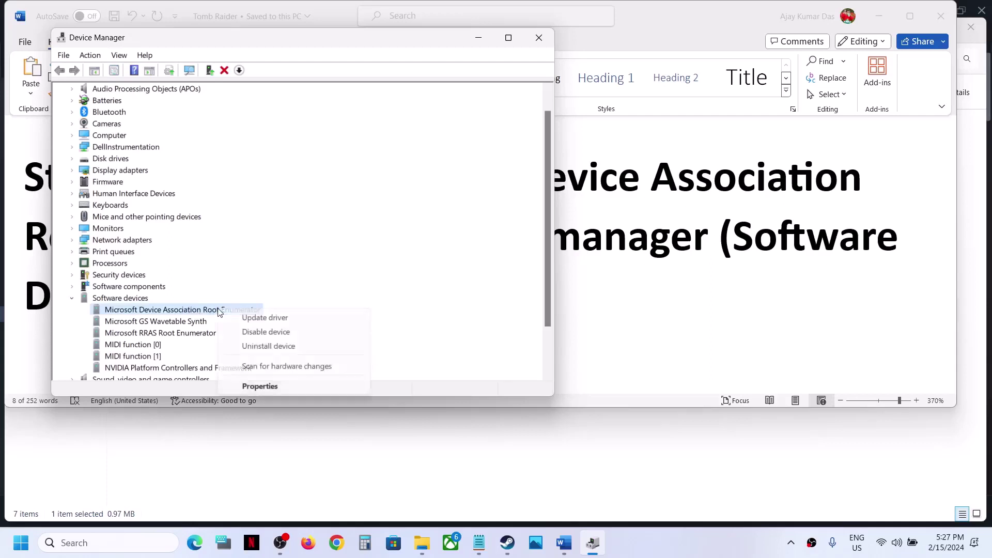
pyautogui.click(274, 332)
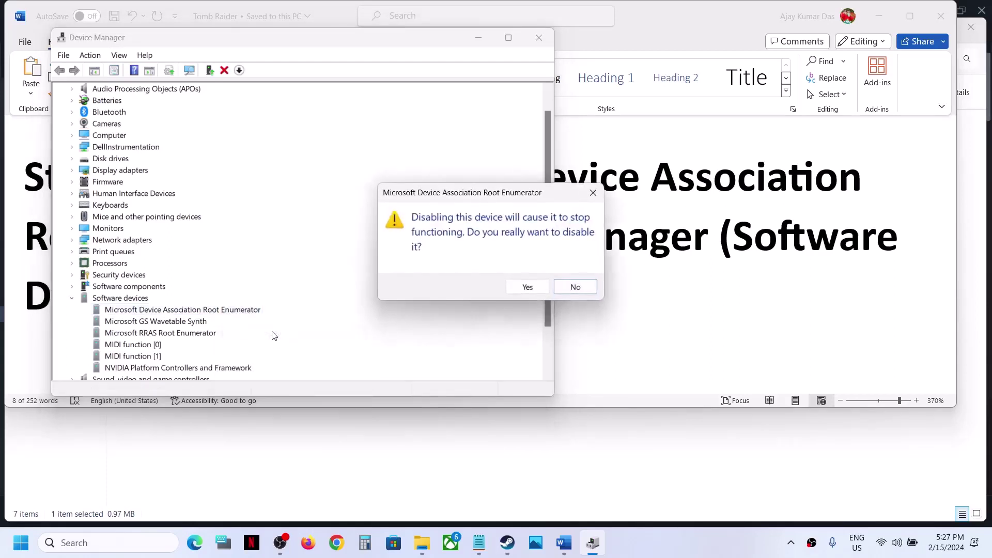
pyautogui.click(517, 293)
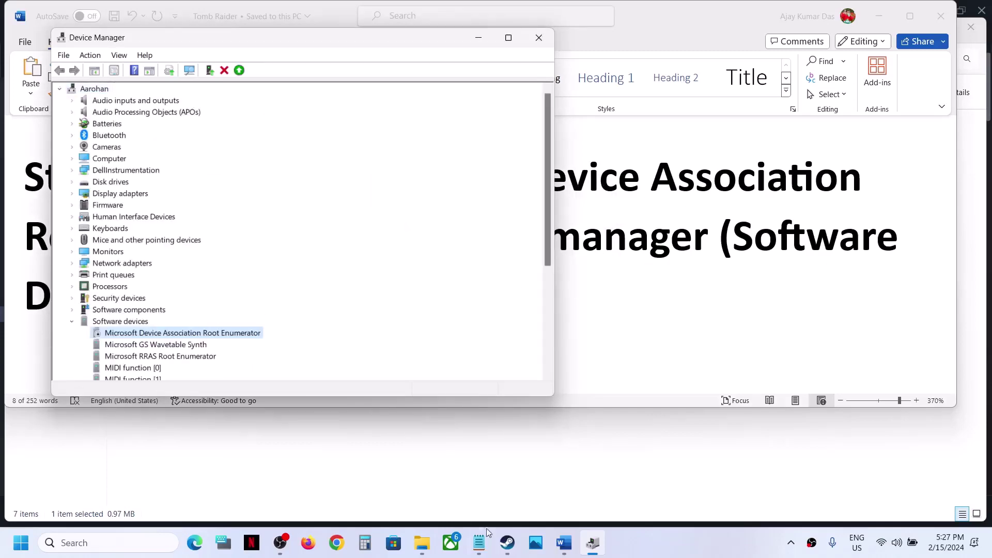
# Re-enable the Microsoft Device Association Root Enumerator and close Device Manager.
pyautogui.click(504, 544)
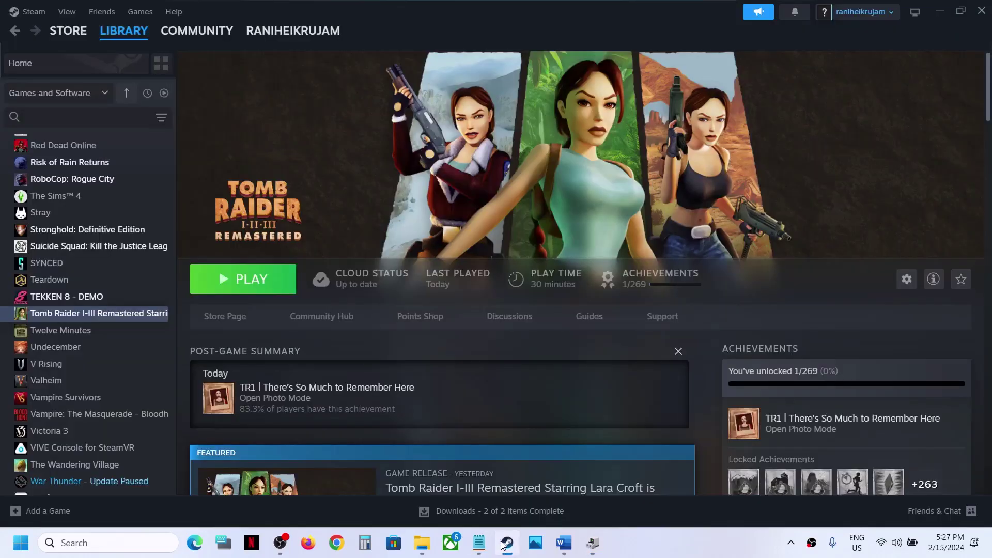
pyautogui.click(504, 544)
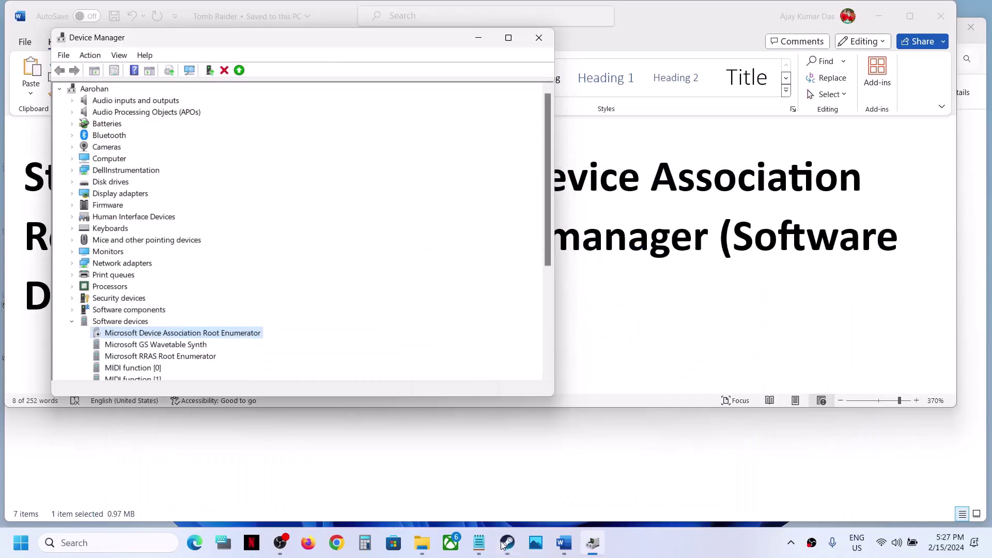
pyautogui.rightClick(172, 336)
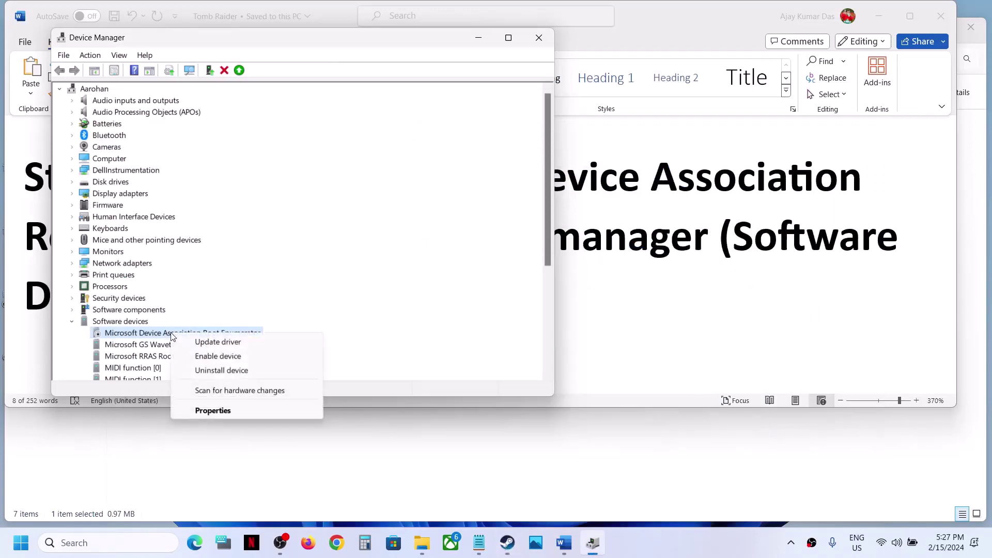
pyautogui.rightClick(114, 337)
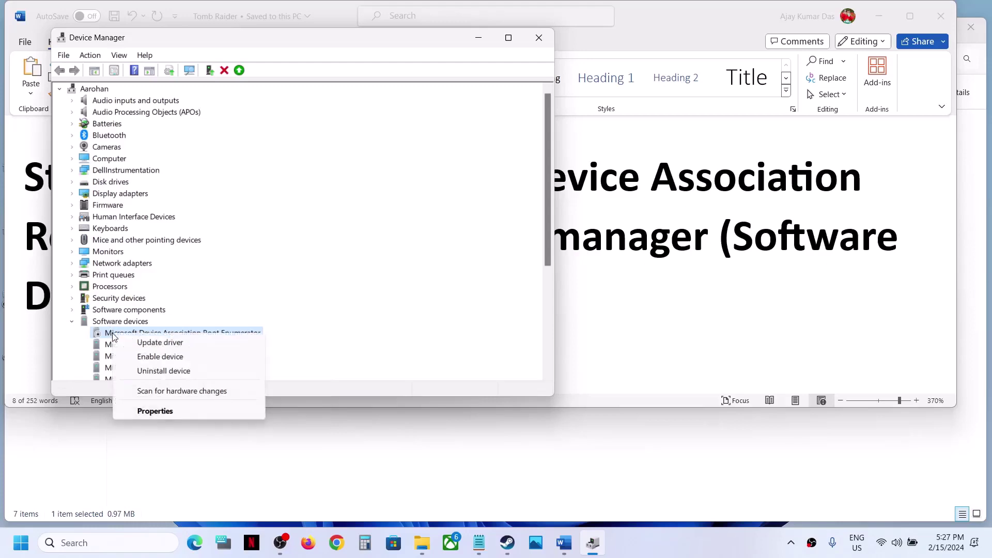
pyautogui.click(168, 356)
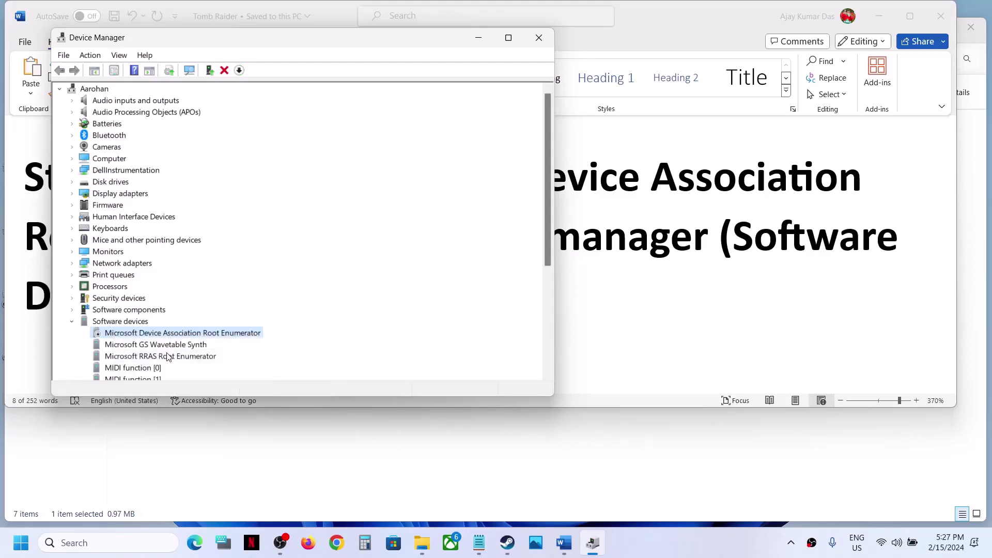
pyautogui.click(538, 39)
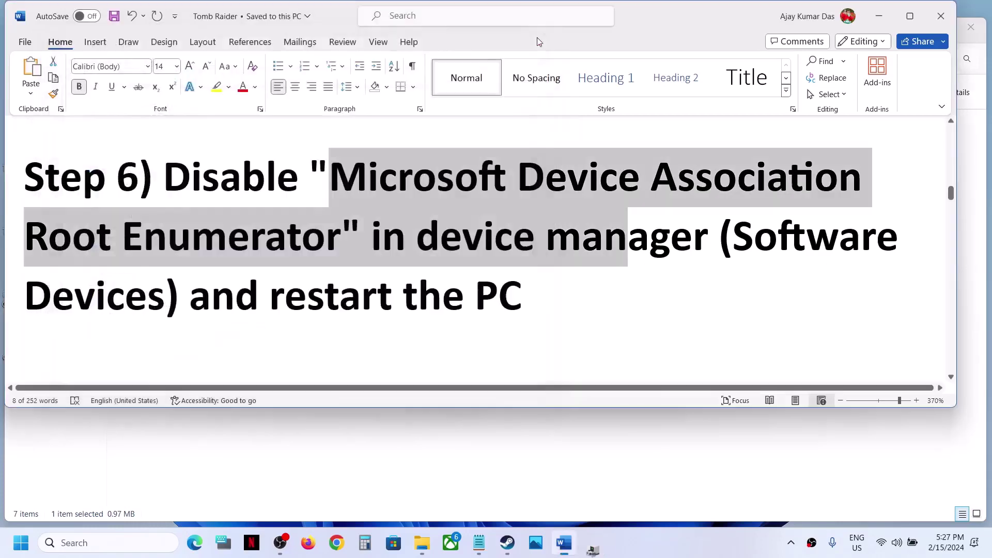
# Reread step 6 on disabling the device and restarting the PC, and highlight step 7's prefer layered on DXGI swapchain instruction.
pyautogui.scroll(-2, 342, 248)
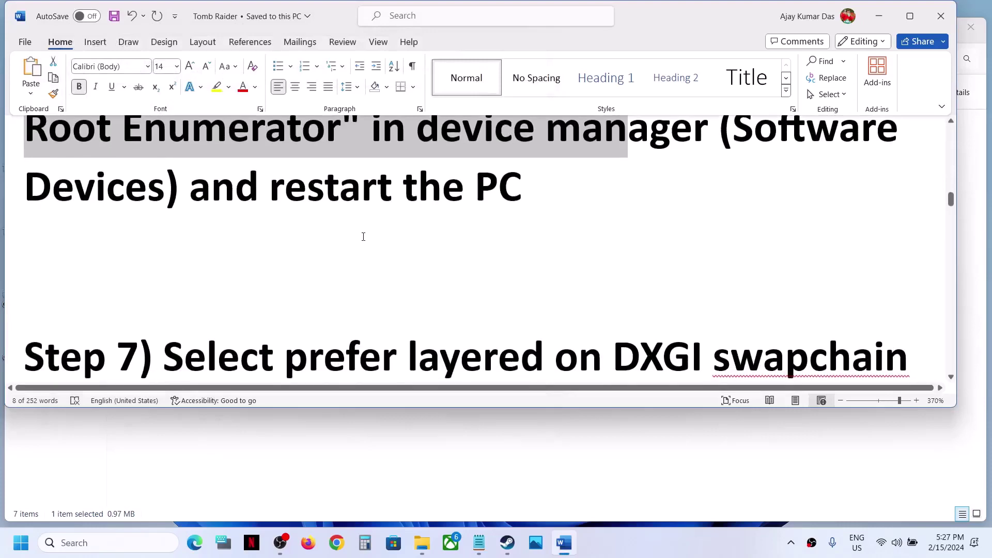
pyautogui.scroll(3, 364, 237)
pyautogui.scroll(-2, 399, 230)
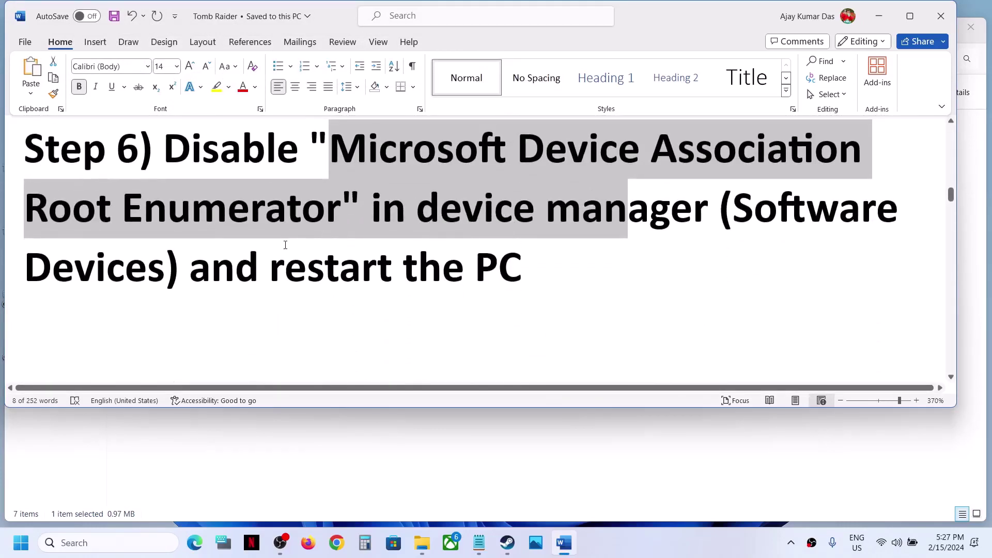
pyautogui.click(286, 245)
pyautogui.doubleClick(230, 150)
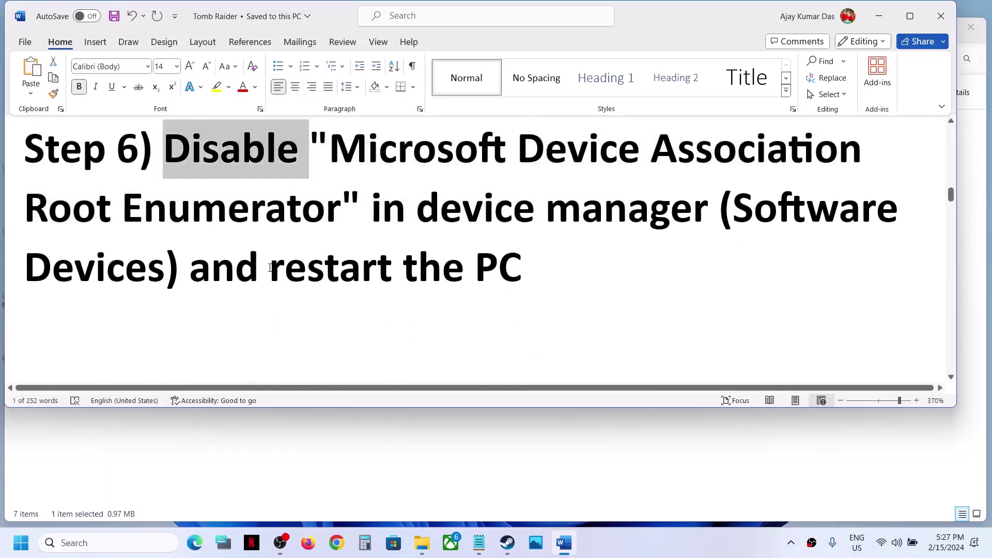
pyautogui.moveTo(270, 267); pyautogui.dragTo(568, 261)
pyautogui.click(337, 276)
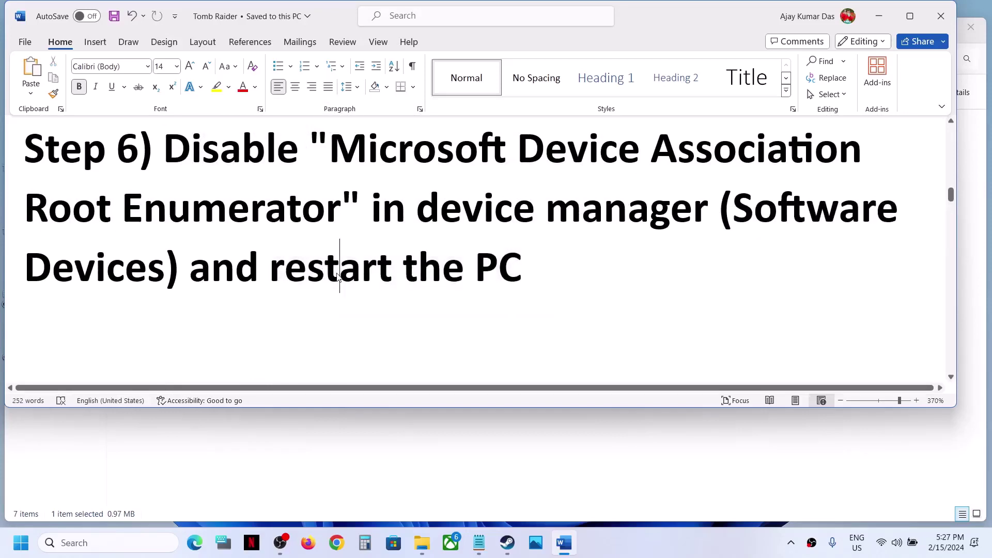
pyautogui.scroll(-3, 337, 277)
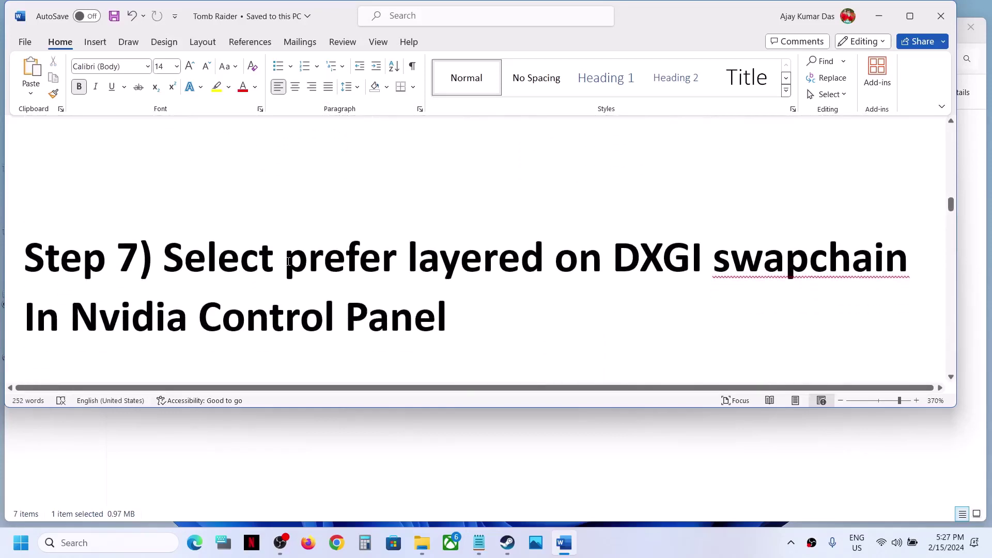
pyautogui.moveTo(288, 261); pyautogui.dragTo(744, 256)
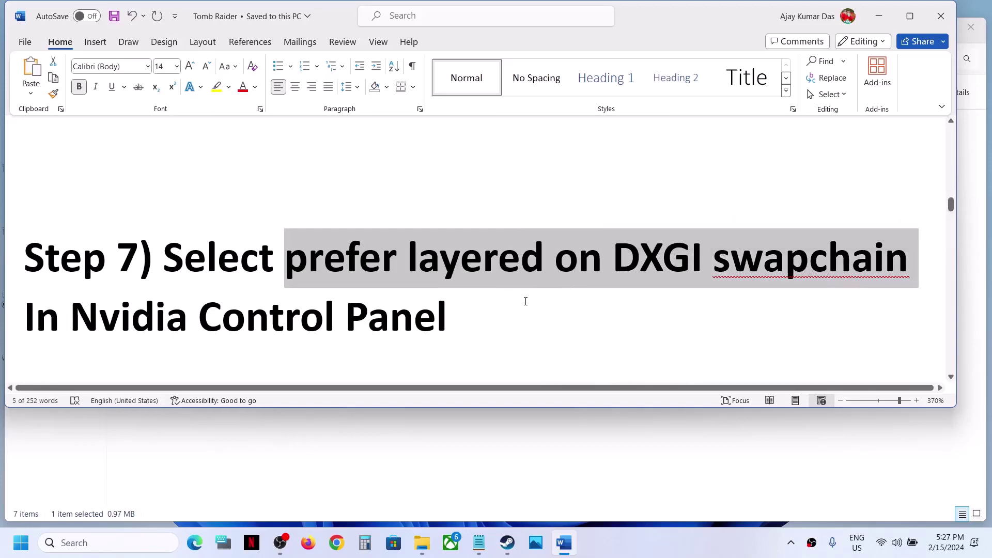
# Open the NVIDIA Control Panel from the desktop and go to Manage 3D Settings.
pyautogui.press('super+d')
pyautogui.rightClick(584, 248)
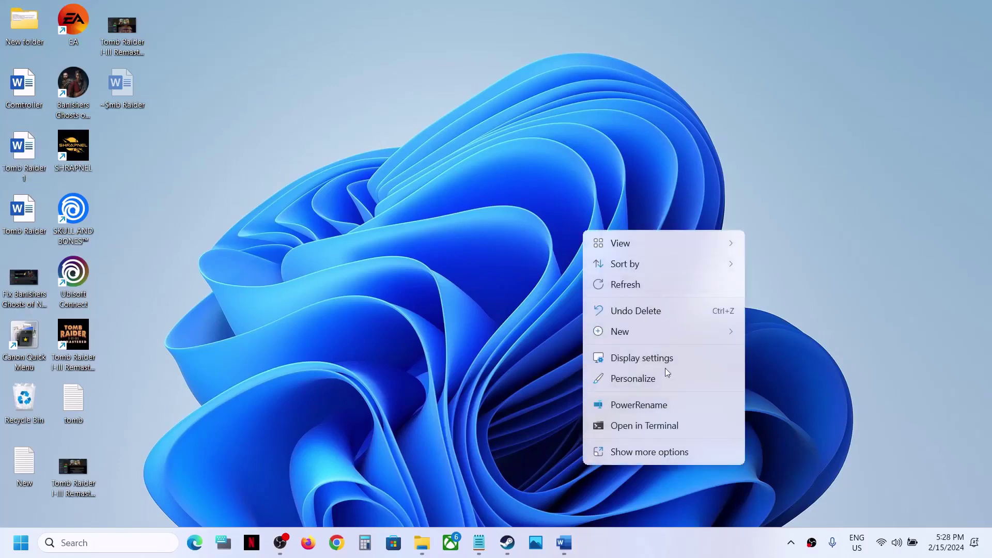
pyautogui.click(646, 451)
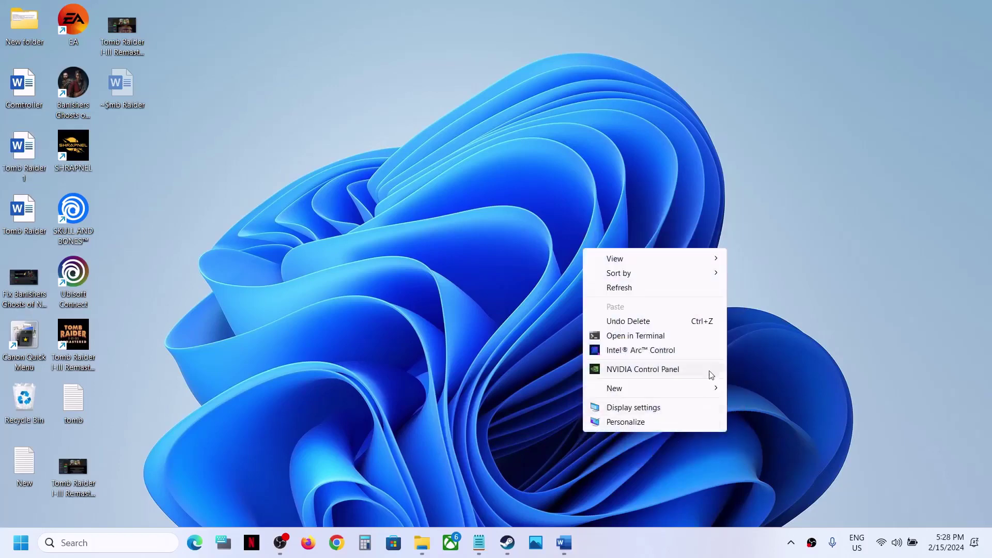
pyautogui.click(640, 368)
pyautogui.click(508, 543)
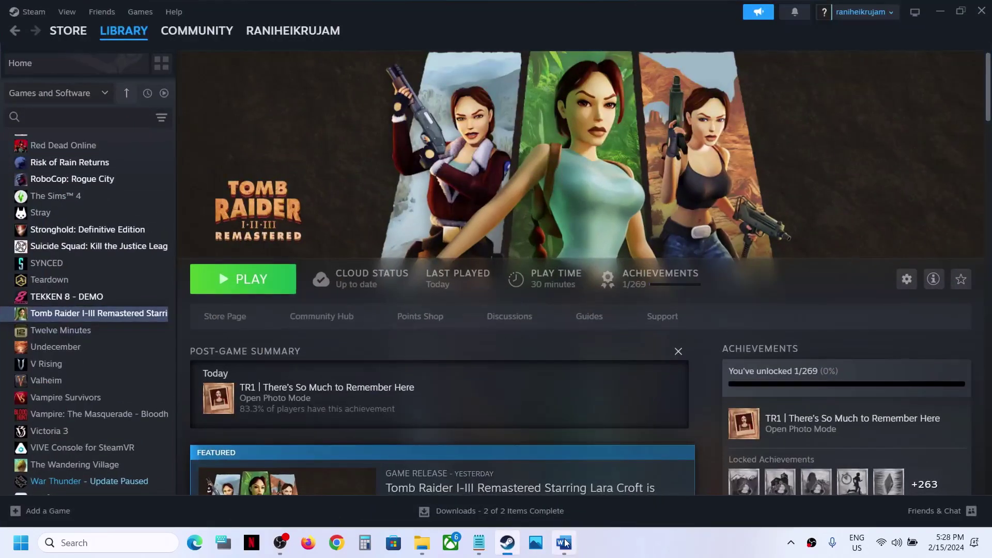
pyautogui.moveTo(567, 543)
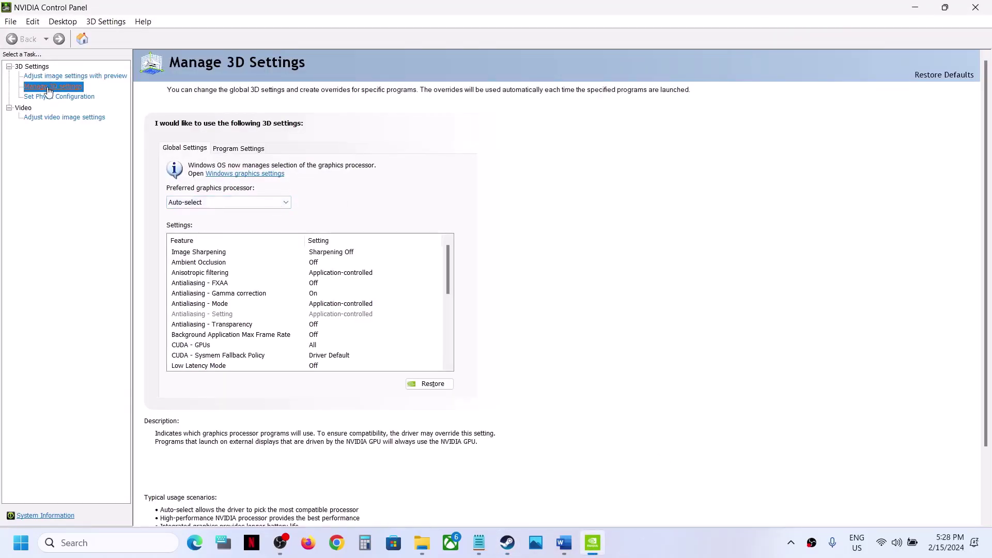
# Start adding tomb123 as a program under Program Settings and open the file browser to locate its executable.
pyautogui.click(248, 148)
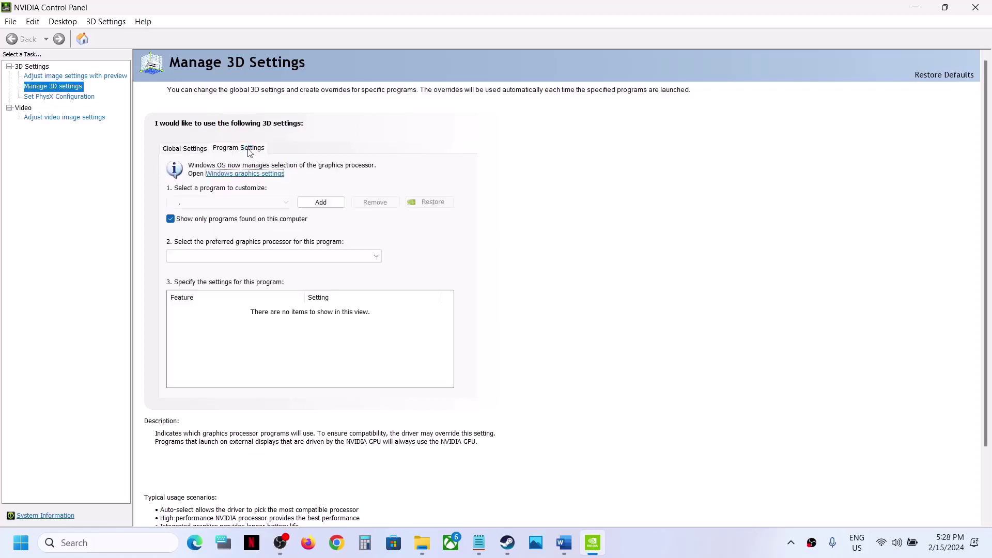
pyautogui.click(321, 203)
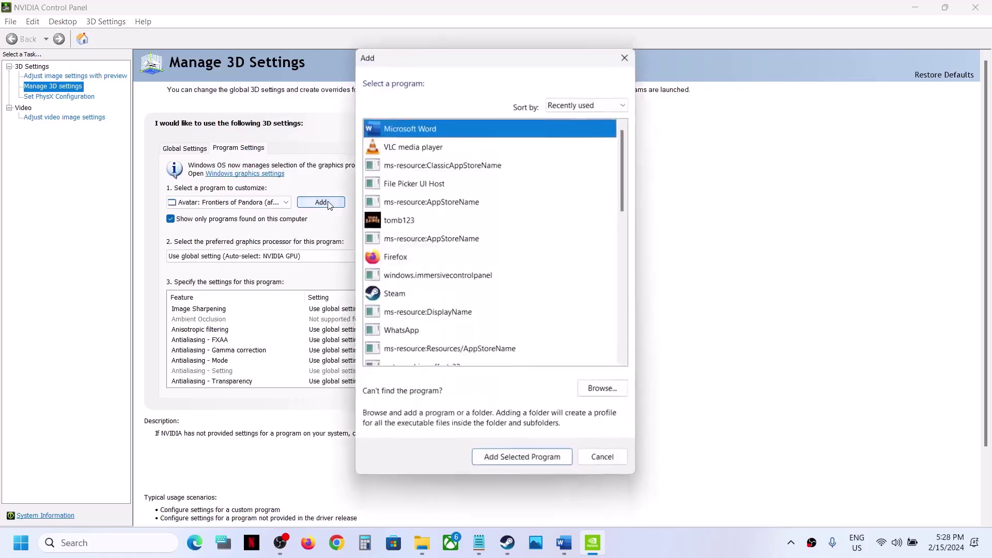
pyautogui.click(405, 220)
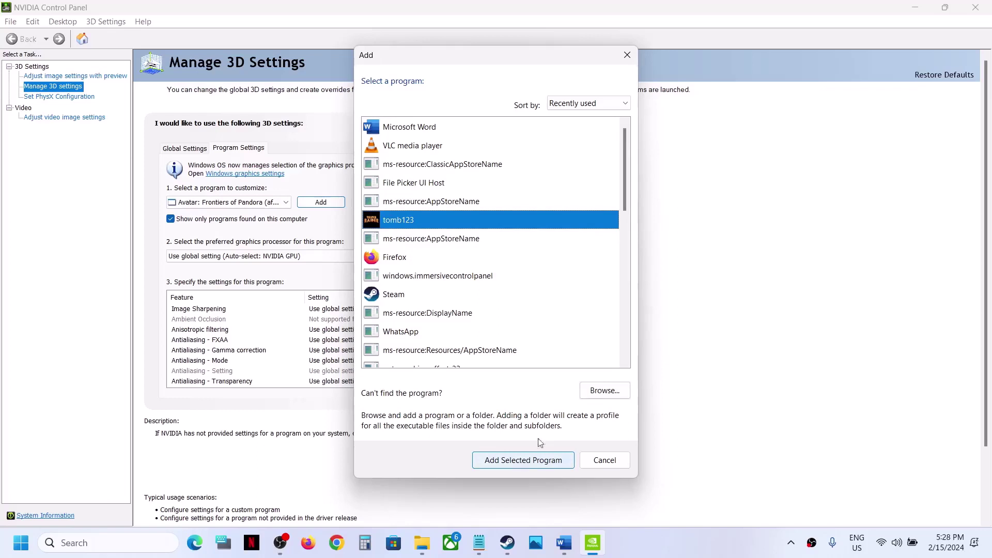
pyautogui.click(604, 391)
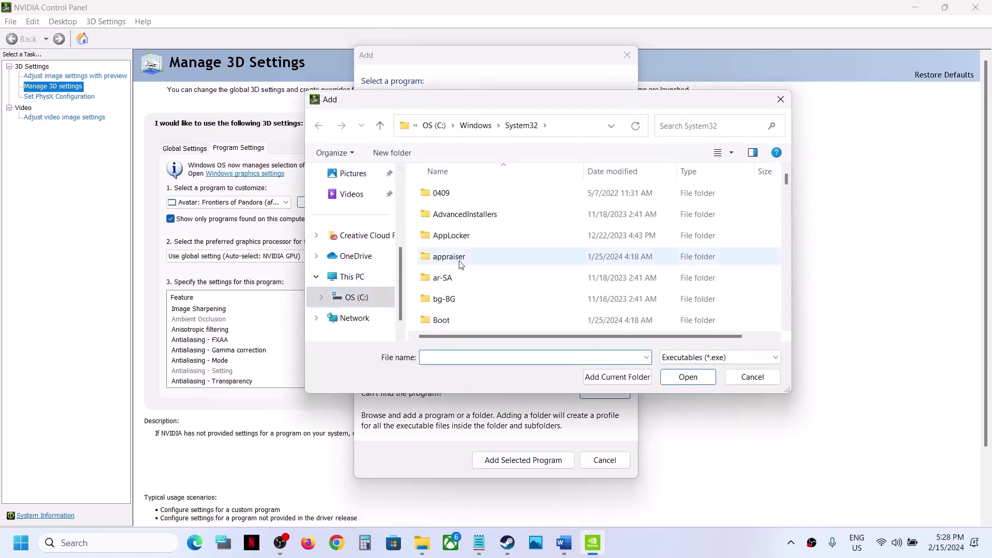
# Browse the C: drive to the Steam folder inside Program Files (x86).
pyautogui.click(358, 298)
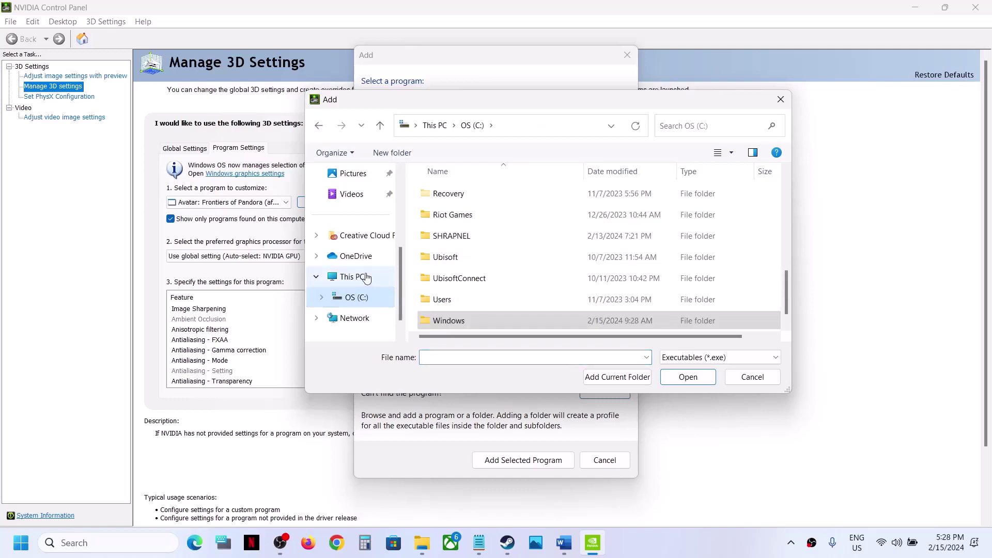
pyautogui.click(366, 278)
pyautogui.doubleClick(479, 194)
pyautogui.scroll(-3, 492, 253)
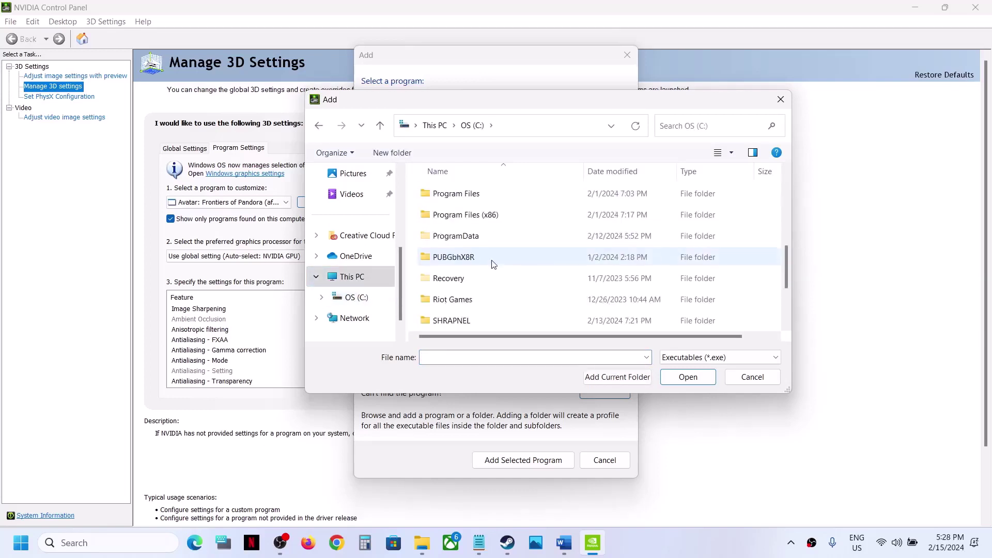
pyautogui.doubleClick(492, 215)
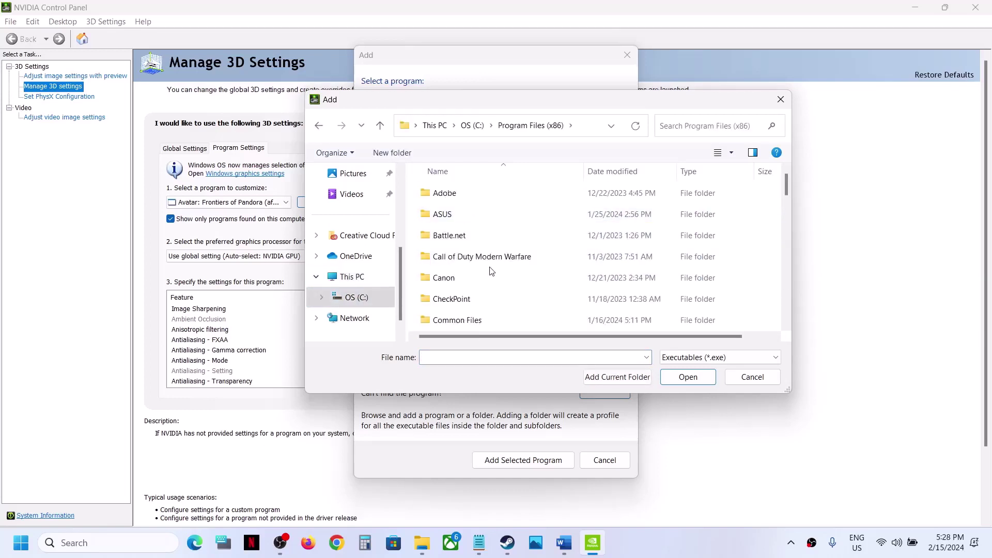
pyautogui.scroll(-3, 491, 271)
pyautogui.scroll(-3, 465, 270)
pyautogui.scroll(-3, 437, 271)
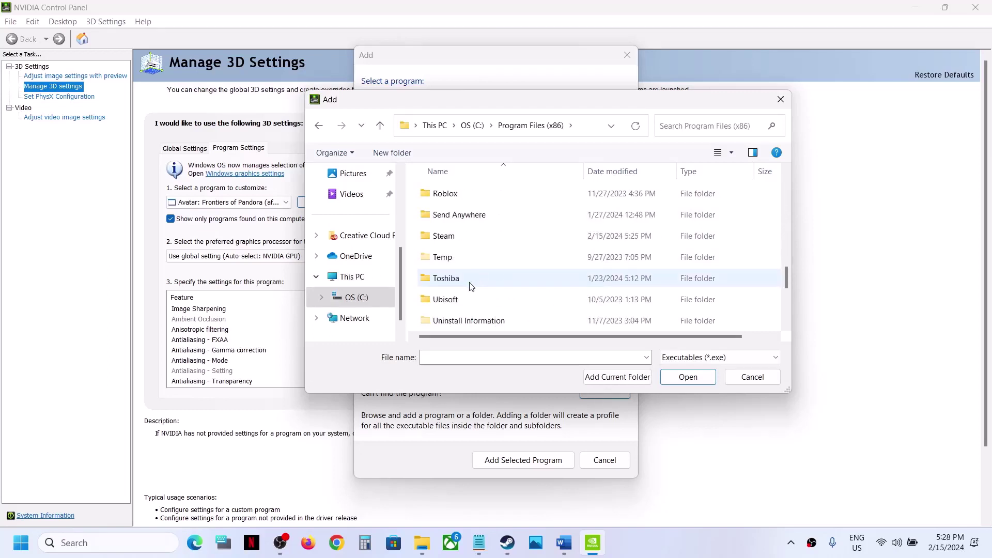
pyautogui.doubleClick(443, 236)
# Add the tomb123 application from steamapps\common\Tomb Raider I-III Remastered as the program to customize.
pyautogui.scroll(-5, 454, 239)
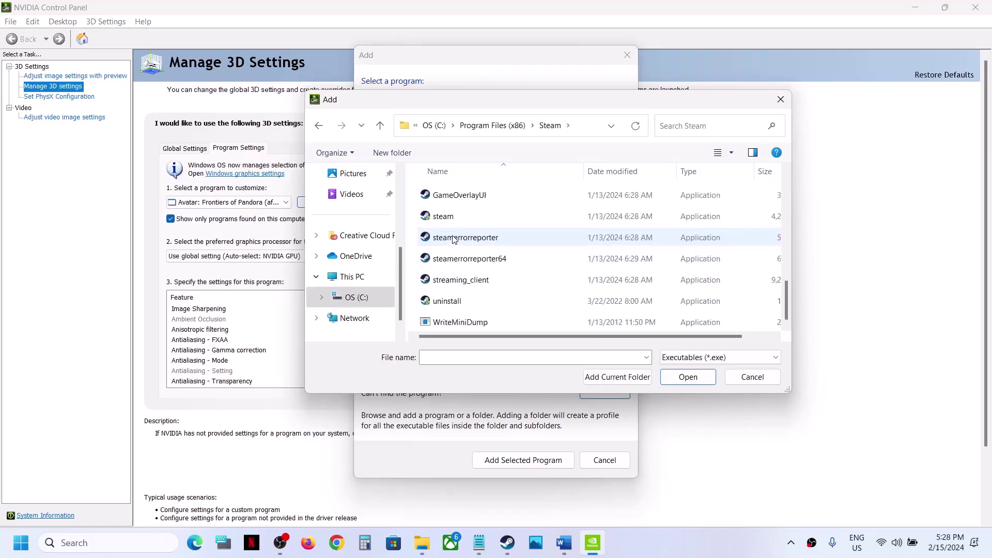
pyautogui.scroll(2, 492, 234)
pyautogui.click(457, 216)
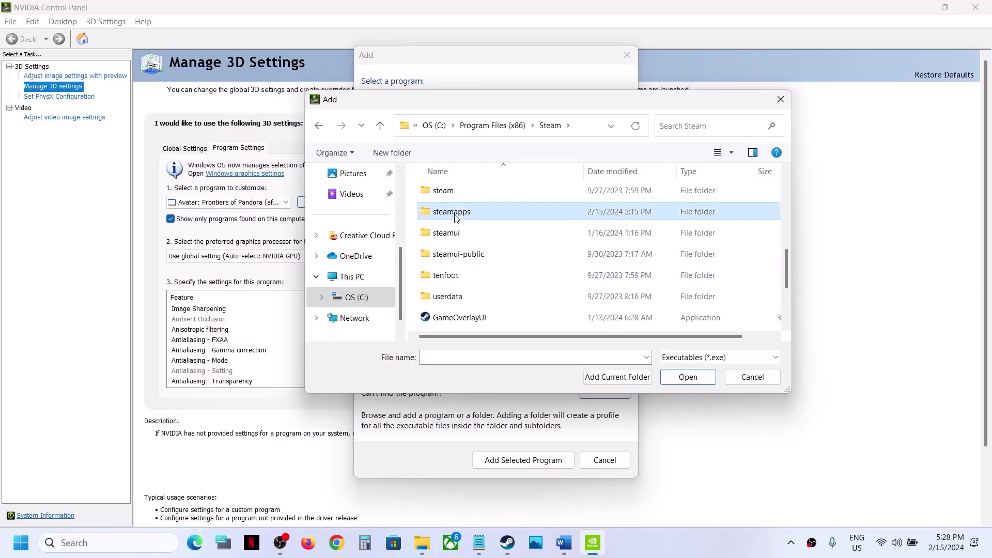
pyautogui.doubleClick(476, 216)
pyautogui.doubleClick(473, 191)
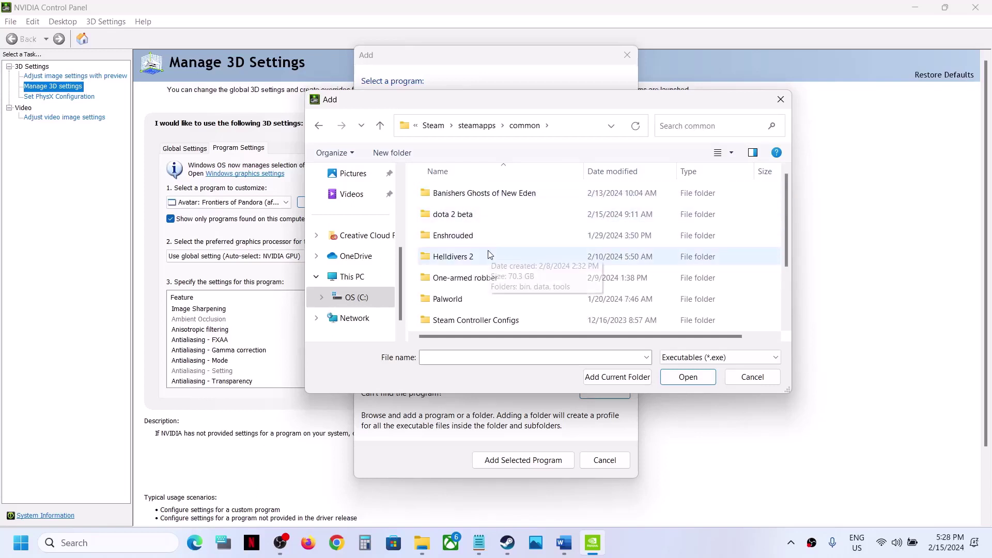
pyautogui.scroll(-2, 489, 254)
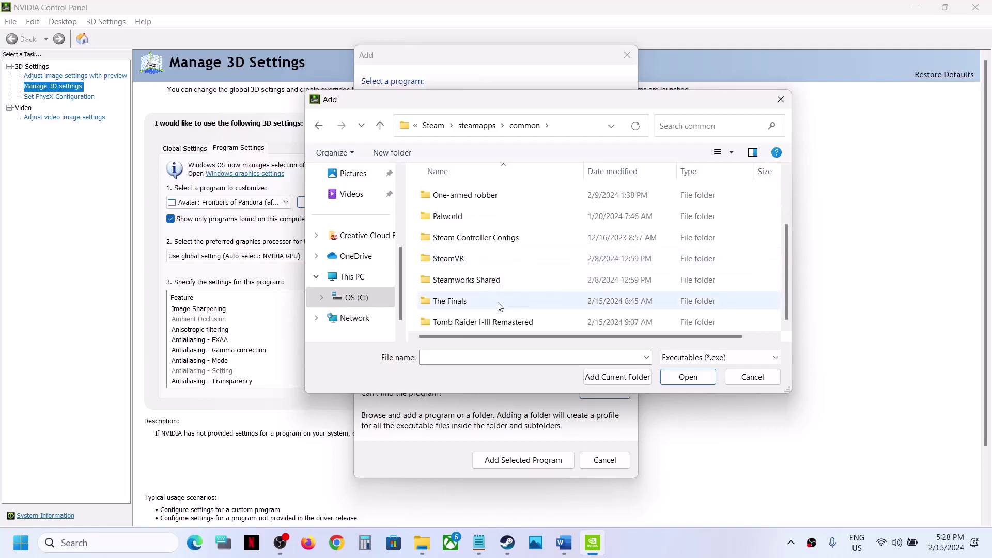
pyautogui.doubleClick(499, 322)
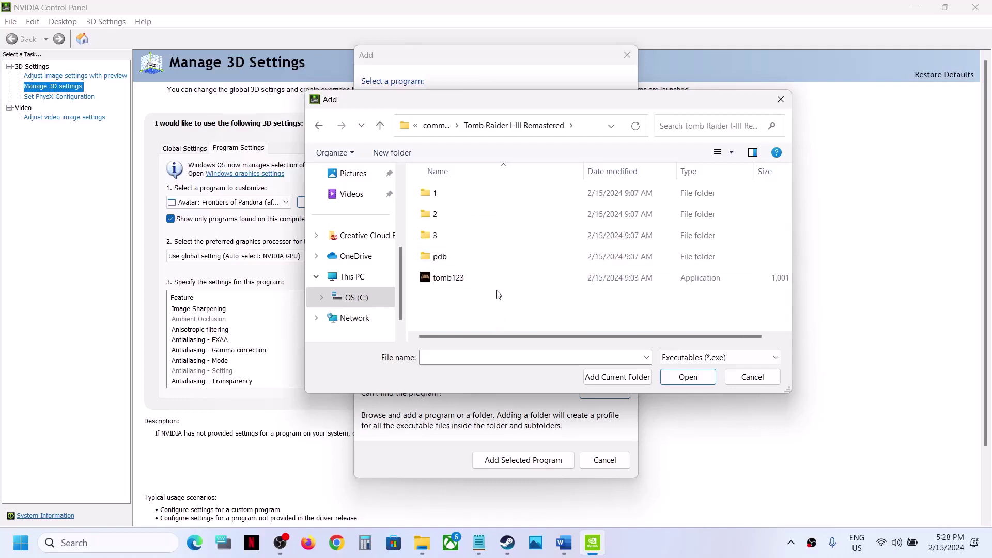
pyautogui.click(447, 280)
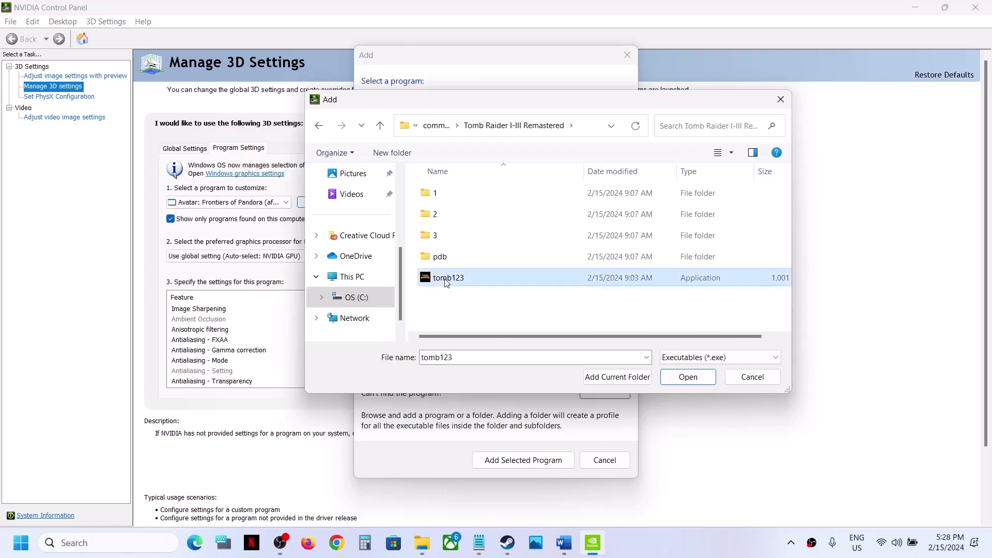
pyautogui.click(689, 379)
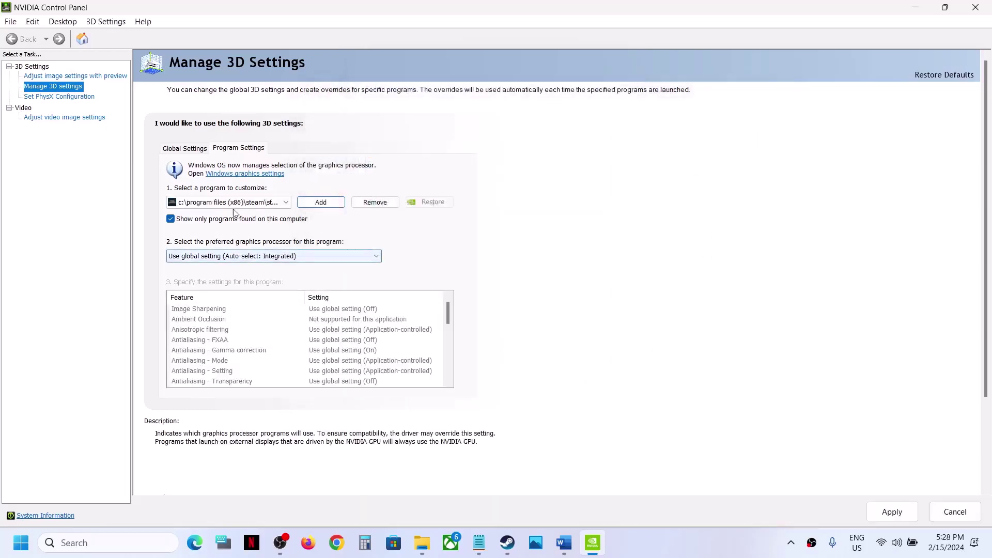
# Set tomb123 to High-performance NVIDIA processor and Vulkan/OpenGL present method to Prefer layered on DXGI Swapchain, applying the changes before closing the control panel.
pyautogui.click(329, 256)
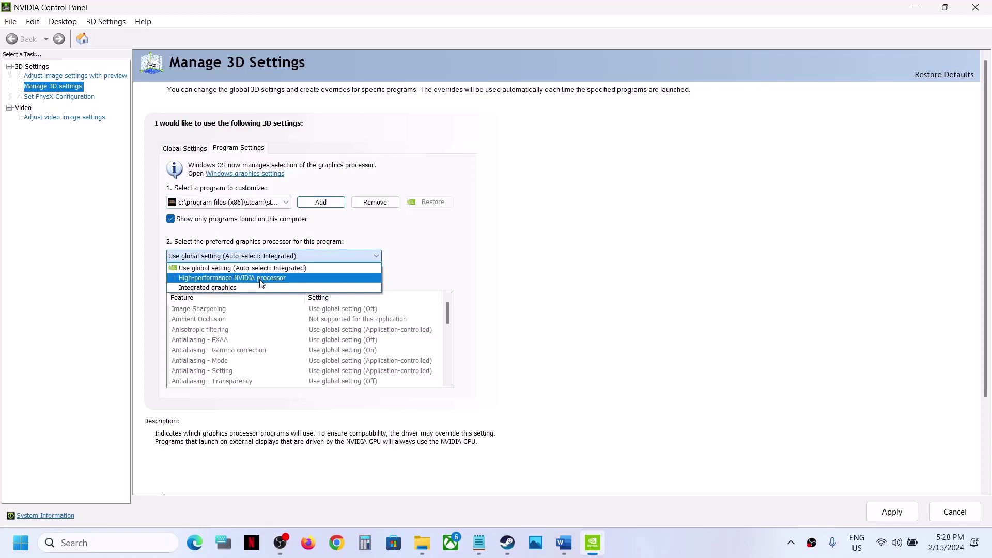
pyautogui.click(261, 279)
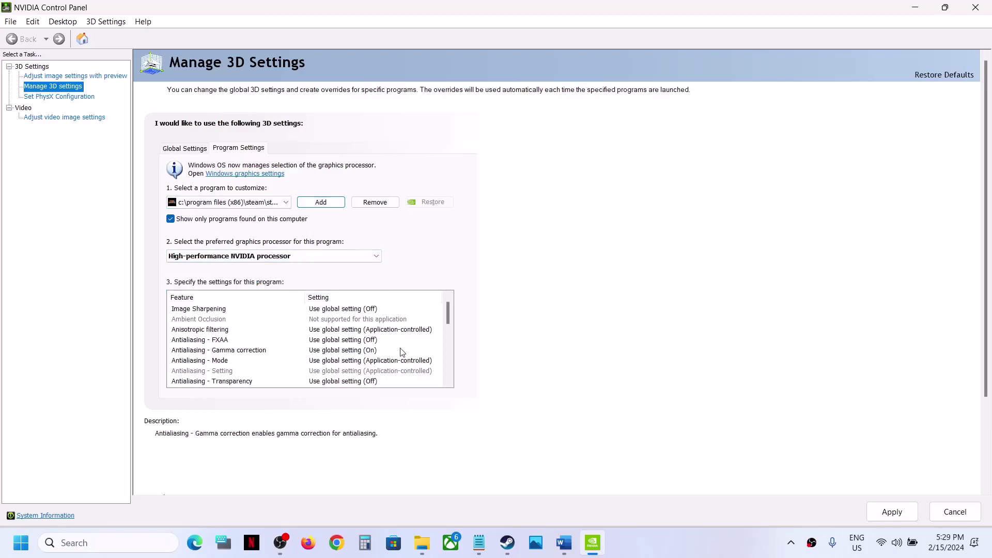
pyautogui.scroll(-7, 400, 351)
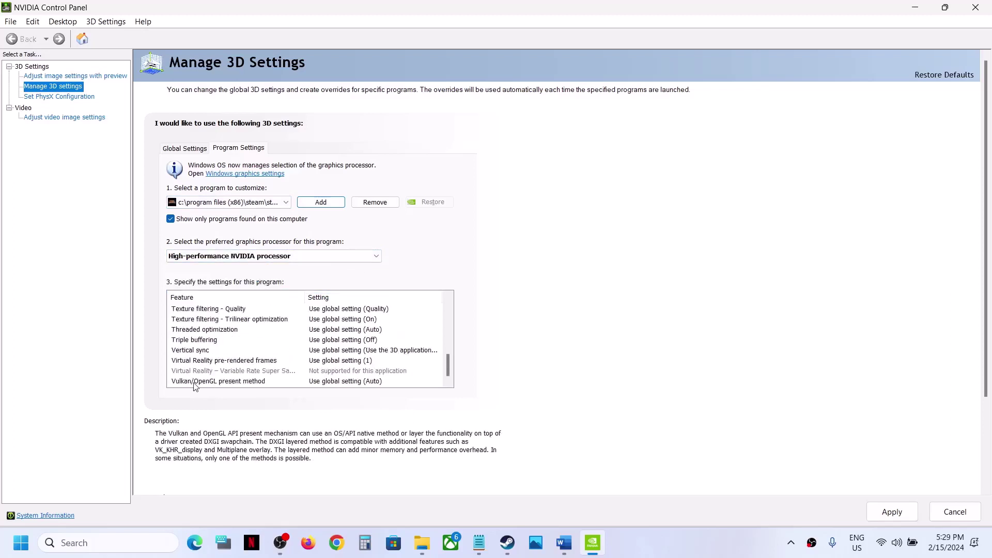
pyautogui.click(194, 382)
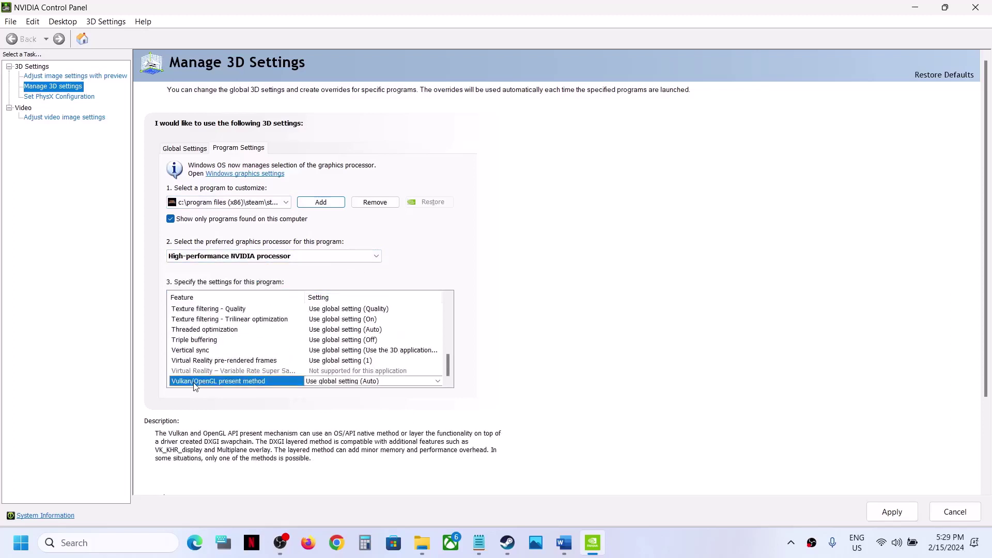
pyautogui.click(336, 383)
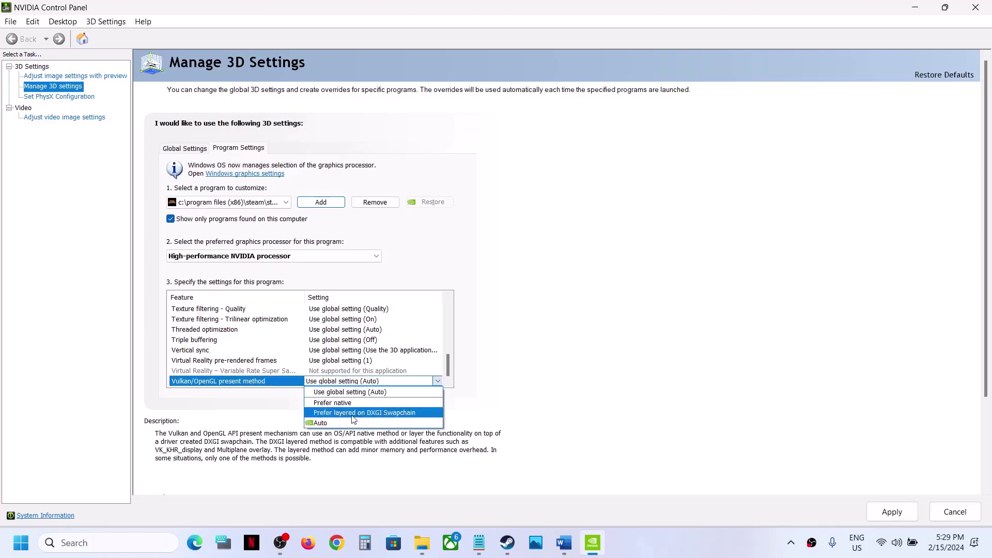
pyautogui.click(384, 413)
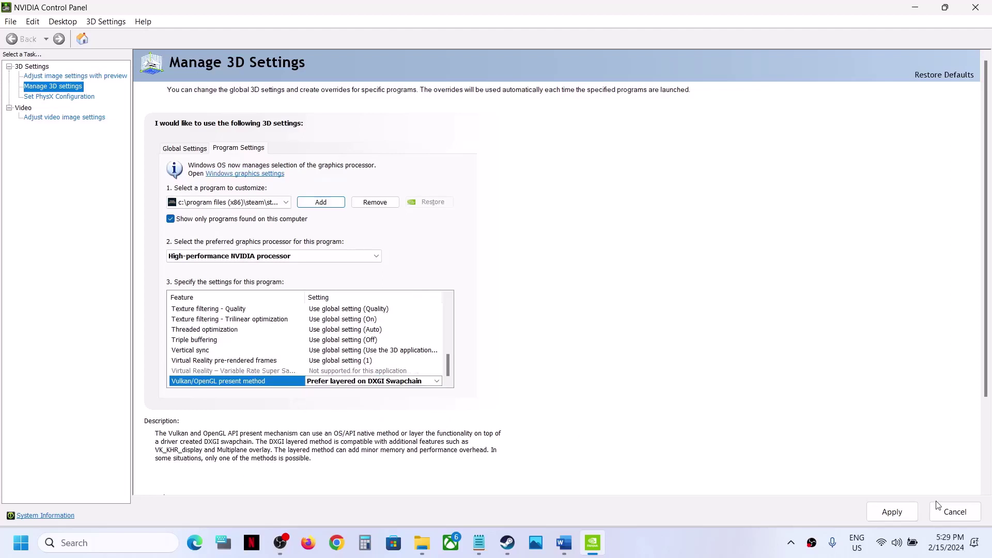
pyautogui.click(896, 512)
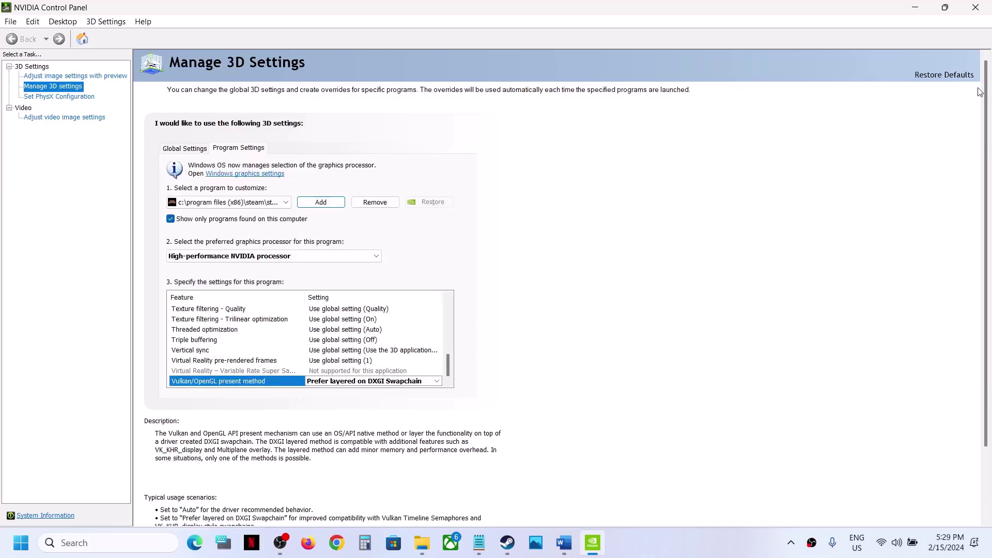
pyautogui.click(976, 7)
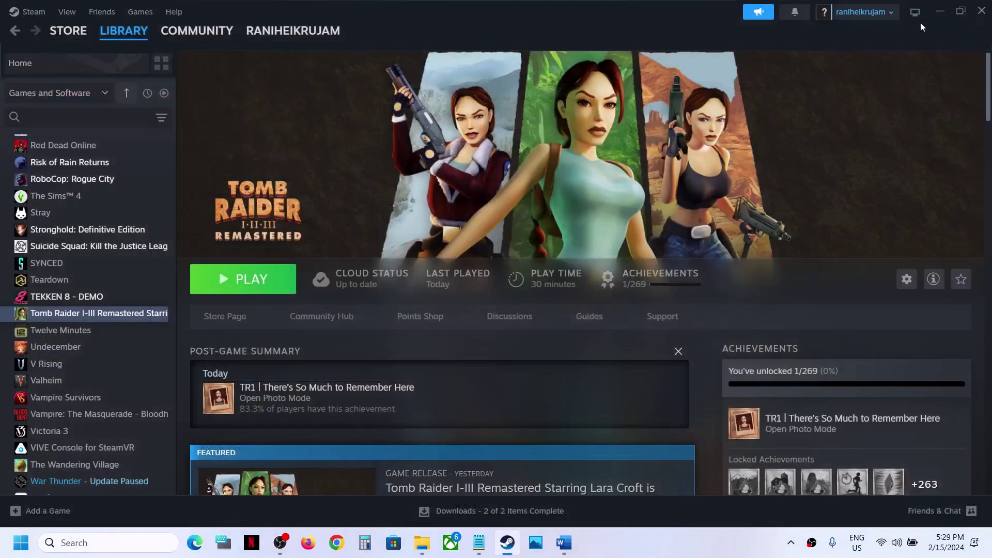
# Switch to the Word document and highlight step 8's instruction to close OBS.
pyautogui.click(564, 543)
pyautogui.scroll(-3, 474, 281)
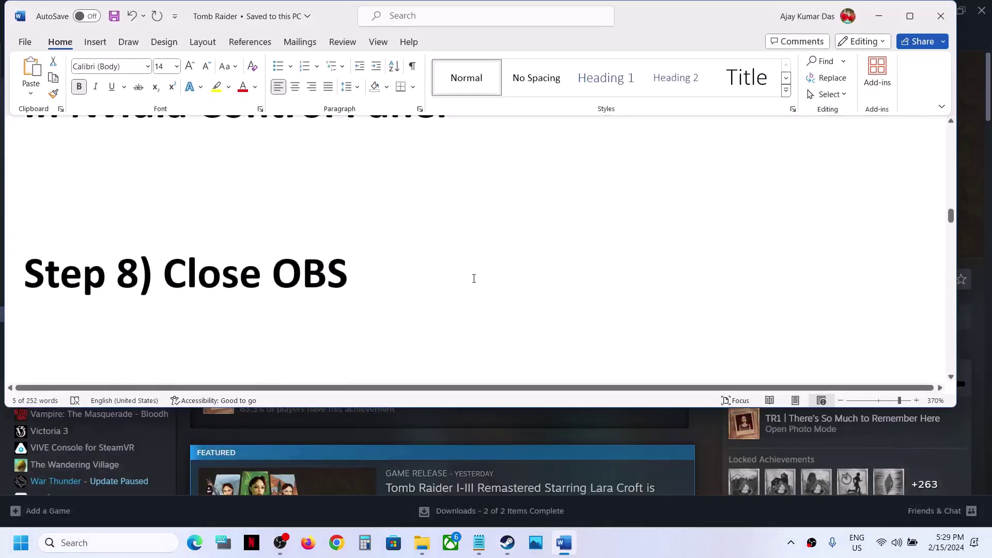
pyautogui.moveTo(172, 267); pyautogui.dragTo(350, 273)
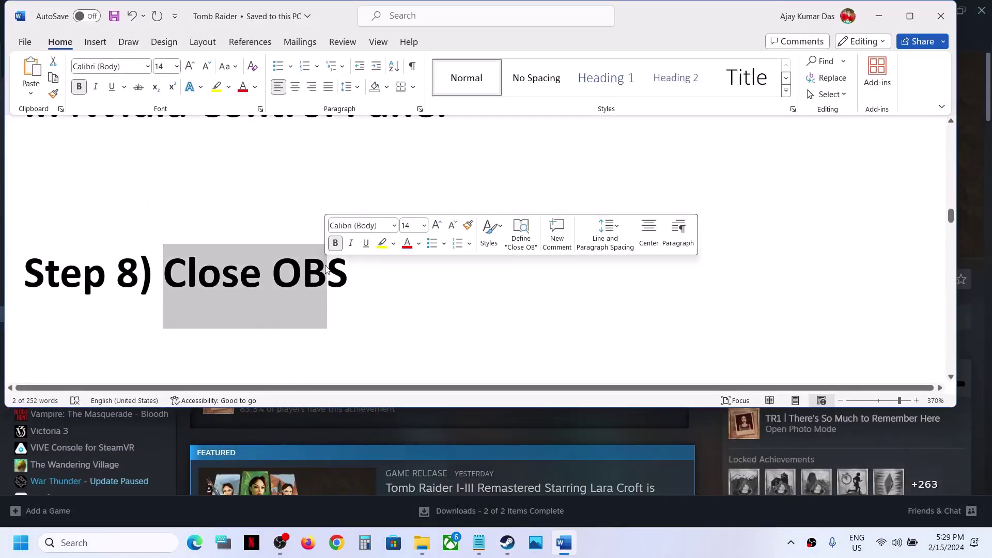
pyautogui.click(362, 268)
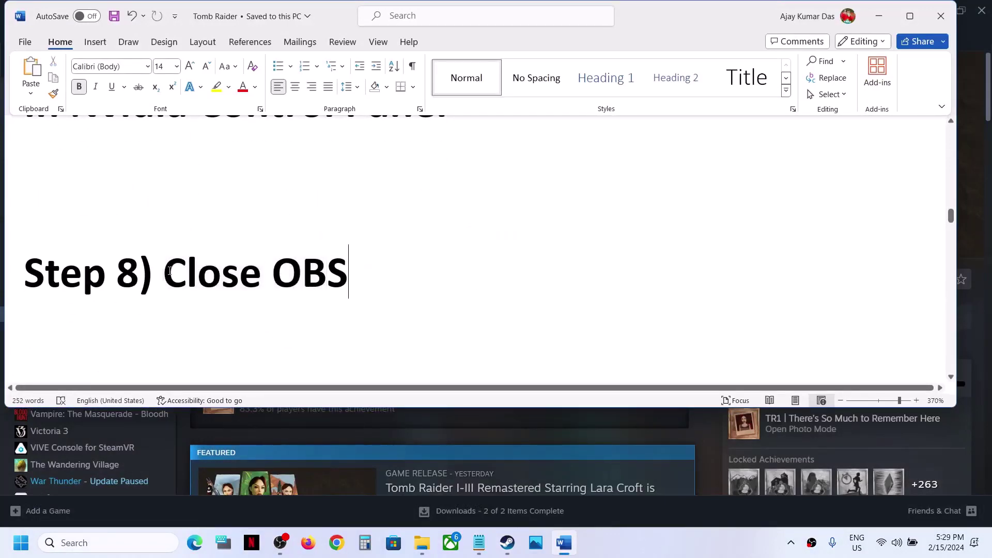
pyautogui.moveTo(170, 271); pyautogui.dragTo(349, 273)
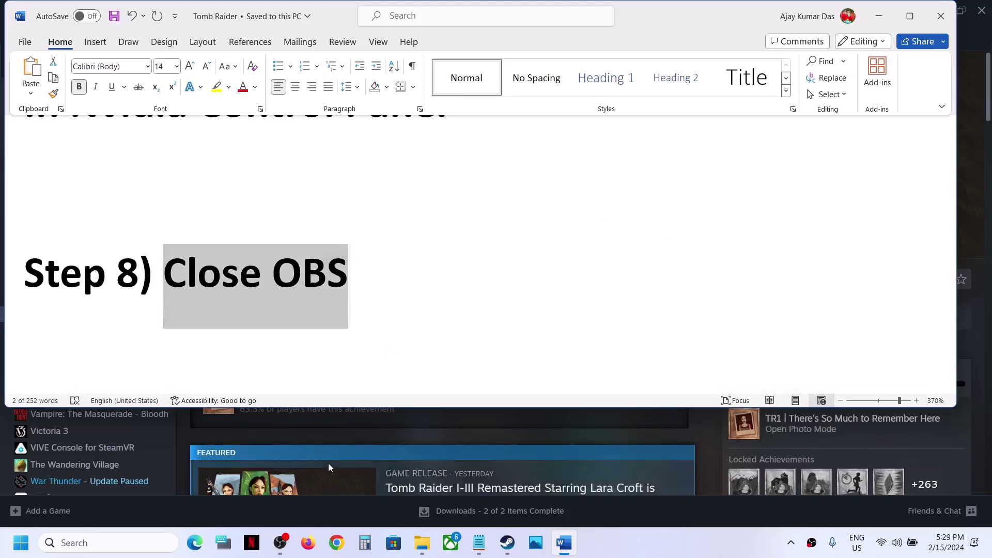
# Look at the taskbar option for closing OBS Studio and the hidden system tray icons, and dismiss both.
pyautogui.rightClick(277, 549)
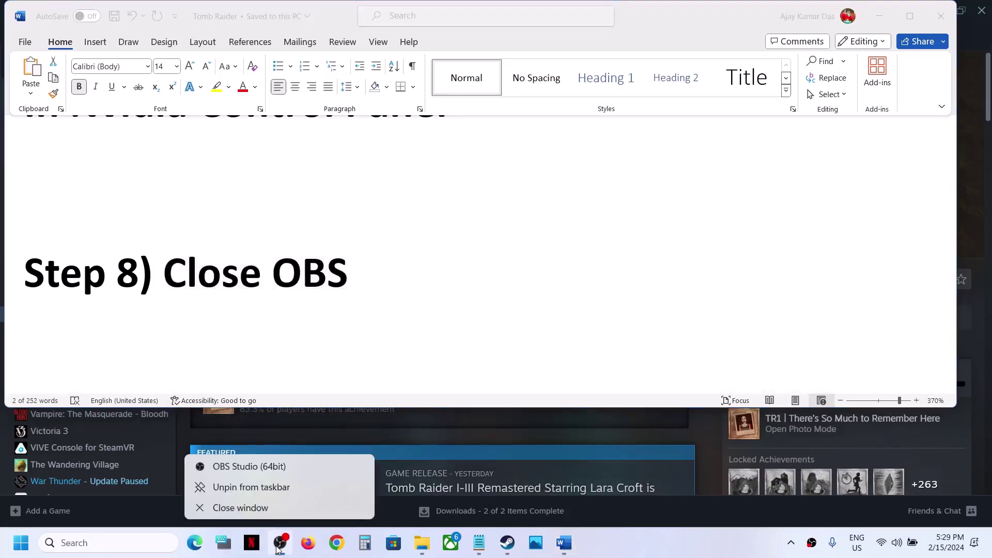
pyautogui.click(608, 432)
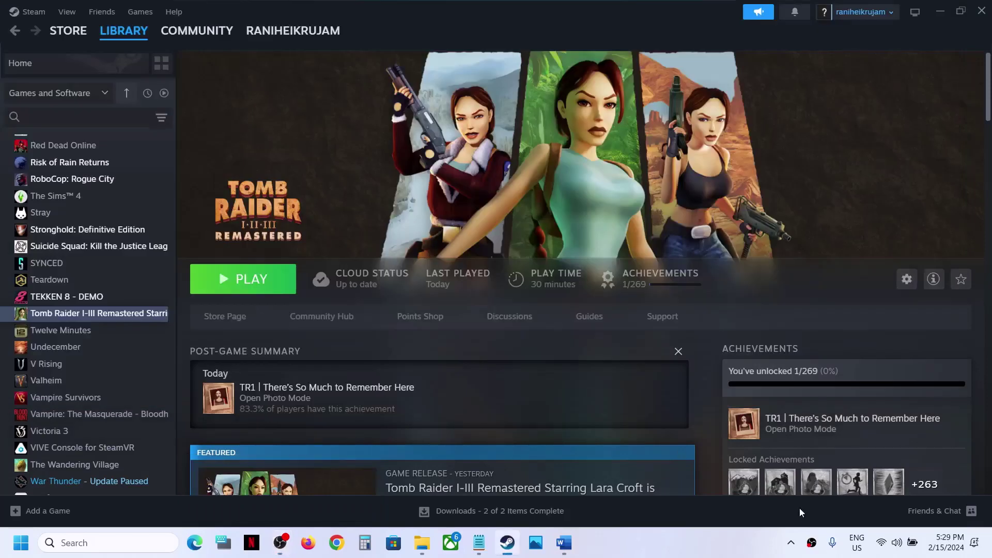
pyautogui.click(791, 546)
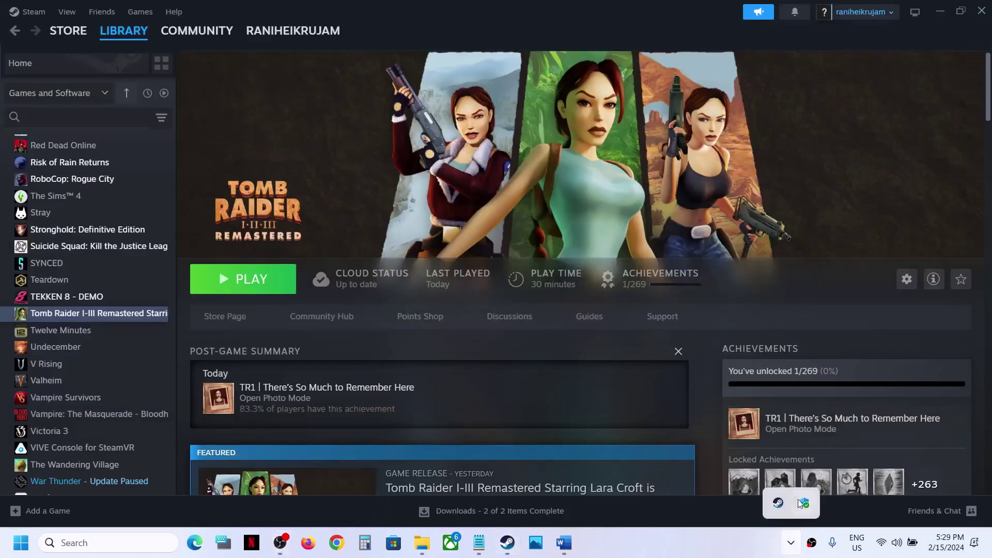
pyautogui.rightClick(811, 542)
pyautogui.click(714, 557)
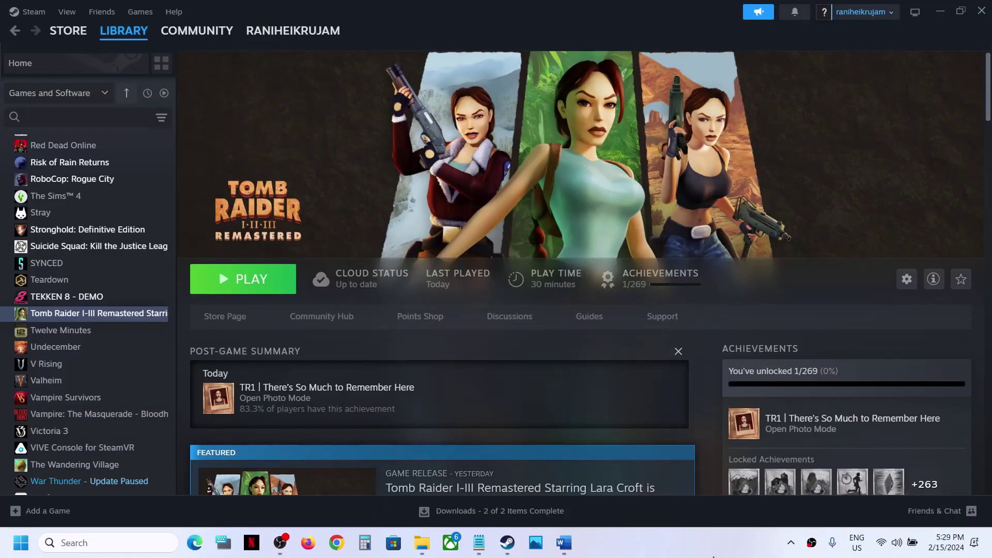
# Launch Tomb Raider I-III Remastered from the Steam library, try toggling fullscreen, and quit the game.
pyautogui.click(268, 288)
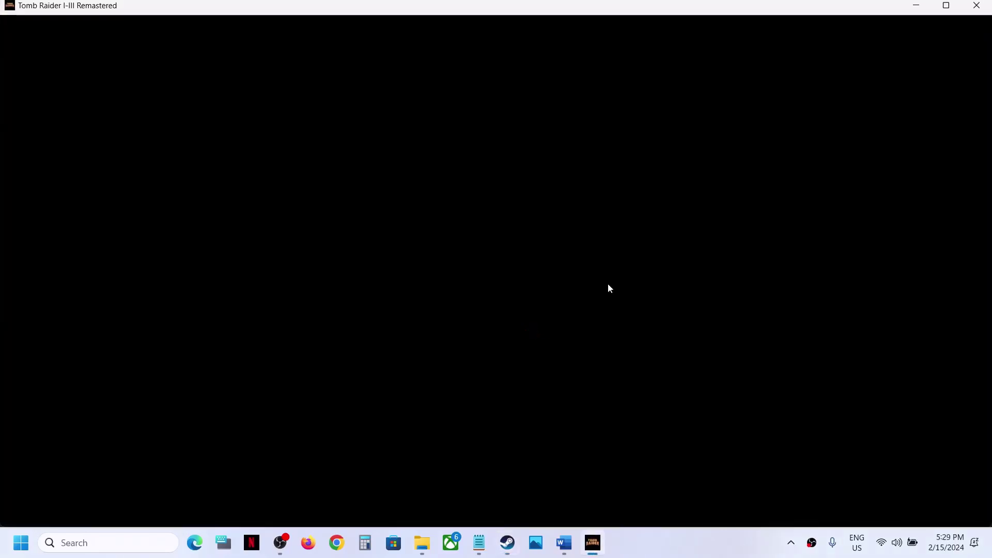
pyautogui.press('super')
pyautogui.click(706, 269)
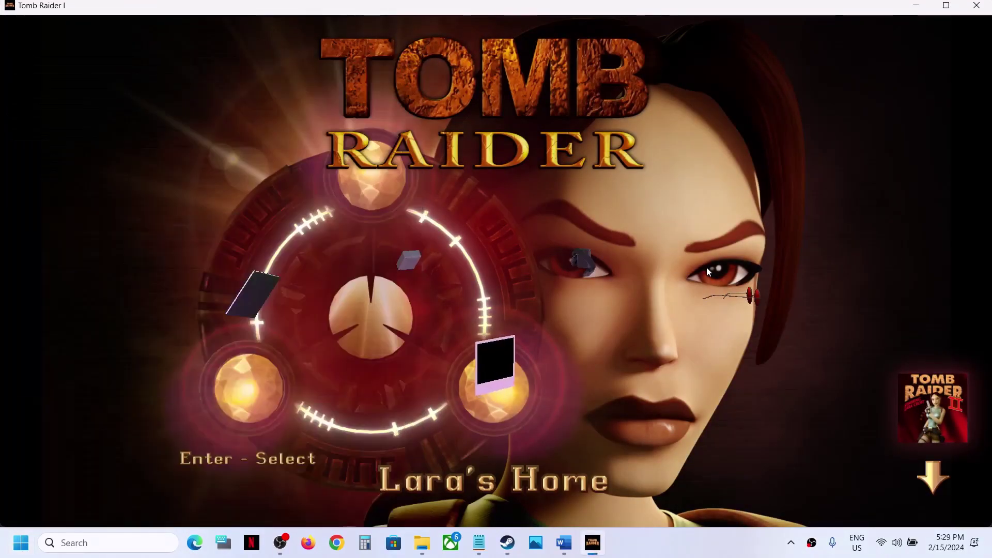
pyautogui.hotkey('alt', 'Return')
pyautogui.hotkey('alt', 'Return')
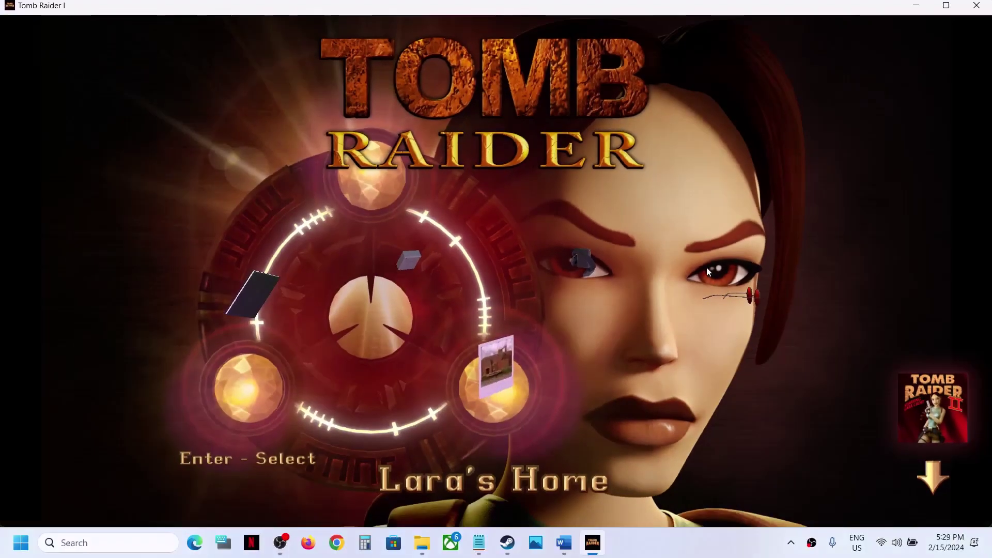
pyautogui.hotkey('alt', 'F4')
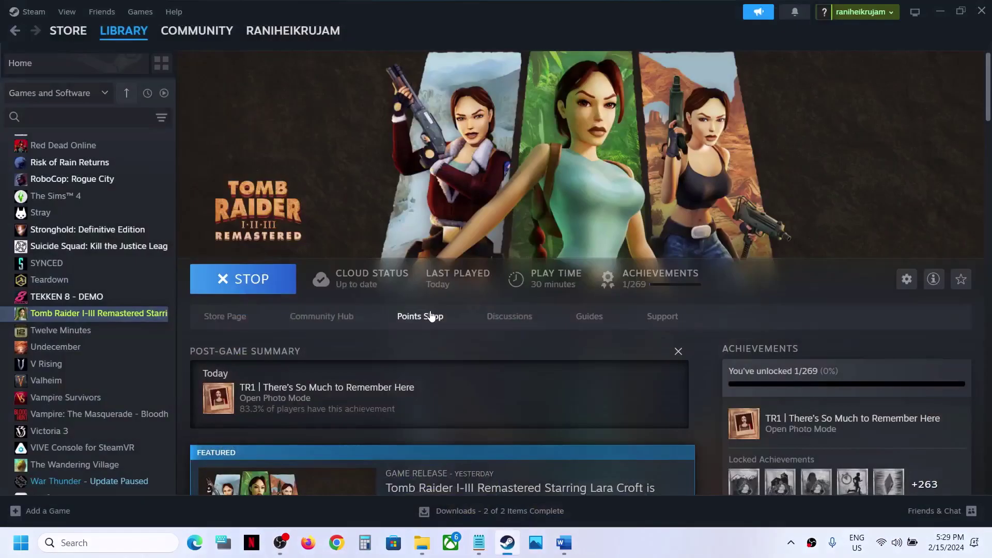
# Switch to the Word document and highlight step 9's advice on ALT+ENTER and the additional launch option.
pyautogui.click(564, 543)
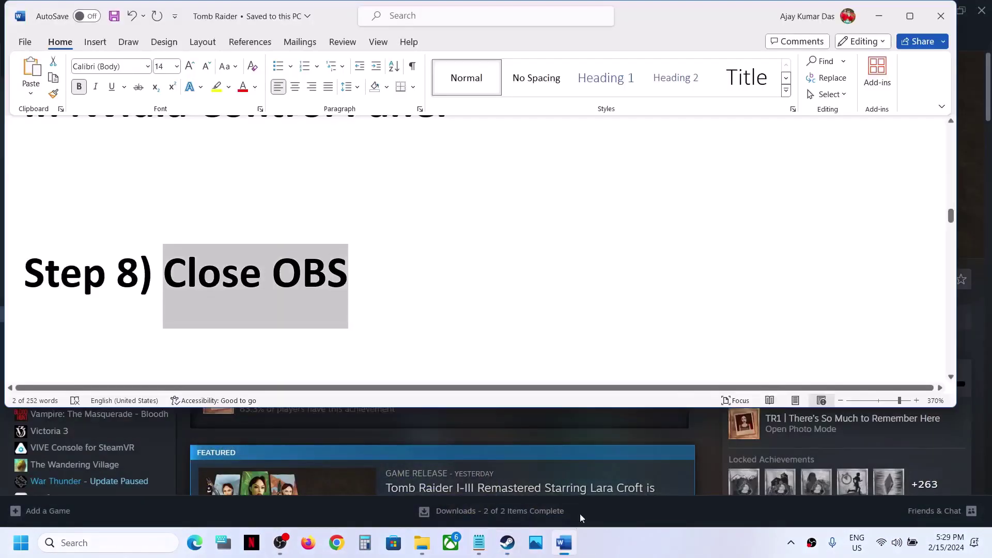
pyautogui.scroll(-3, 328, 325)
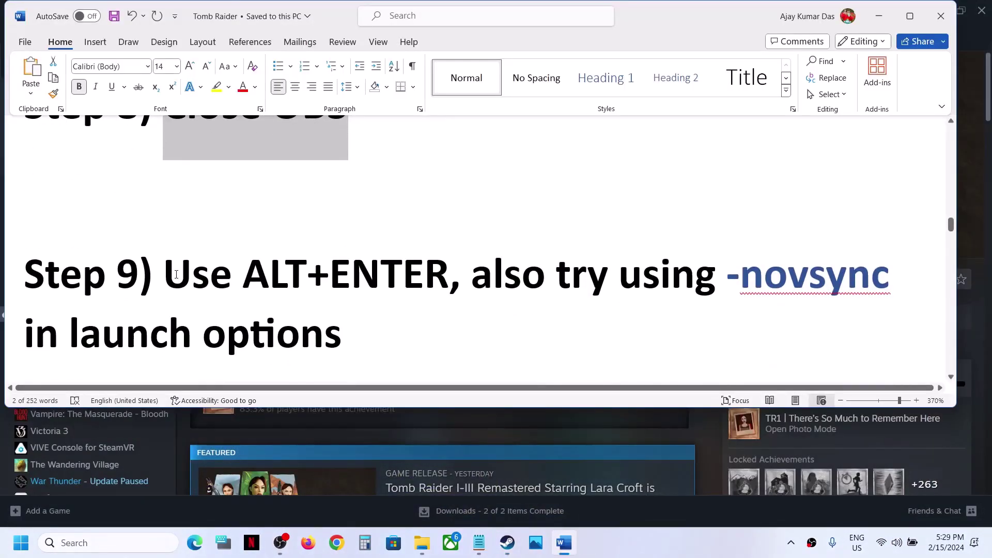
pyautogui.moveTo(176, 274); pyautogui.dragTo(409, 286)
pyautogui.click(477, 302)
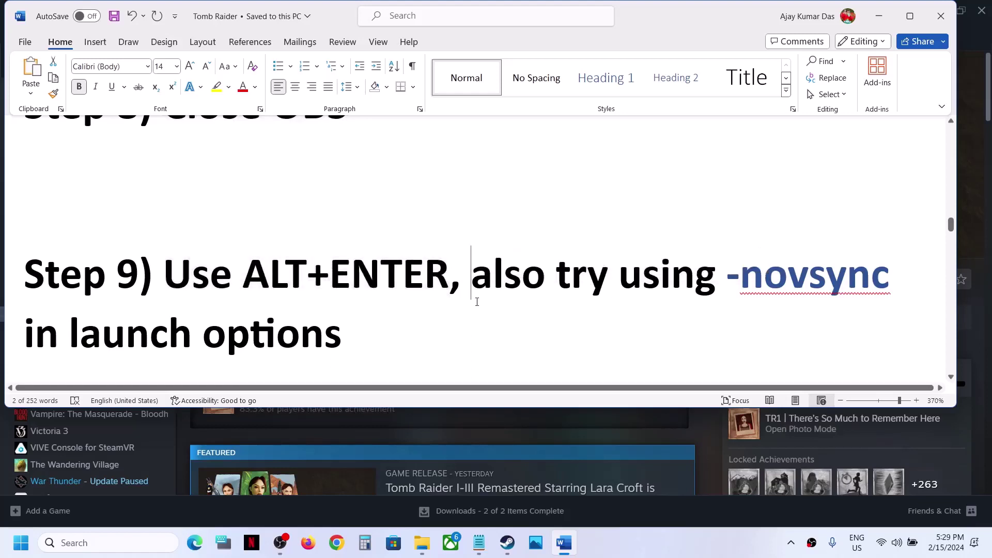
pyautogui.keyDown('shift'); pyautogui.click(724, 278); pyautogui.keyUp('shift')
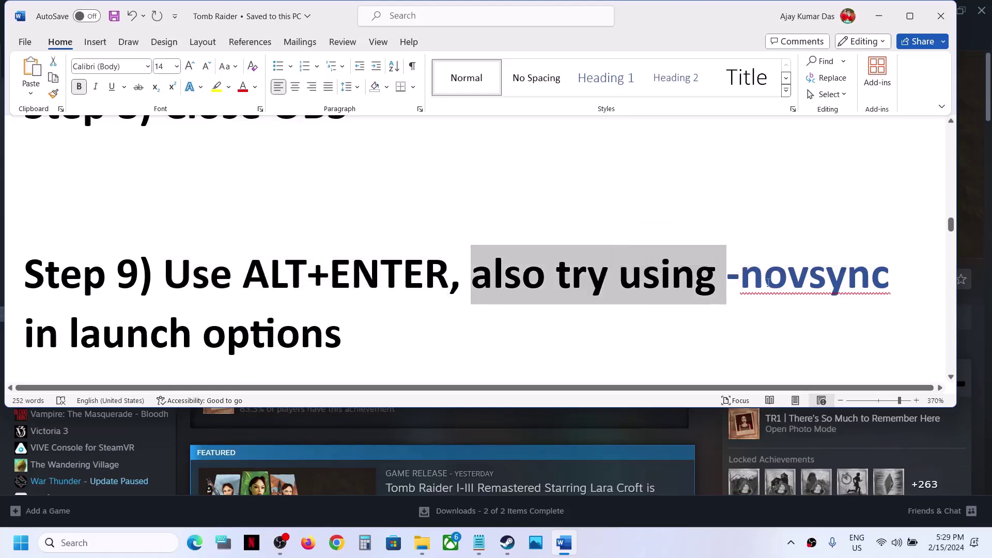
# Copy -novsync from step 9 and enter it as Tomb Raider I-III Remastered's launch option in Steam, closing the game properties.
pyautogui.click(751, 278)
pyautogui.moveTo(728, 276); pyautogui.dragTo(828, 286)
pyautogui.hotkey('ctrl', 'c')
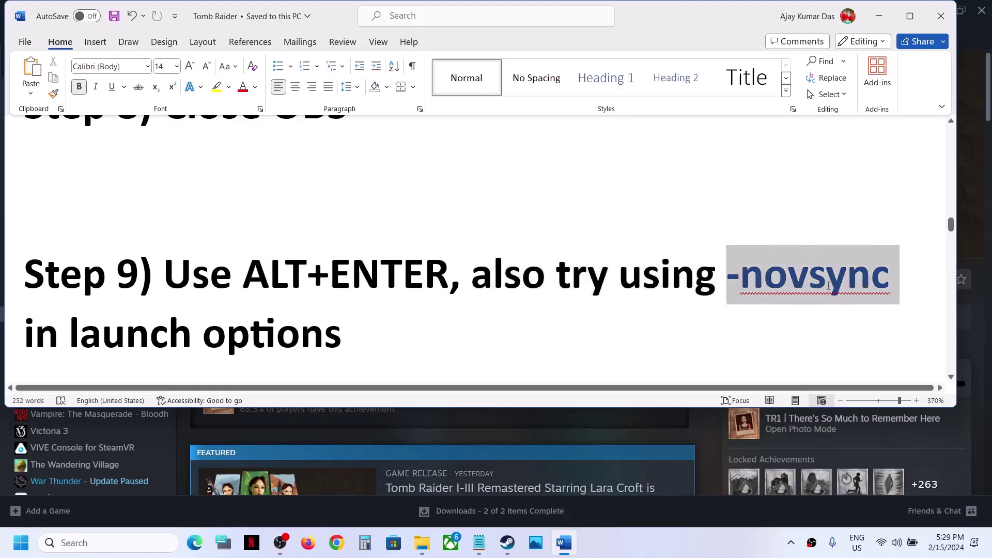
pyautogui.hotkey('alt', 'Tab')
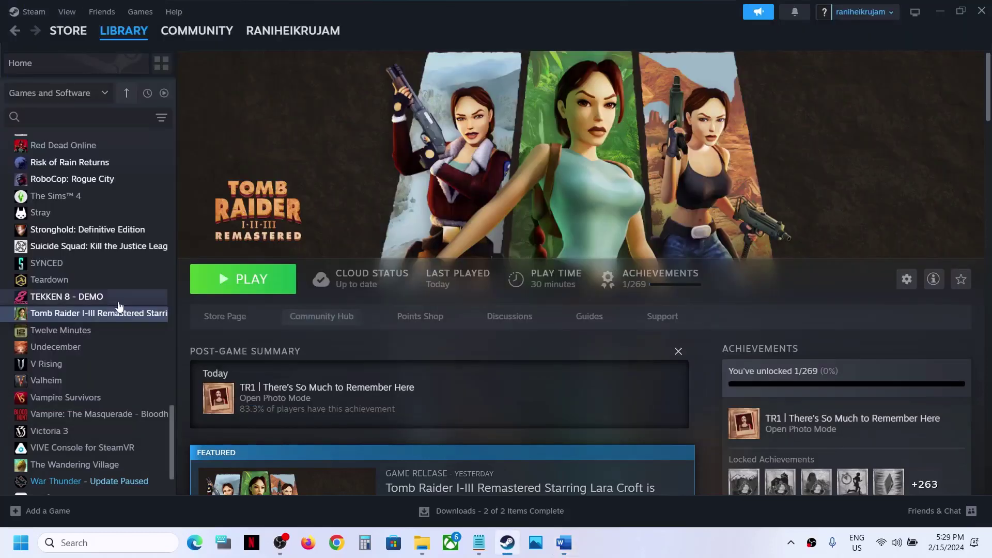
pyautogui.rightClick(101, 319)
pyautogui.click(129, 414)
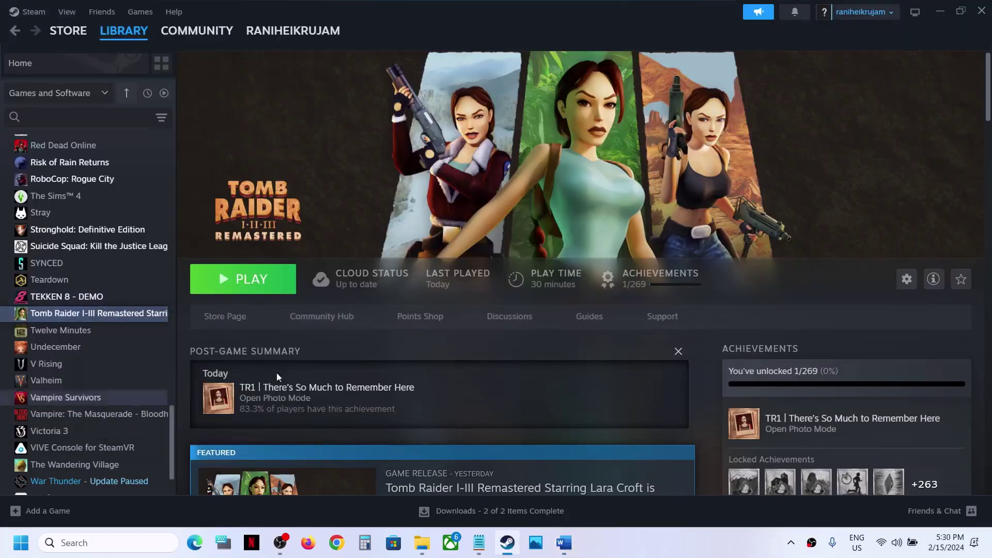
pyautogui.click(393, 416)
pyautogui.hotkey('ctrl', 'a')
pyautogui.hotkey('ctrl', 'v')
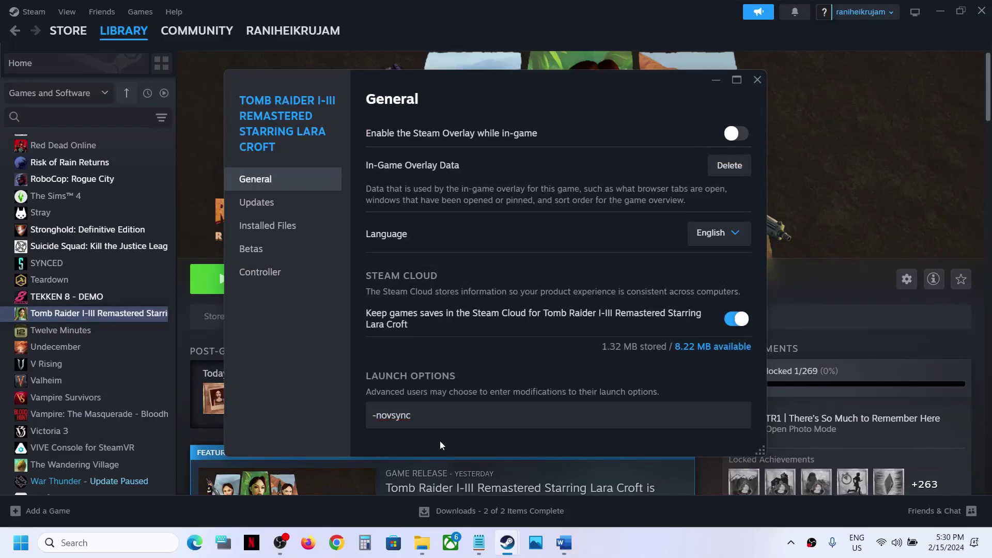
pyautogui.click(756, 79)
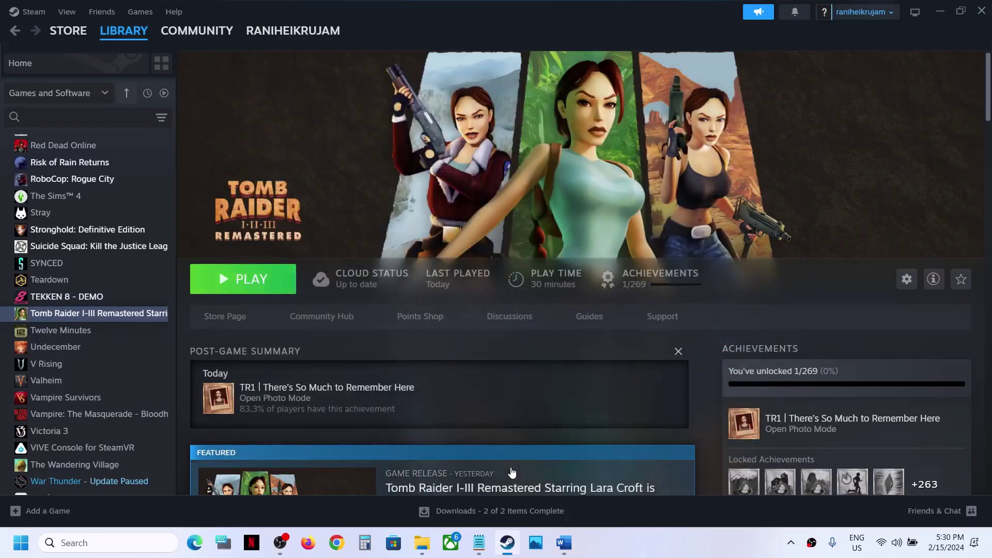
# Return to the Word document and highlight the graphics driver instruction with its NVIDIA and AMD website links.
pyautogui.click(563, 543)
pyautogui.scroll(-4, 436, 348)
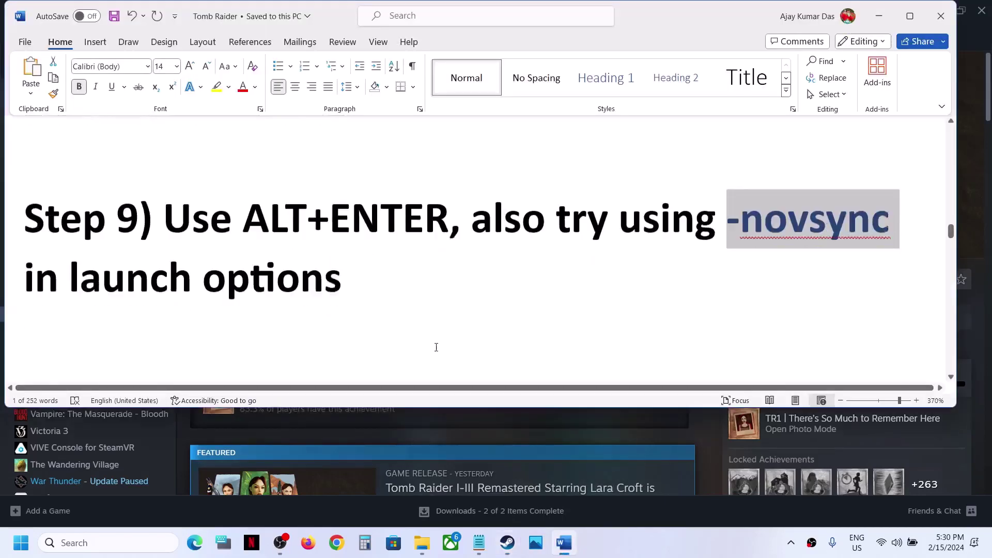
pyautogui.scroll(-1, 436, 347)
pyautogui.moveTo(194, 263); pyautogui.dragTo(372, 326)
pyautogui.scroll(-5, 313, 220)
pyautogui.moveTo(313, 219); pyautogui.dragTo(557, 217)
pyautogui.click(282, 292)
pyautogui.moveTo(460, 293); pyautogui.dragTo(518, 294)
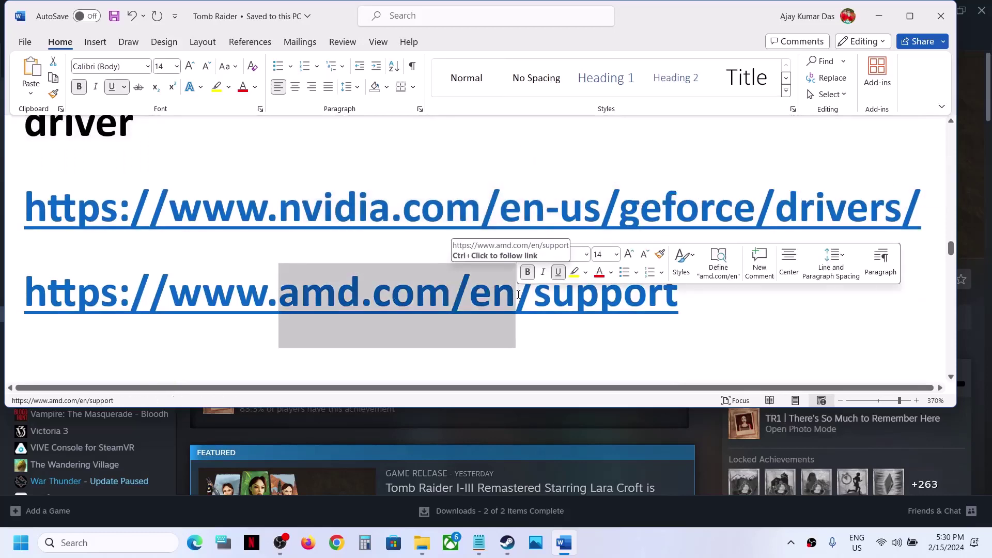
pyautogui.click(703, 427)
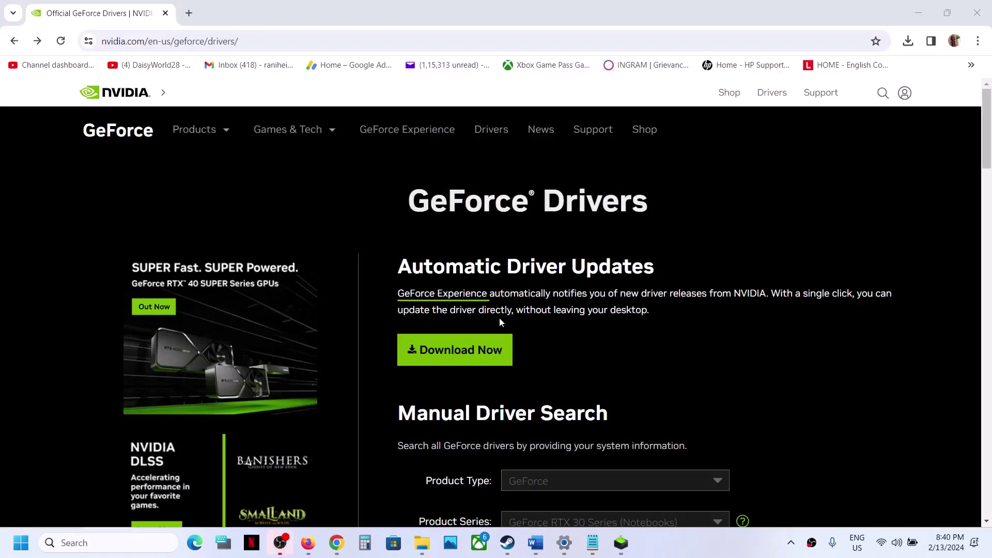
# On NVIDIA's driver page, set the manual search to GeForce, GeForce RTX 30 Series (Notebooks) and GeForce RTX 3050 Laptop GPU.
pyautogui.scroll(-3, 585, 330)
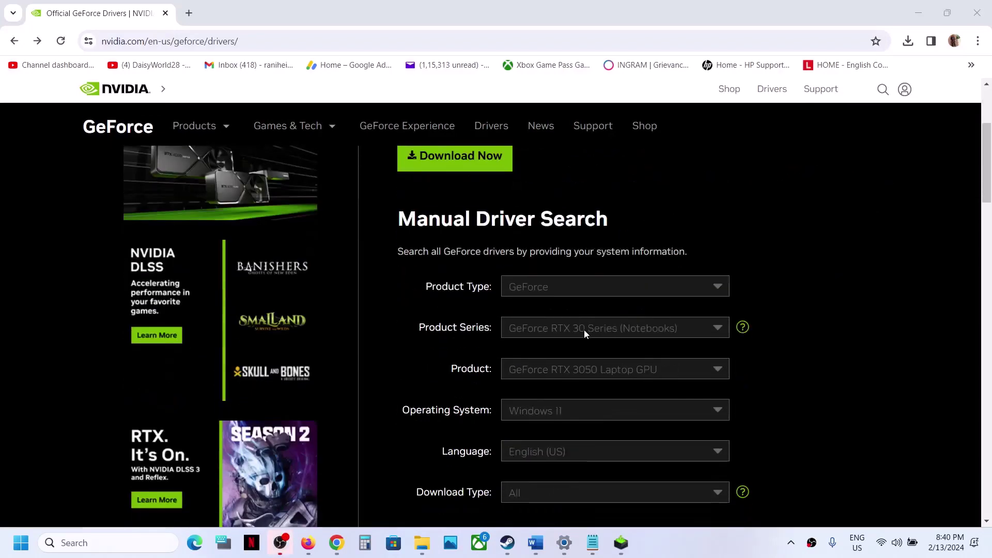
pyautogui.click(563, 293)
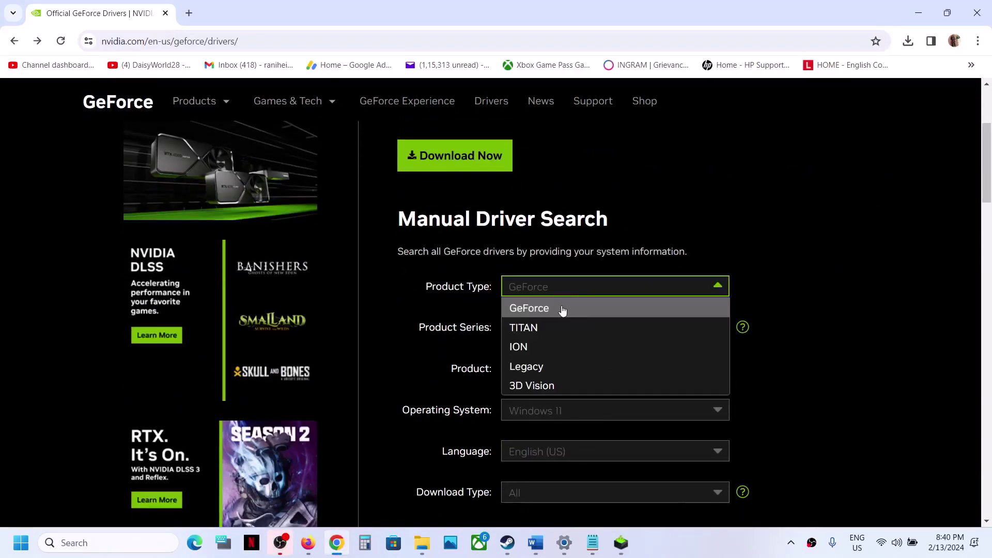
pyautogui.click(563, 309)
pyautogui.click(597, 334)
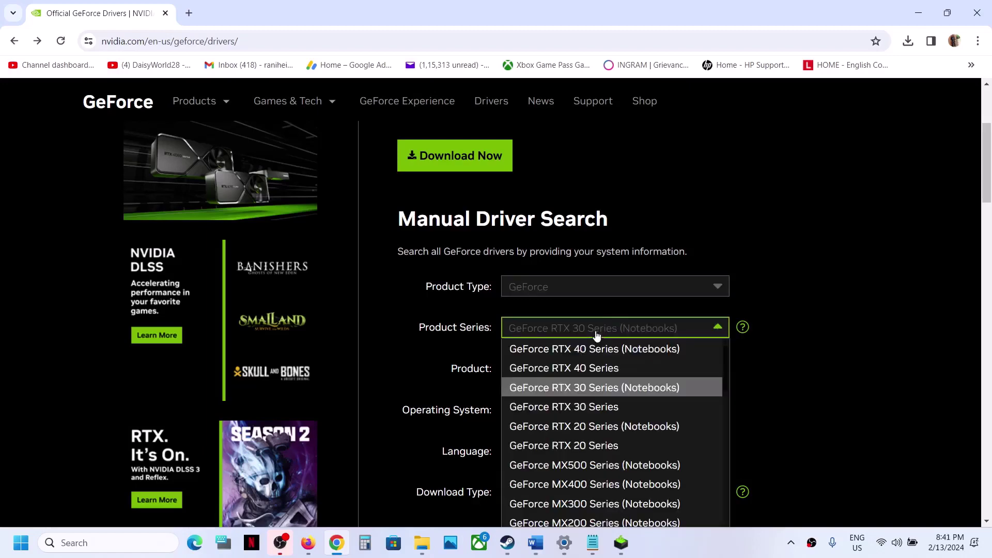
pyautogui.click(643, 394)
pyautogui.click(598, 378)
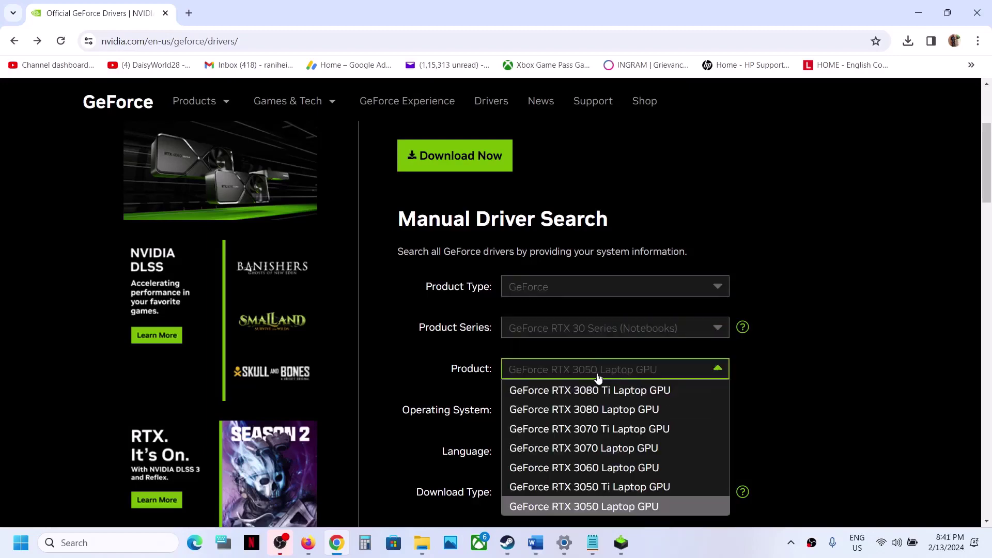
pyautogui.click(620, 508)
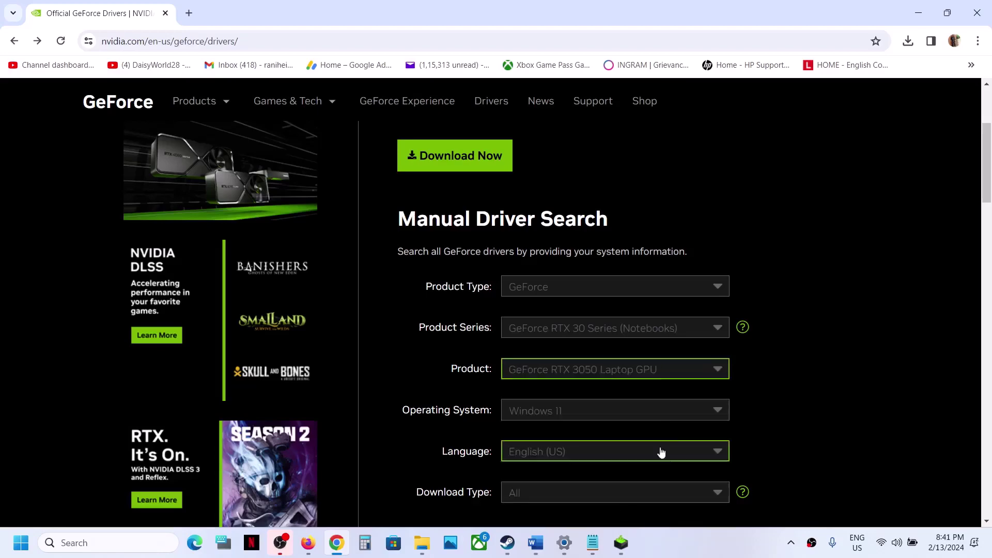
# Set the operating system to Windows 11 and start the driver search.
pyautogui.scroll(-2, 551, 352)
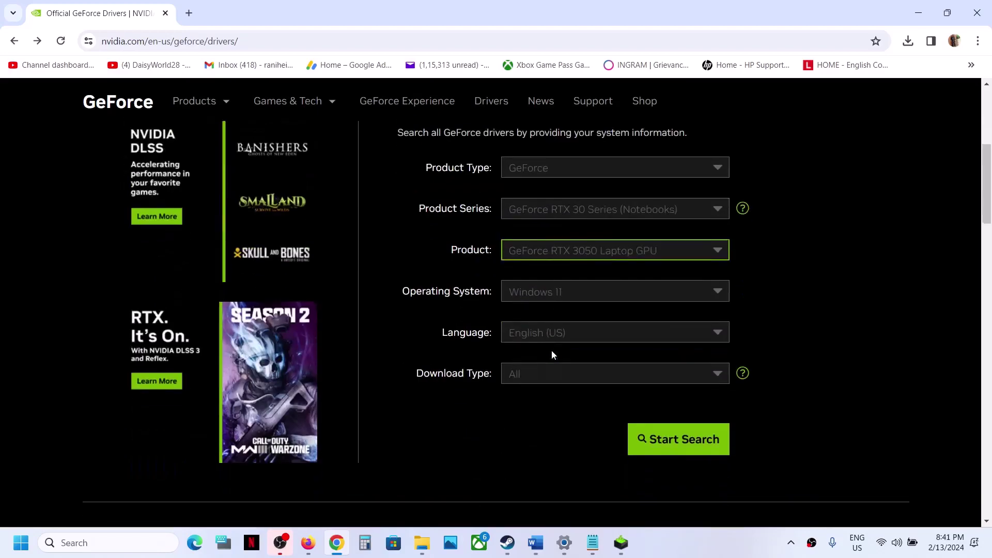
pyautogui.click(575, 292)
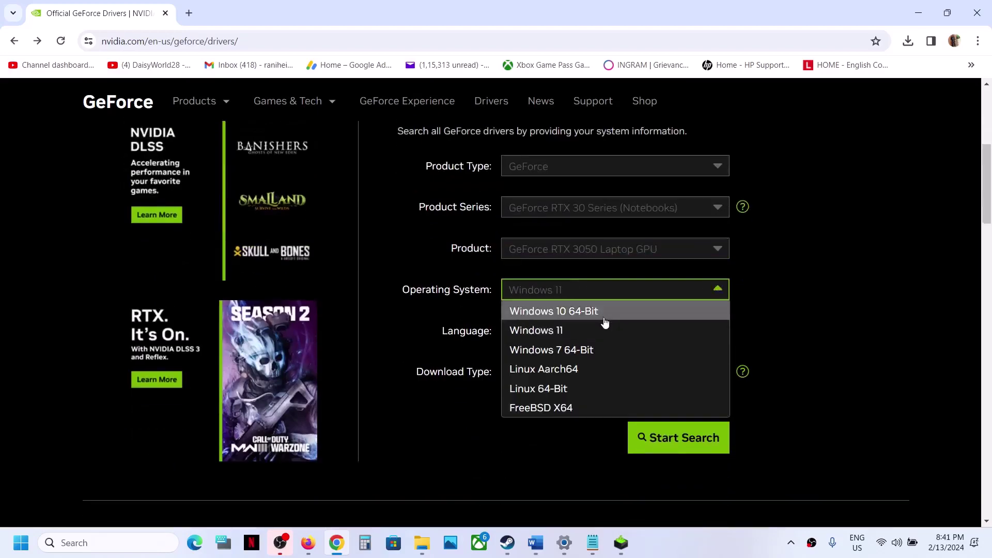
pyautogui.click(572, 332)
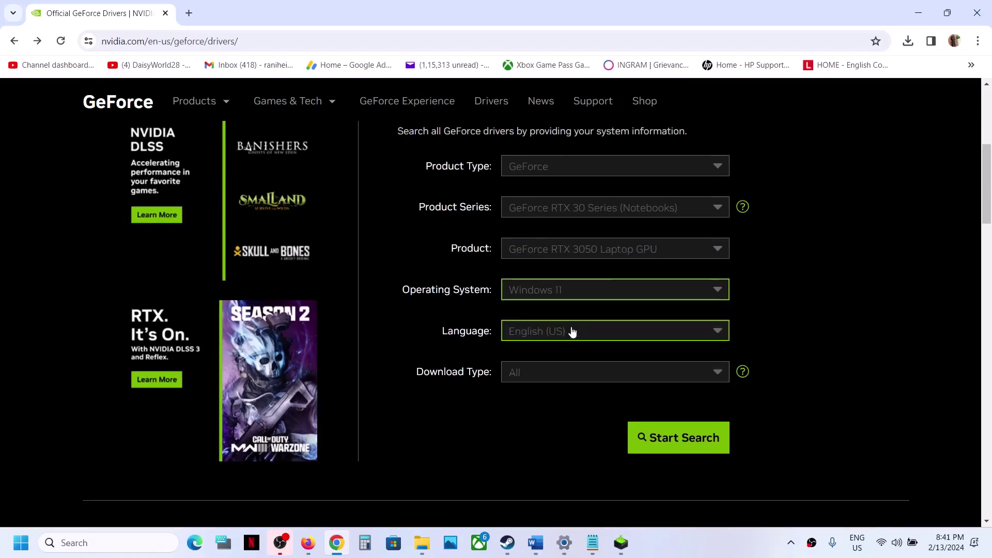
pyautogui.click(657, 439)
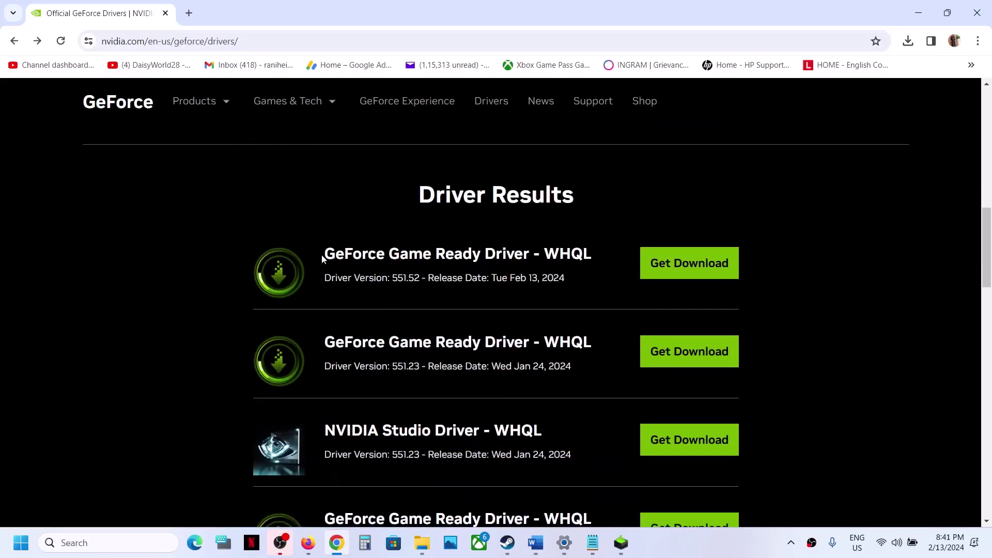
# Highlight the GeForce Game Ready Driver 551.52 entry in the driver results and download that driver.
pyautogui.moveTo(324, 254); pyautogui.dragTo(525, 255)
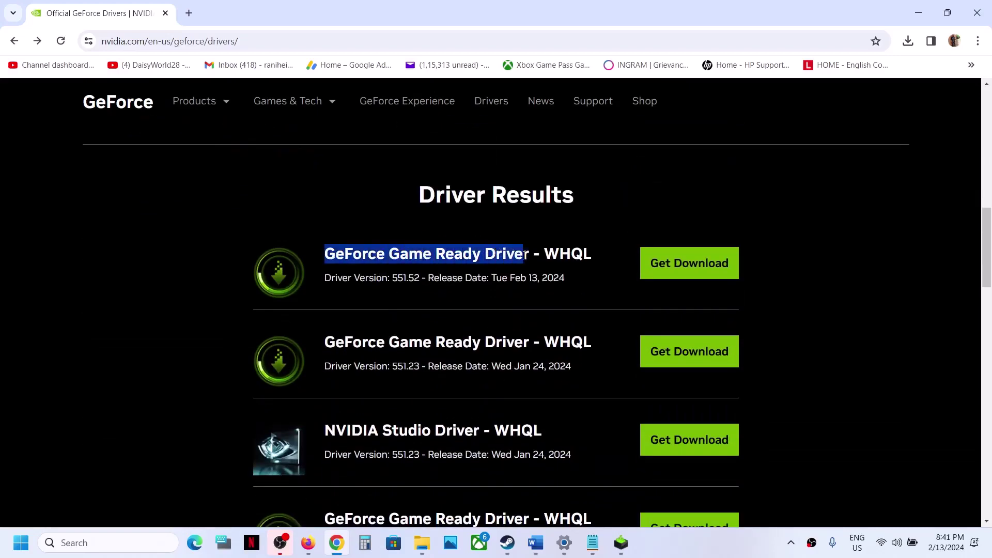
pyautogui.moveTo(323, 280); pyautogui.dragTo(403, 280)
pyautogui.click(418, 281)
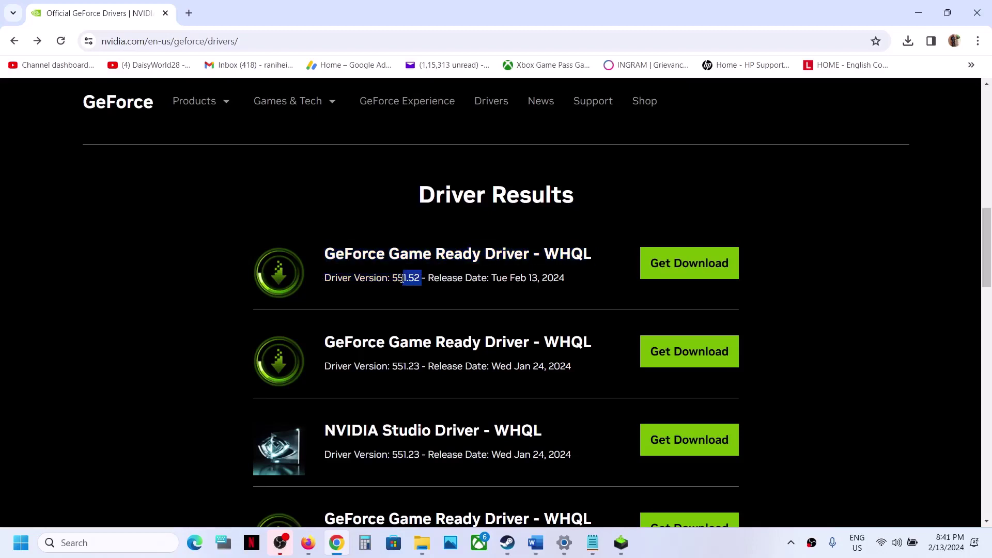
pyautogui.click(663, 261)
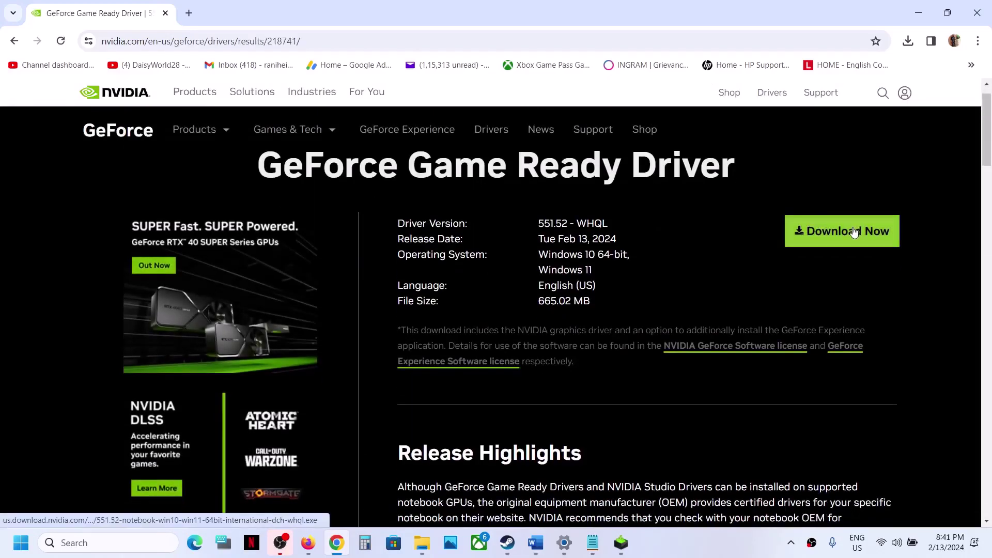
pyautogui.click(853, 231)
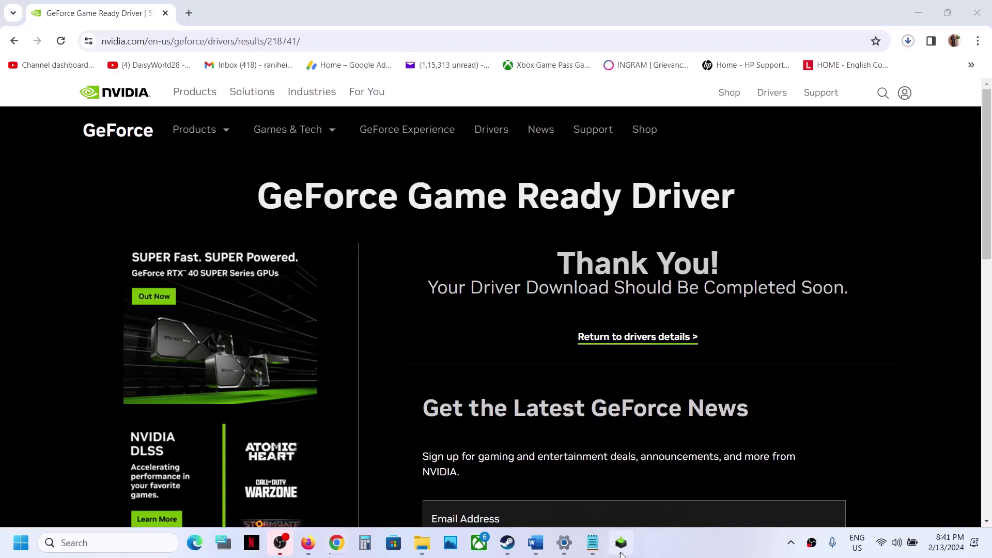
# Accept the NVIDIA installer's license and start a custom installation with the clean installation option enabled.
pyautogui.click(568, 390)
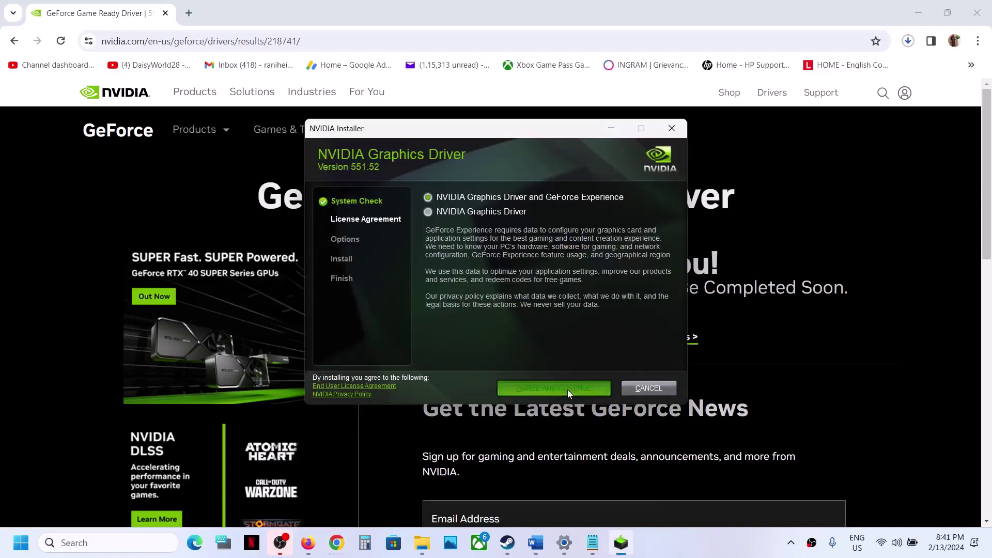
pyautogui.click(427, 271)
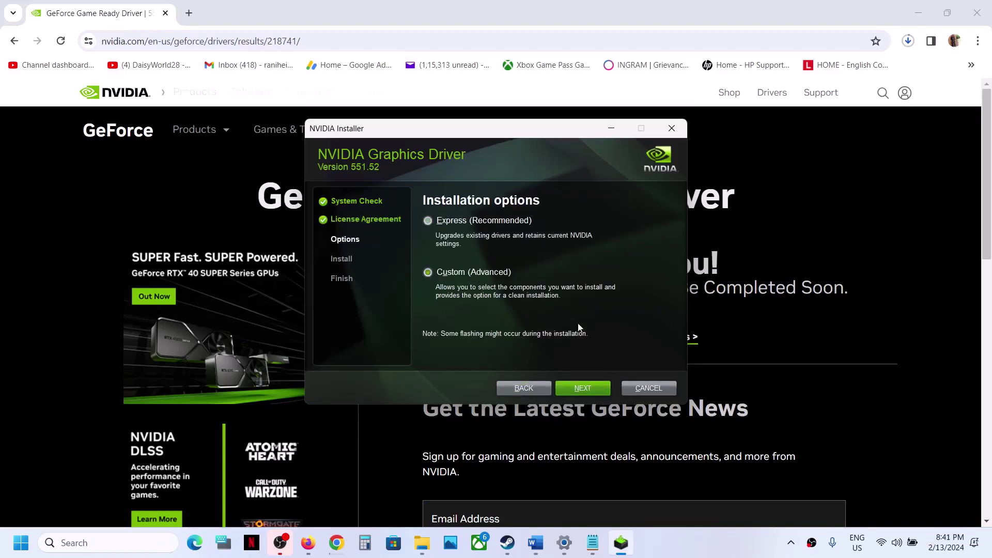
pyautogui.click(589, 395)
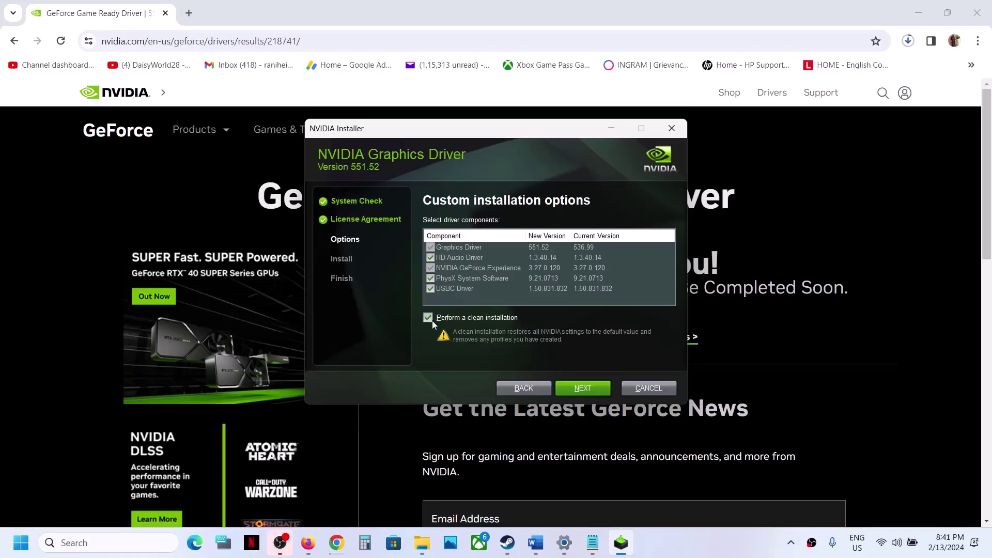
pyautogui.click(582, 389)
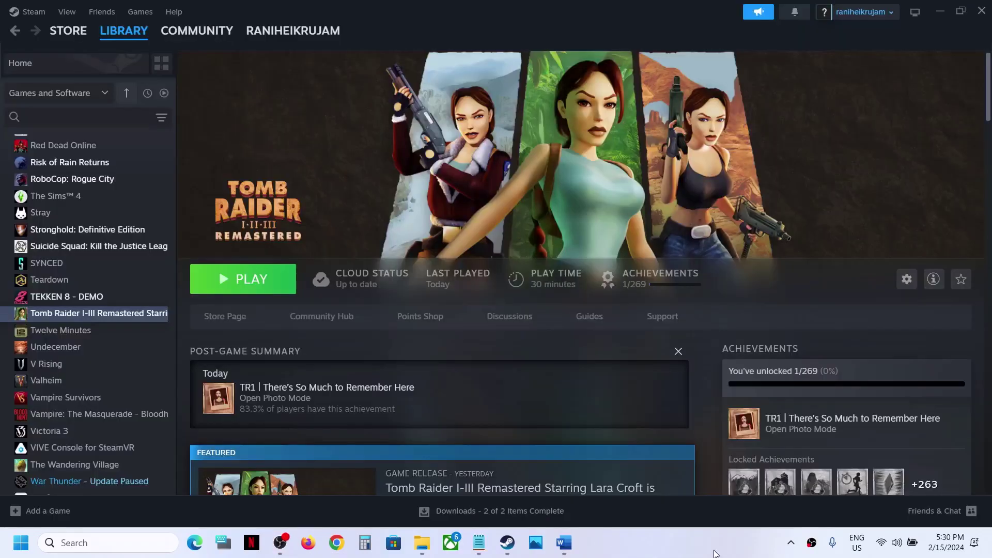
# Switch back to the Word document and highlight step 11's instruction to run the game on the dedicated graphics card.
pyautogui.click(564, 543)
pyautogui.scroll(-5, 381, 306)
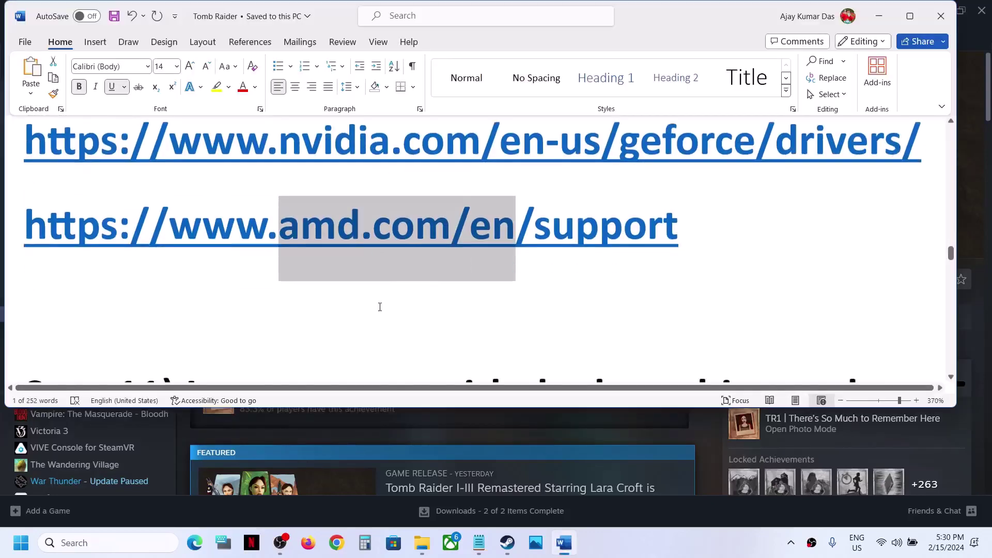
pyautogui.rightClick(380, 306)
pyautogui.click(394, 300)
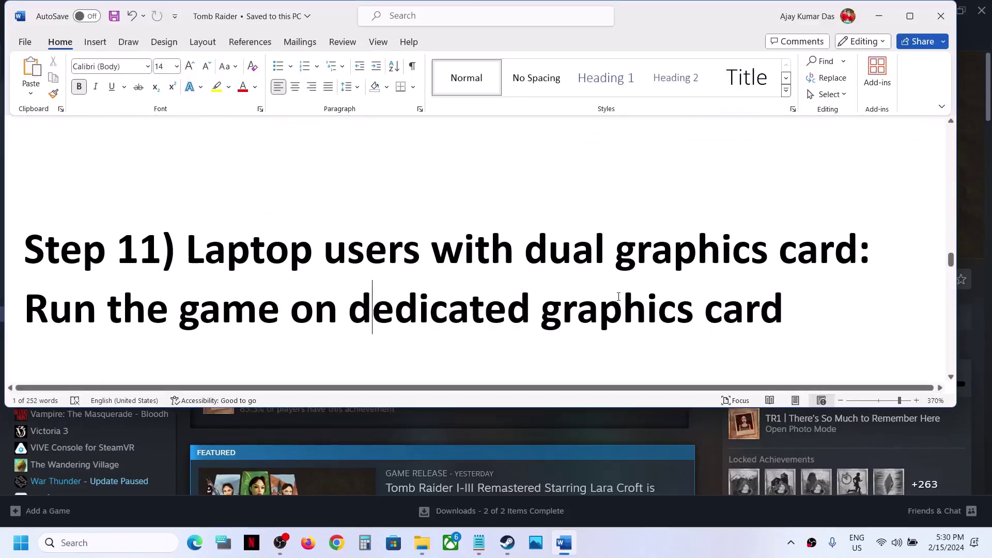
pyautogui.doubleClick(443, 307)
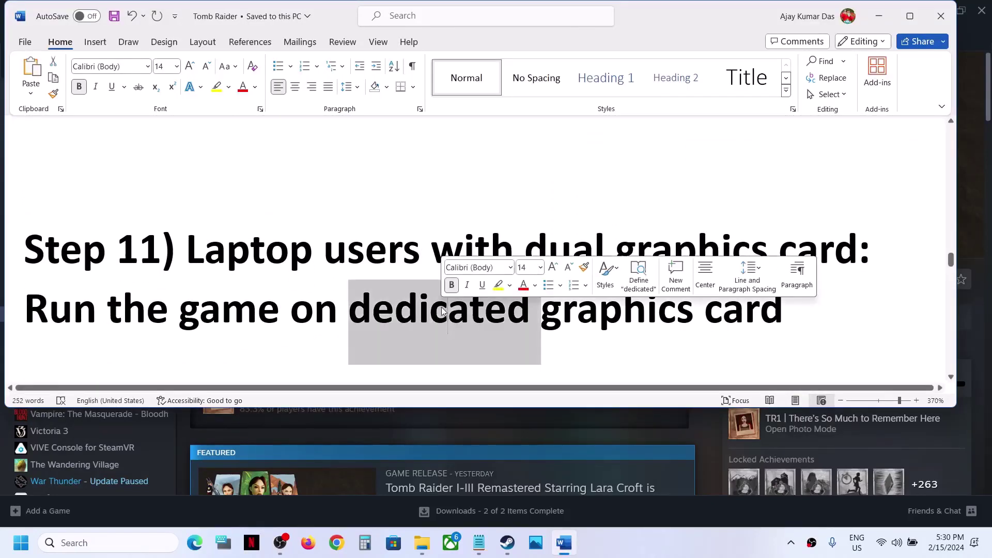
# Copy the word "graphics" from step 11, search Windows for it, and open Graphics settings.
pyautogui.doubleClick(614, 326)
pyautogui.hotkey('ctrl', 'c')
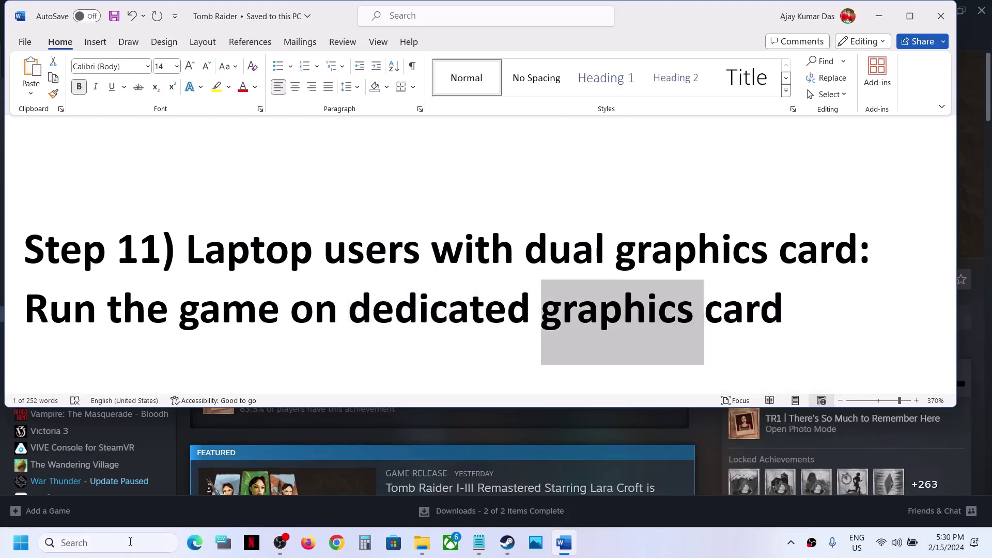
pyautogui.click(130, 542)
pyautogui.hotkey('ctrl', 'v')
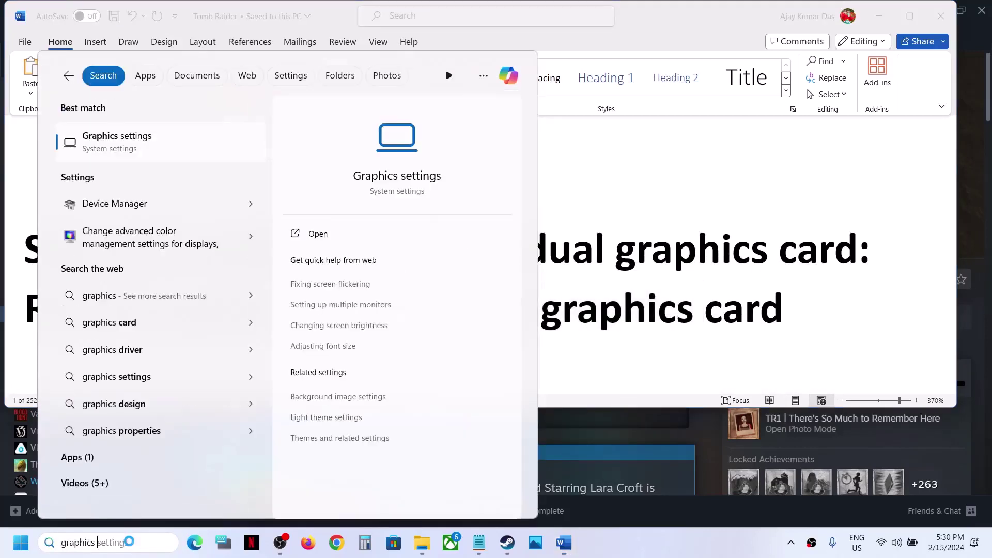
pyautogui.click(175, 137)
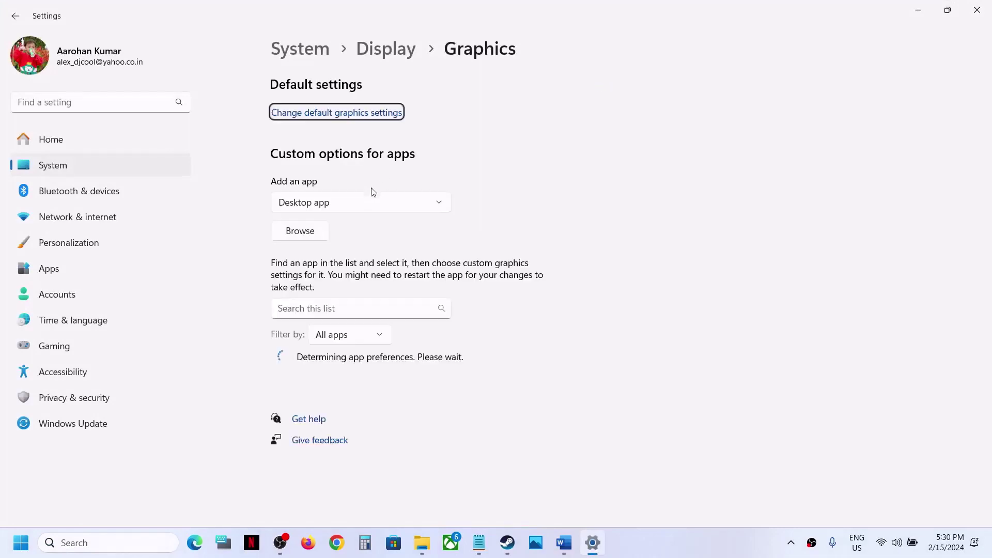
# Browse for a desktop app to add to the custom graphics options and open C:\Program Files (x86)\Steam.
pyautogui.click(302, 230)
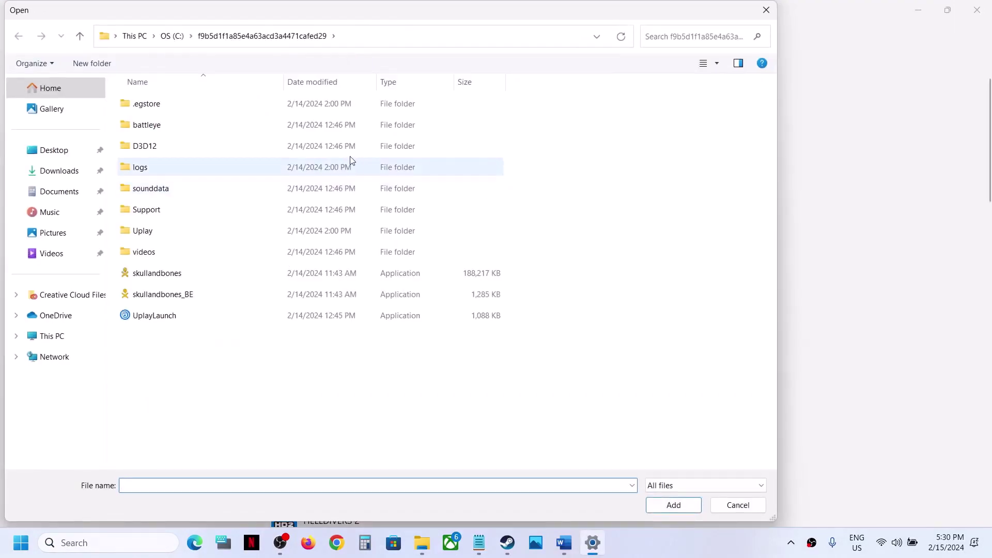
pyautogui.click(58, 337)
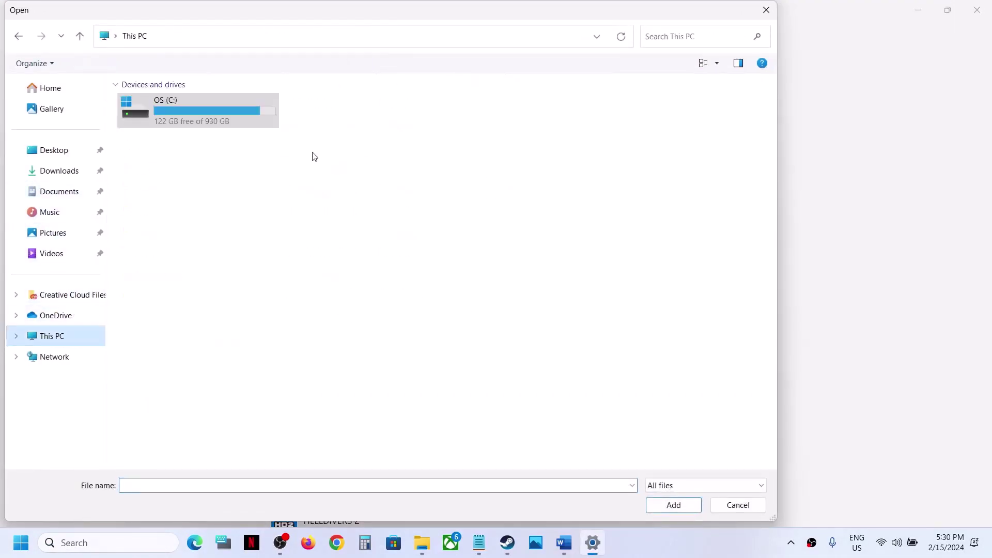
pyautogui.doubleClick(193, 120)
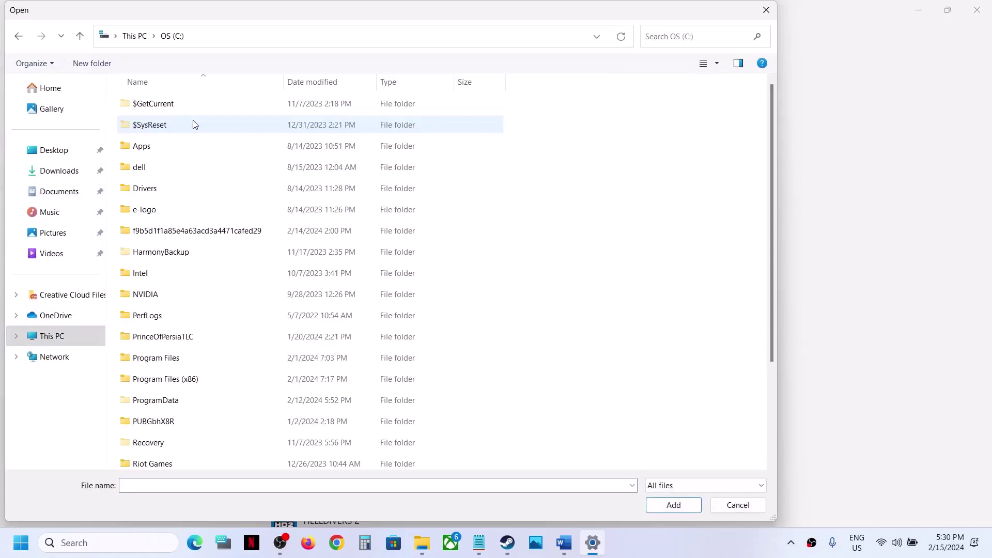
pyautogui.doubleClick(192, 380)
pyautogui.scroll(-3, 179, 379)
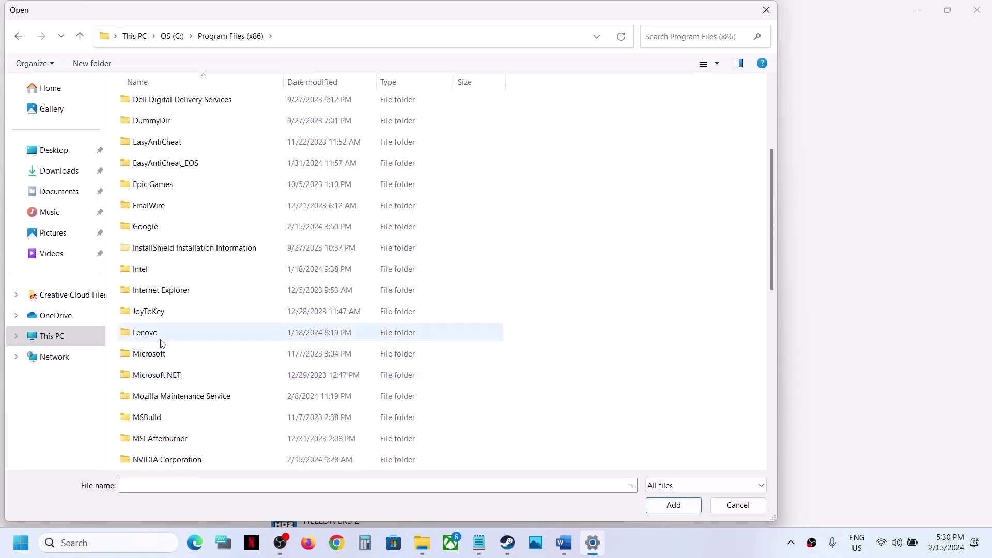
pyautogui.scroll(-7, 166, 365)
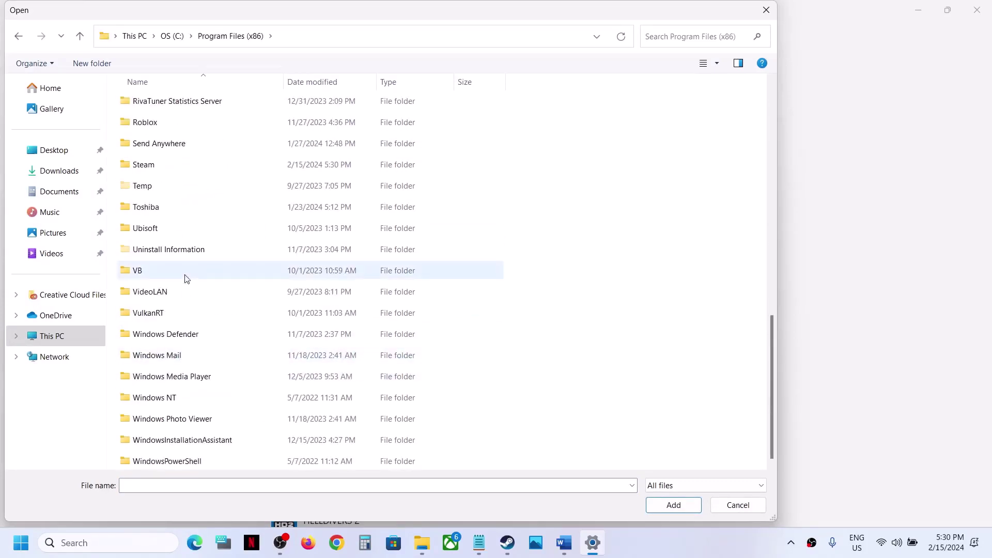
pyautogui.scroll(10, 187, 279)
pyautogui.scroll(-2, 204, 269)
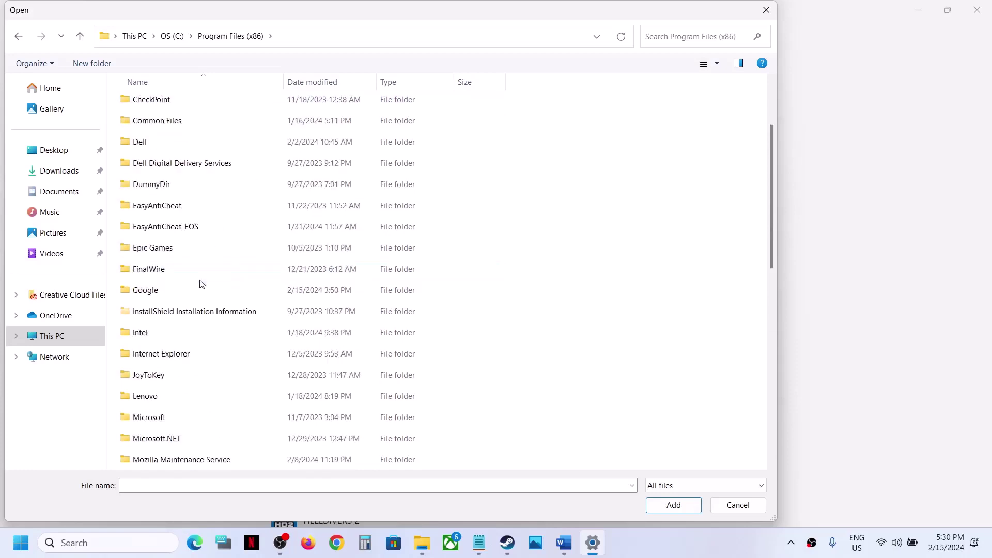
pyautogui.click(178, 295)
pyautogui.press('s')
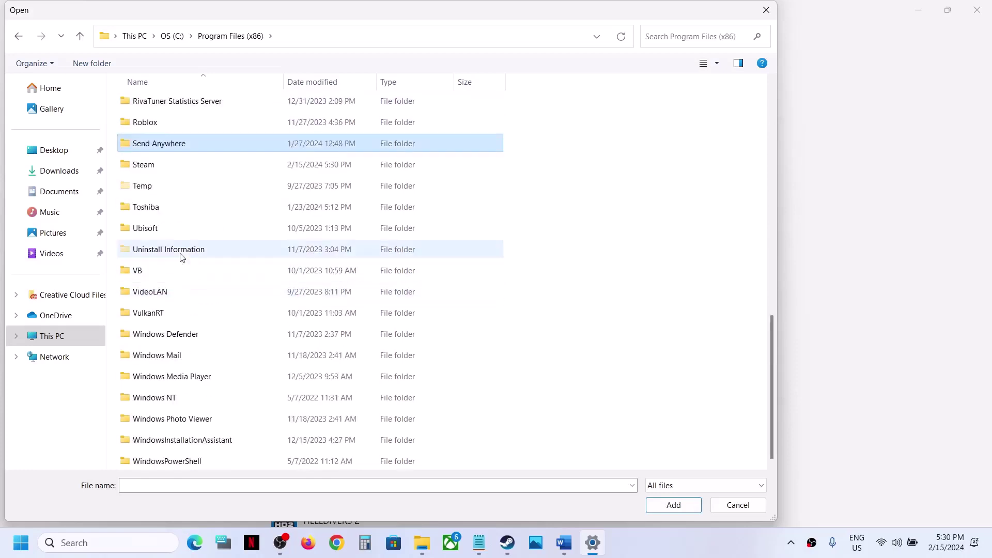
pyautogui.doubleClick(173, 165)
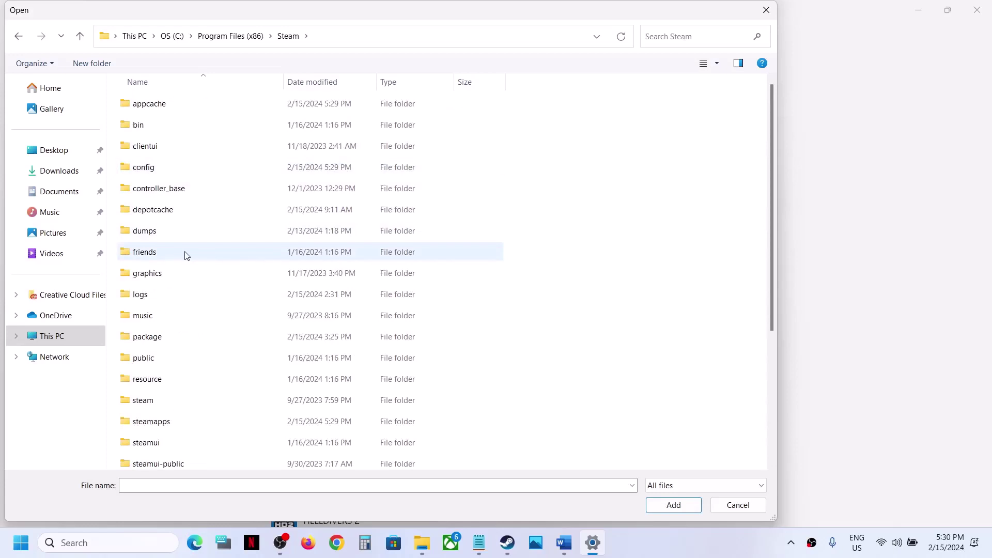
# Add the tomb123 application from steamapps\common\Tomb Raider I-III Remastered to the custom graphics app list.
pyautogui.press('s')
pyautogui.doubleClick(158, 421)
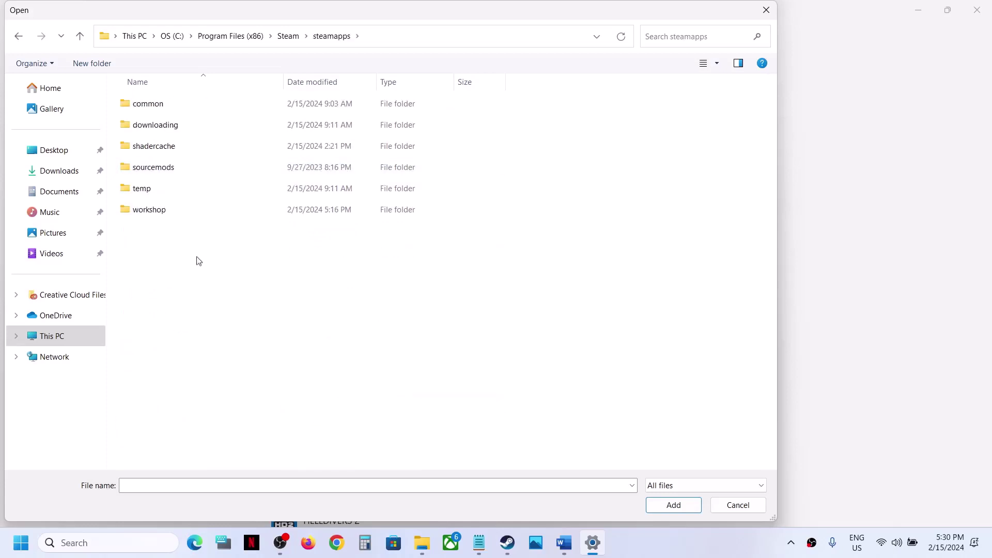
pyautogui.doubleClick(155, 107)
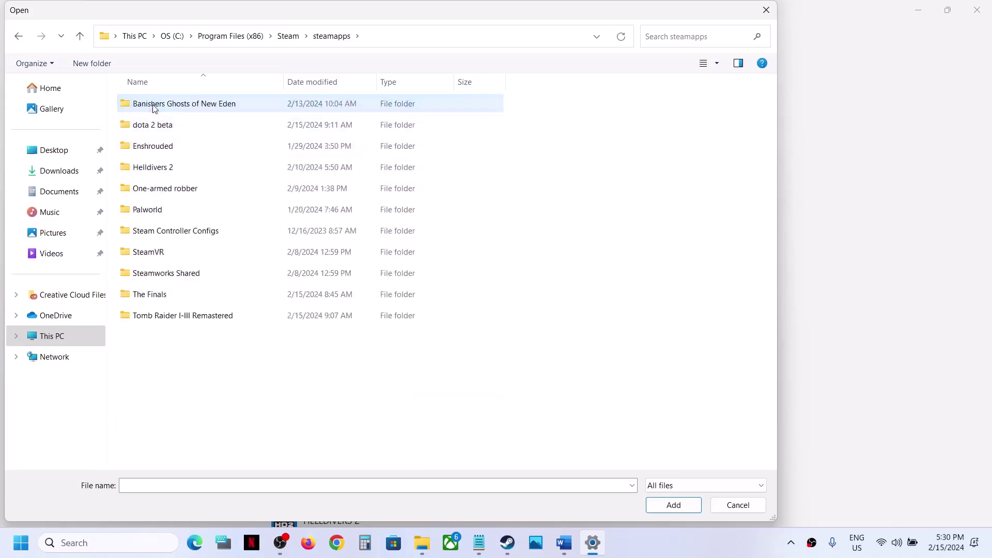
pyautogui.doubleClick(174, 318)
pyautogui.click(147, 197)
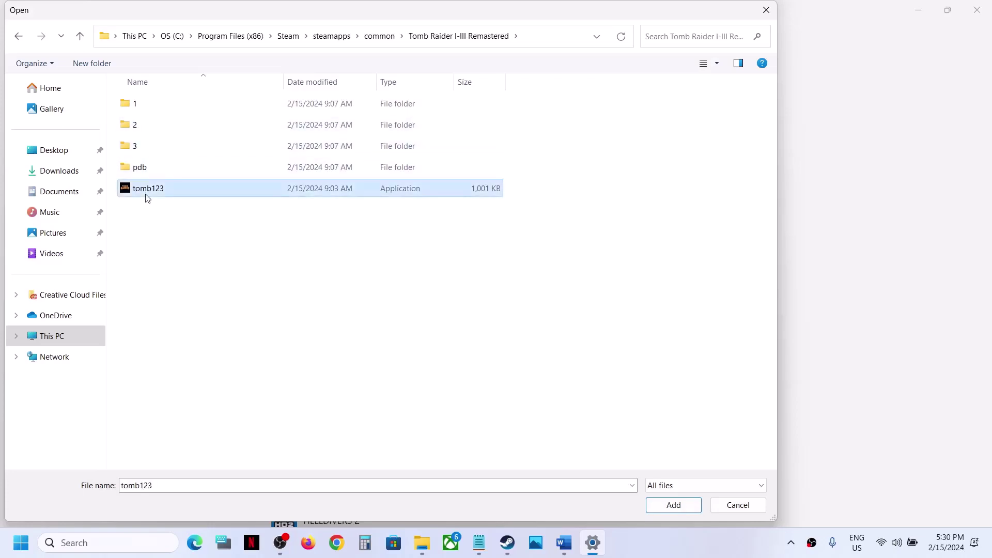
pyautogui.click(672, 505)
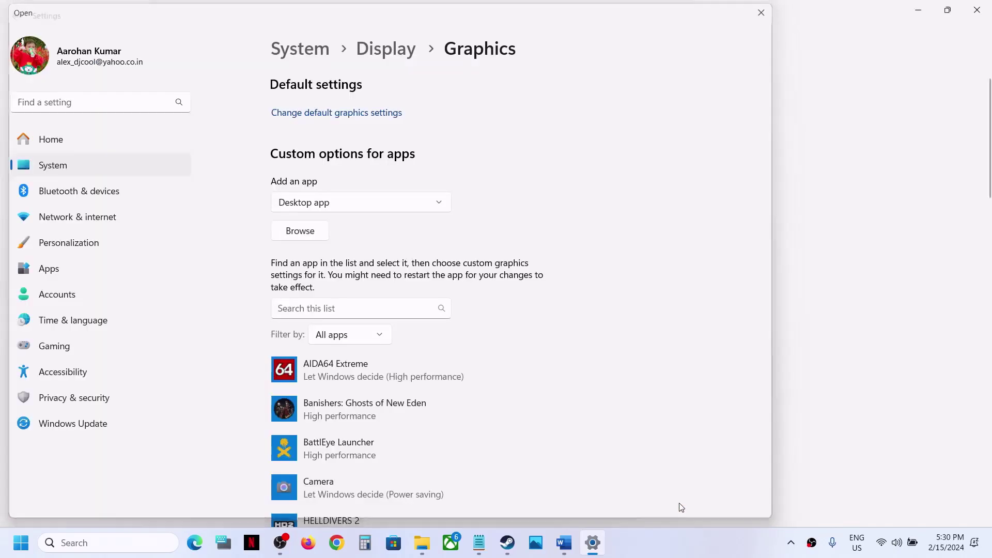
# Set tomb123's graphics preference to High performance, save it and close Settings.
pyautogui.click(468, 404)
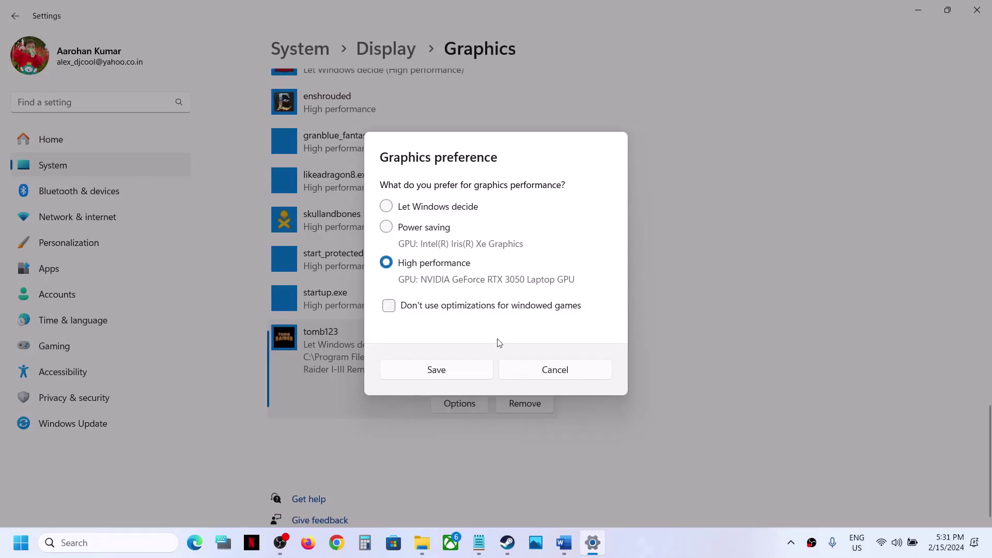
pyautogui.click(464, 372)
pyautogui.click(969, 21)
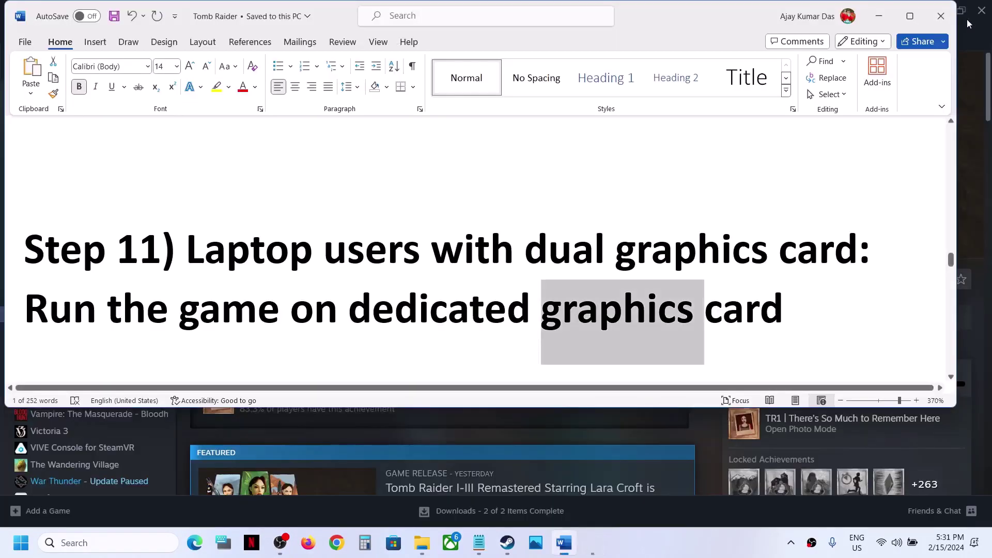
# Highlight step 12's instruction in the Word document to allow the game in the antivirus program and Windows Security.
pyautogui.scroll(-4, 530, 307)
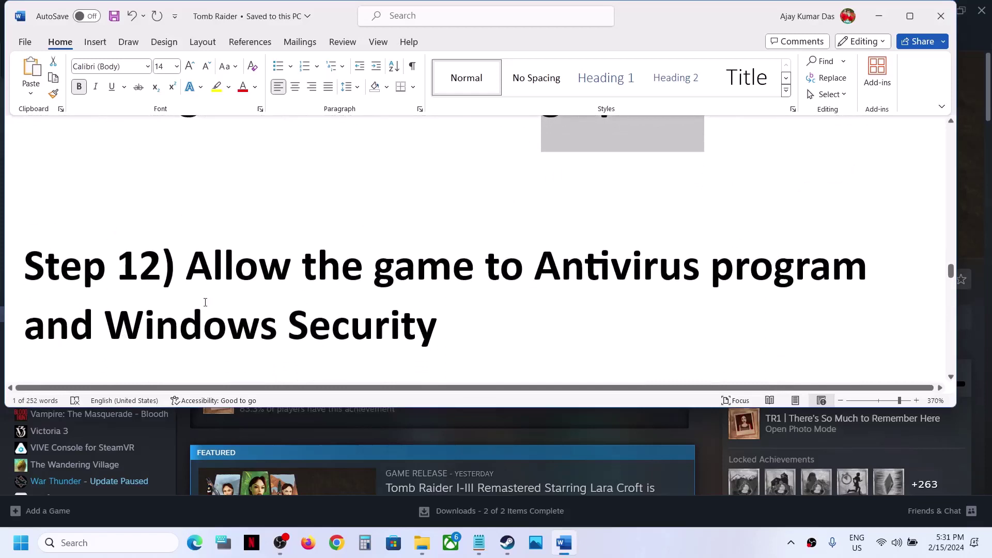
pyautogui.moveTo(191, 285); pyautogui.dragTo(864, 260)
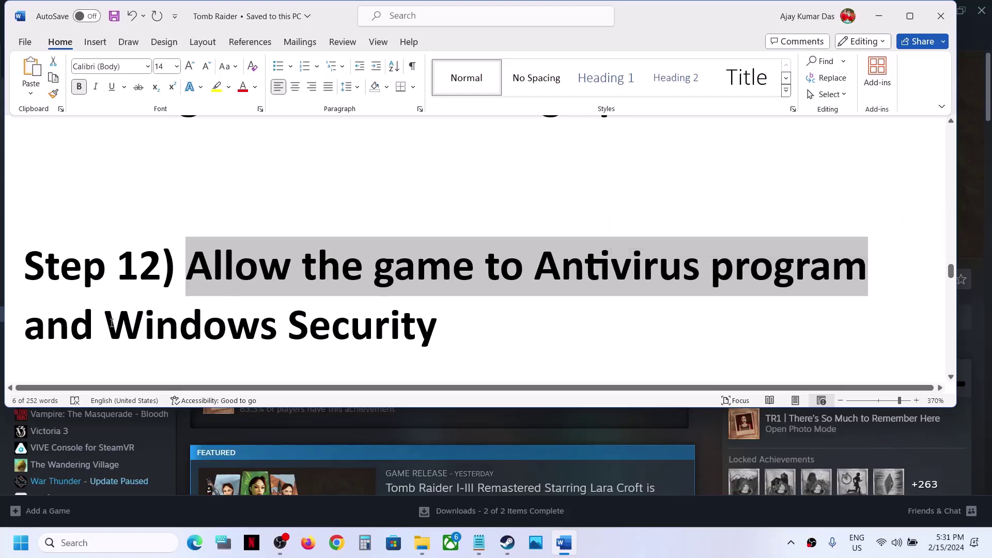
pyautogui.moveTo(111, 323); pyautogui.dragTo(538, 331)
# Open Windows Security's ransomware protection from Windows Settings and go to the apps allowed through Controlled folder access.
pyautogui.press('super+i')
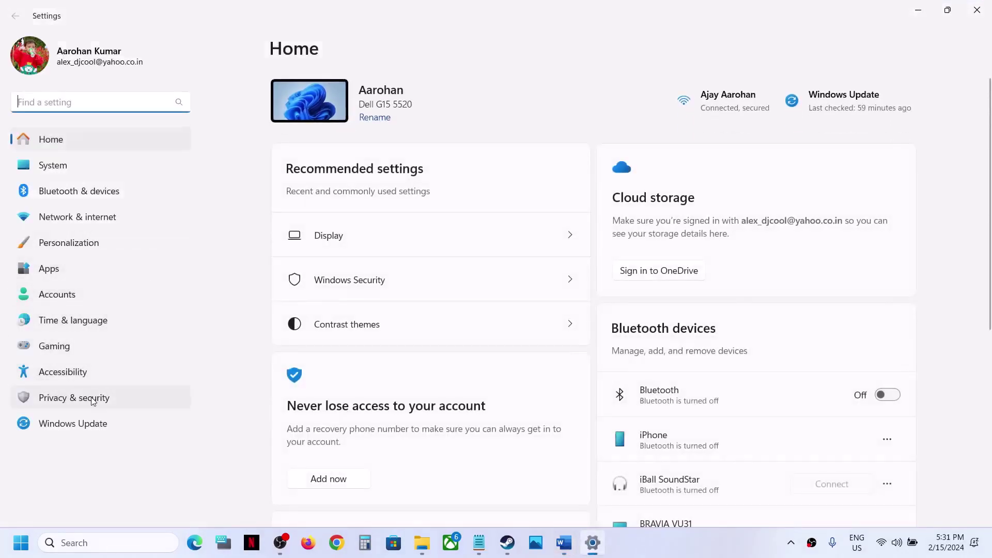
pyautogui.click(111, 401)
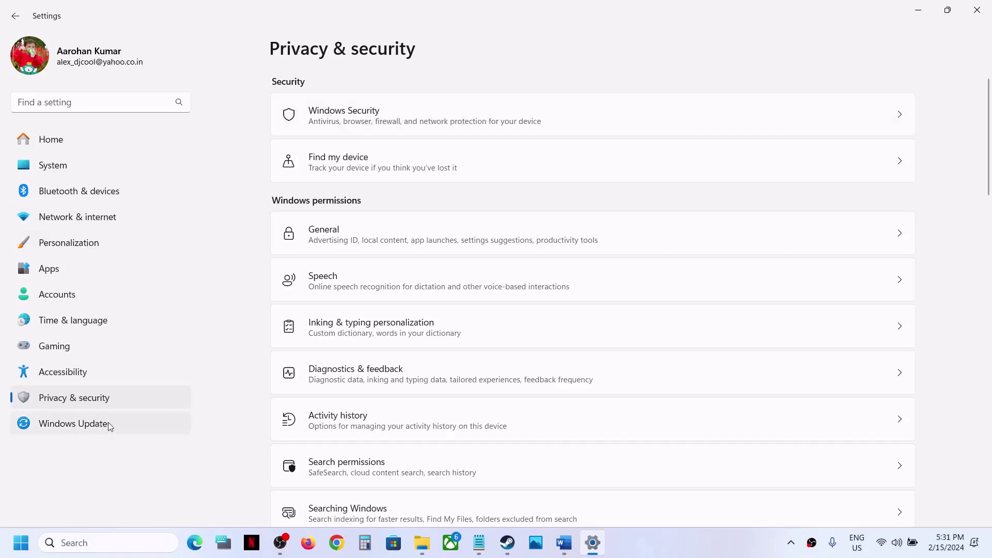
pyautogui.click(360, 128)
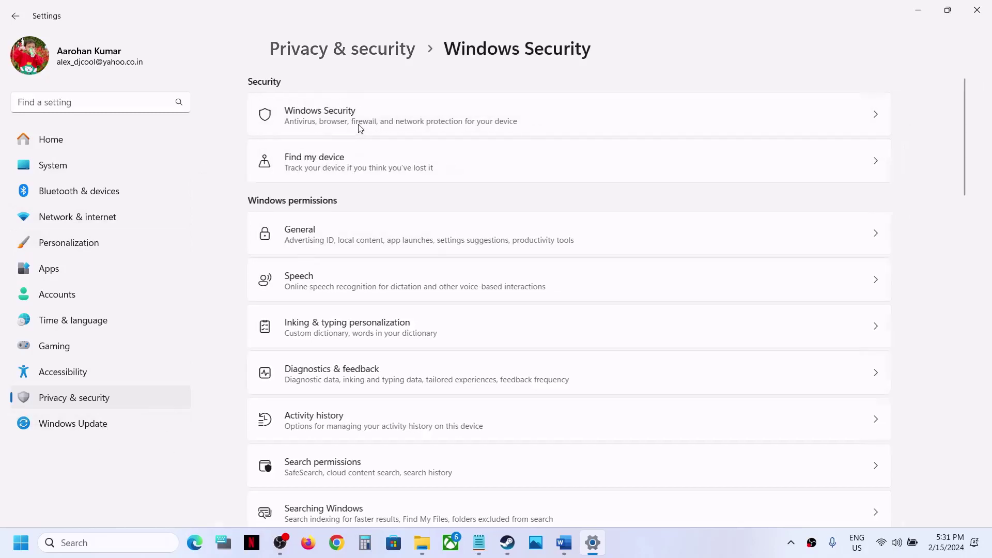
pyautogui.click(331, 198)
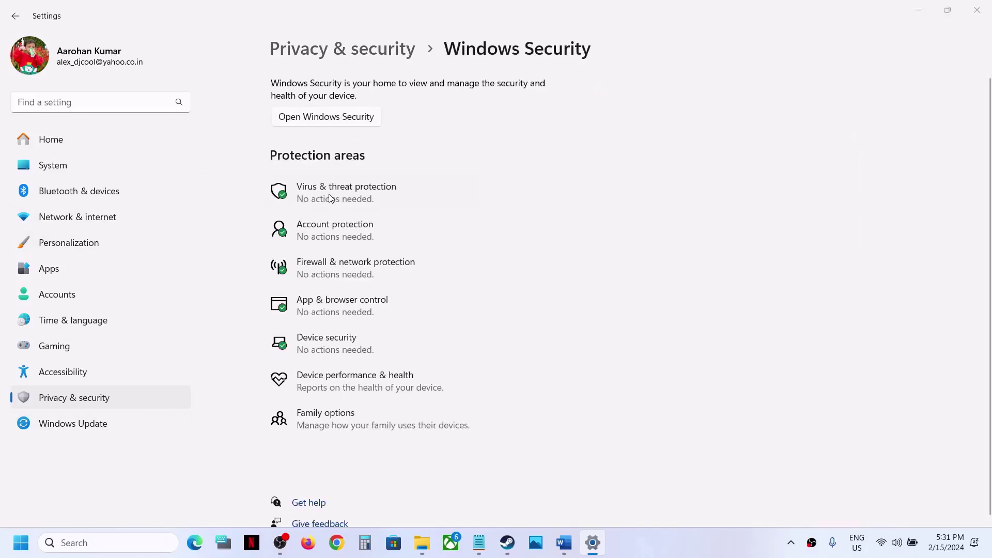
pyautogui.scroll(-2, 463, 273)
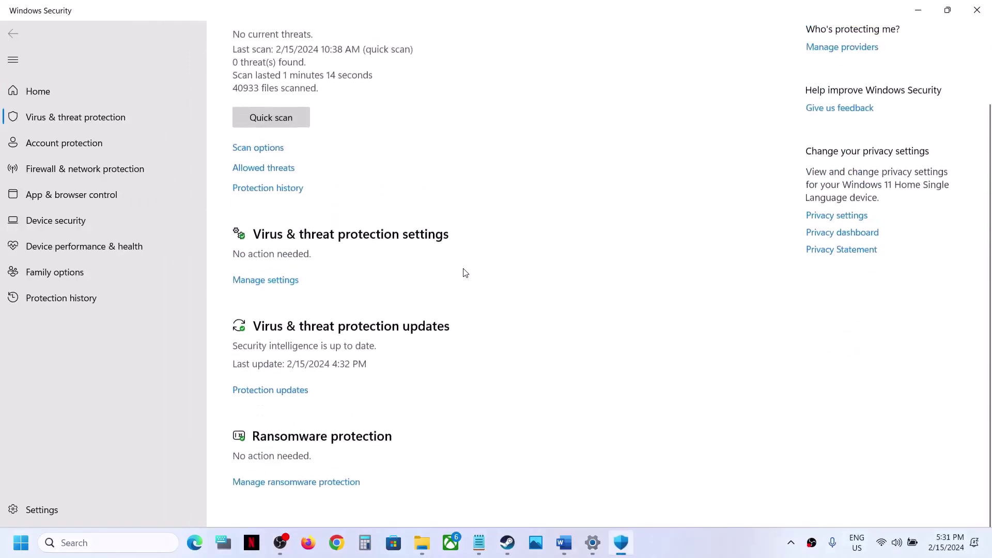
pyautogui.click(314, 488)
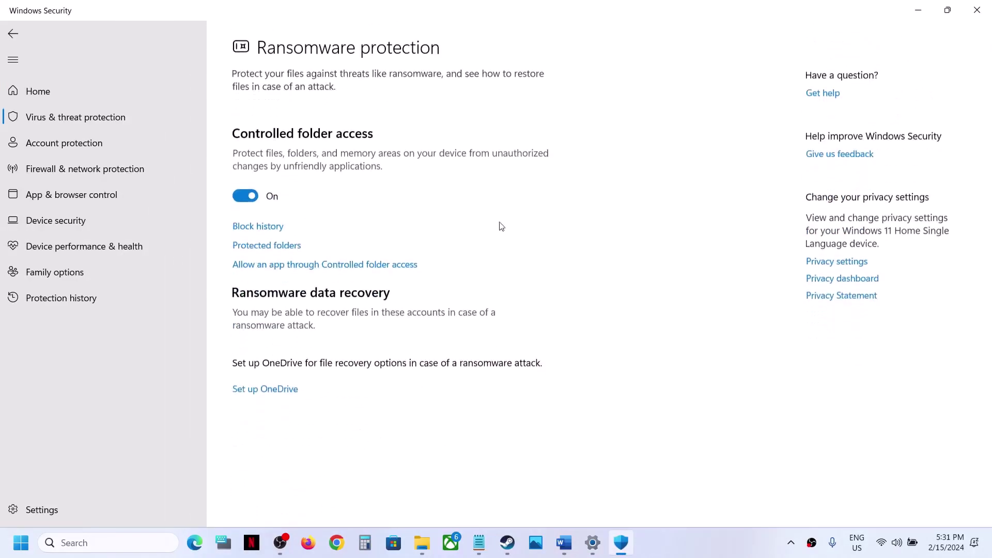
pyautogui.click(337, 265)
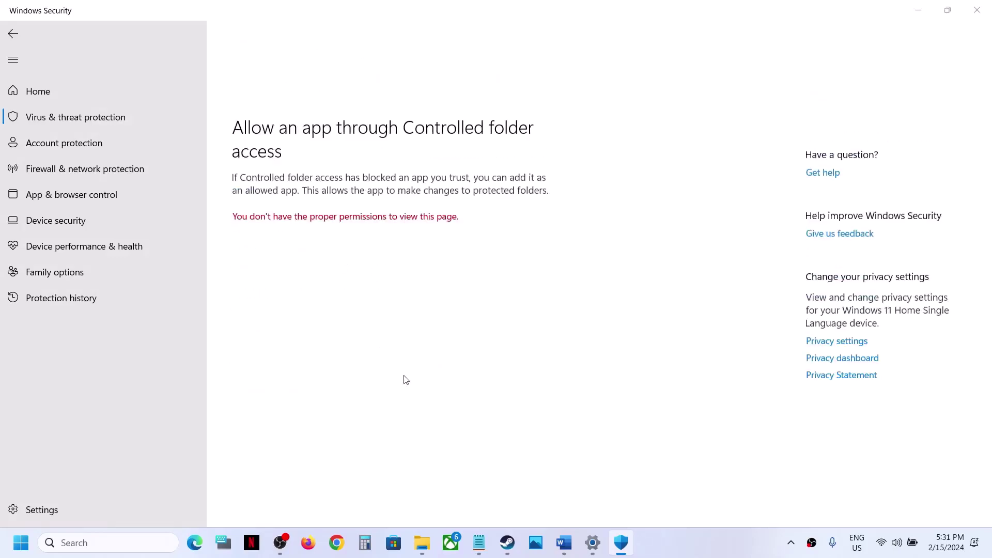
# Start adding an allowed app by browsing all apps and open C:\Program Files (x86)\Steam.
pyautogui.click(278, 154)
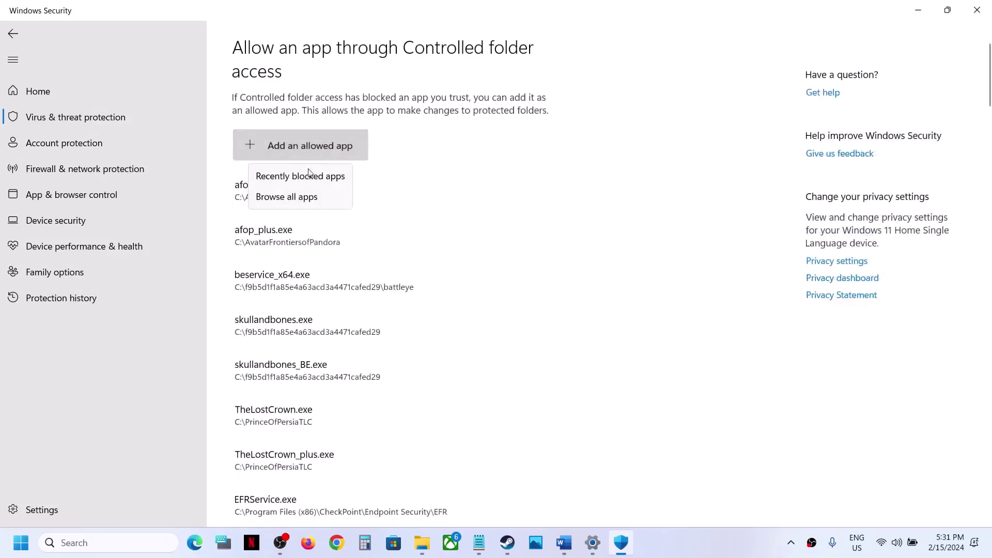
pyautogui.click(301, 196)
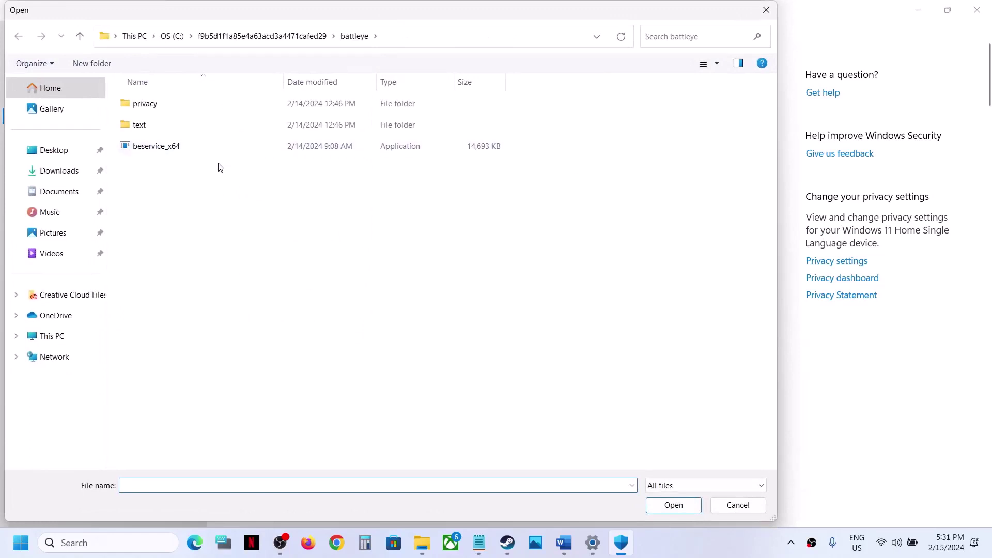
pyautogui.click(68, 325)
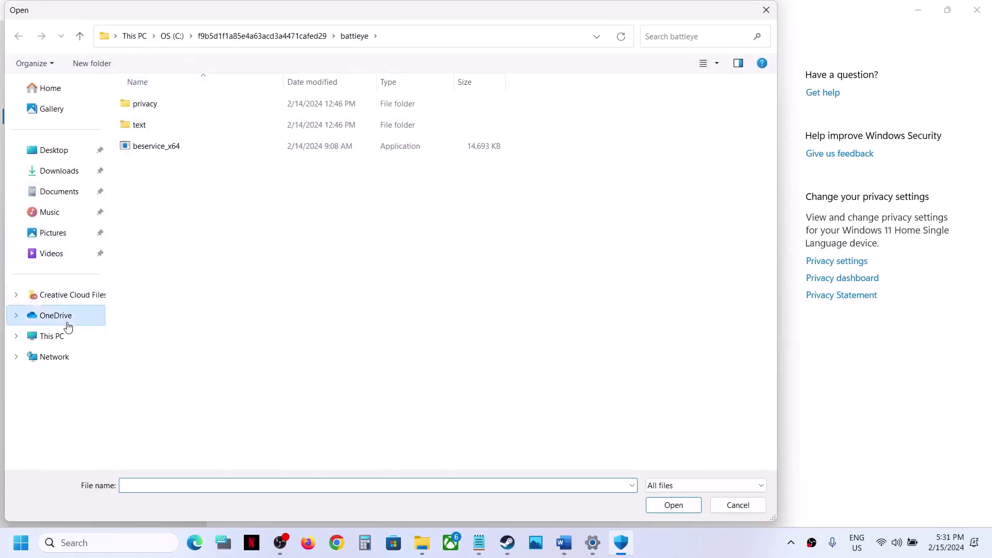
pyautogui.click(66, 337)
pyautogui.doubleClick(200, 120)
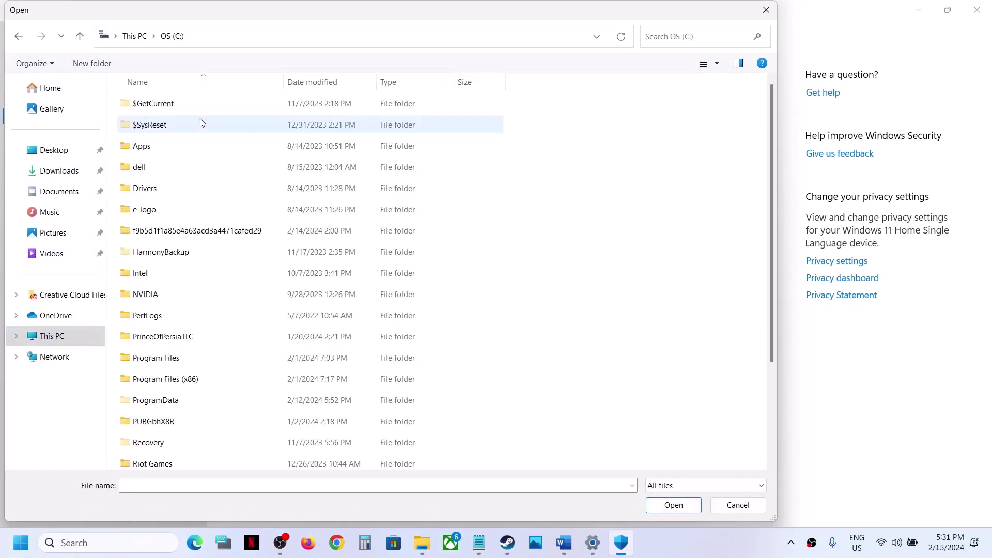
pyautogui.scroll(-2, 191, 356)
pyautogui.click(187, 252)
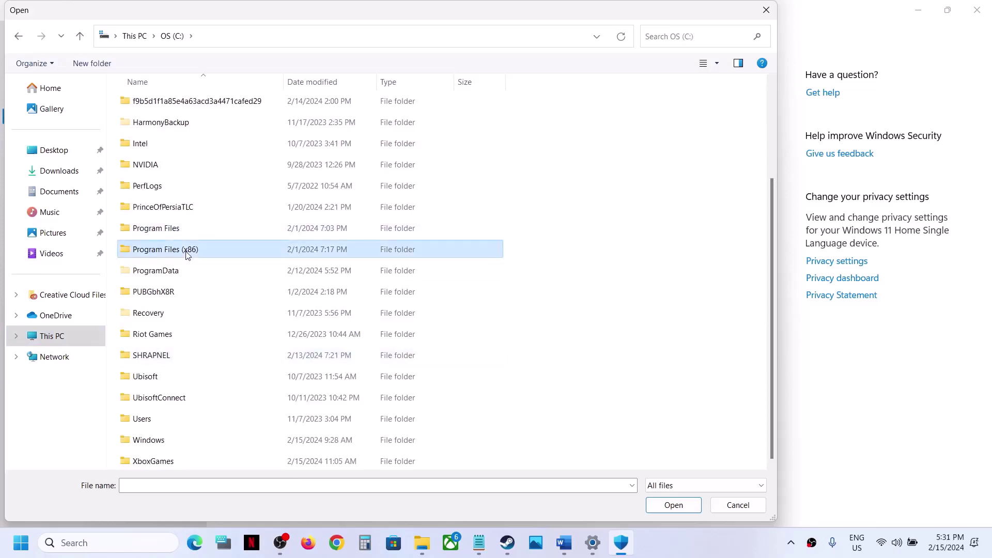
pyautogui.doubleClick(187, 252)
pyautogui.scroll(-5, 184, 268)
pyautogui.click(149, 292)
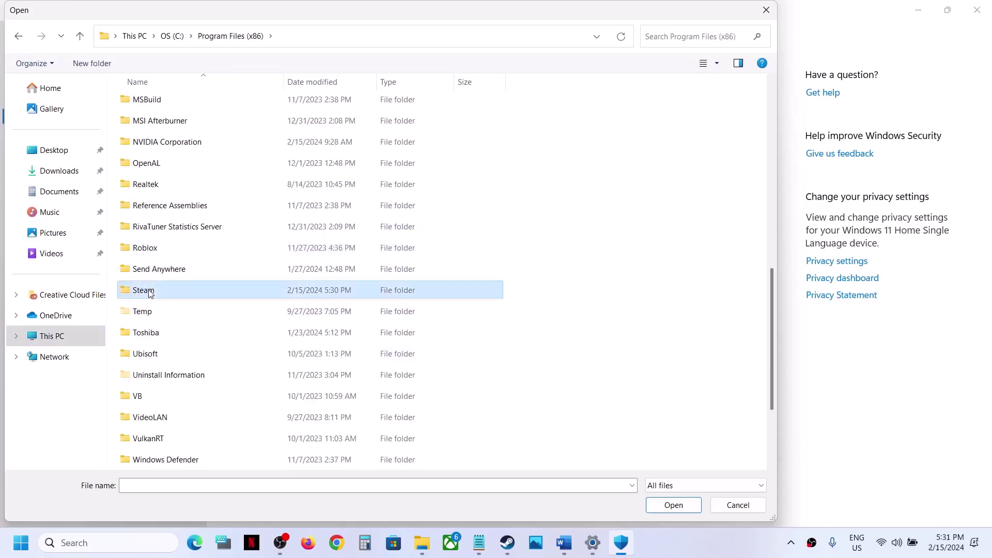
pyautogui.doubleClick(150, 292)
# Allow tomb123 from steamapps\common\Tomb Raider I-III Remastered through Controlled folder access.
pyautogui.click(168, 424)
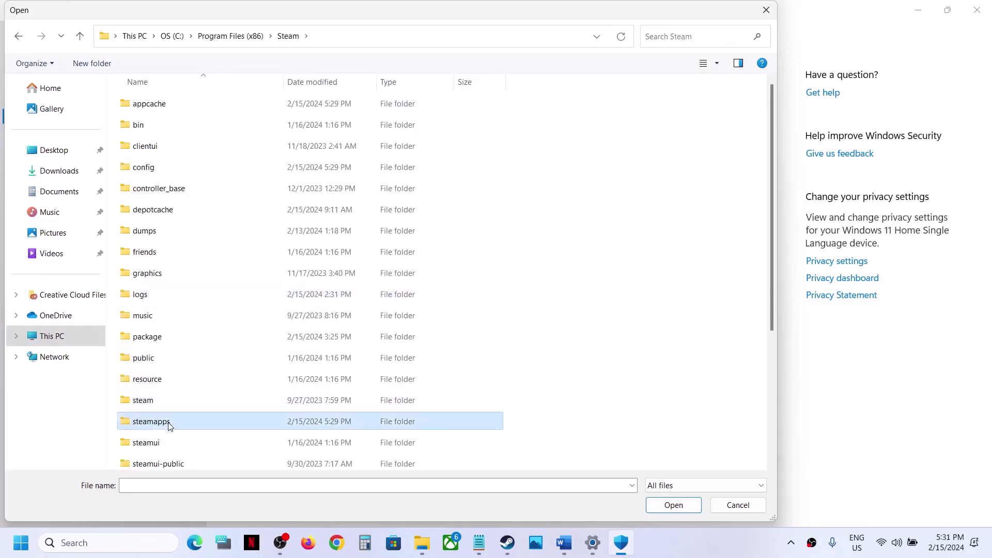
pyautogui.doubleClick(168, 424)
pyautogui.doubleClick(171, 104)
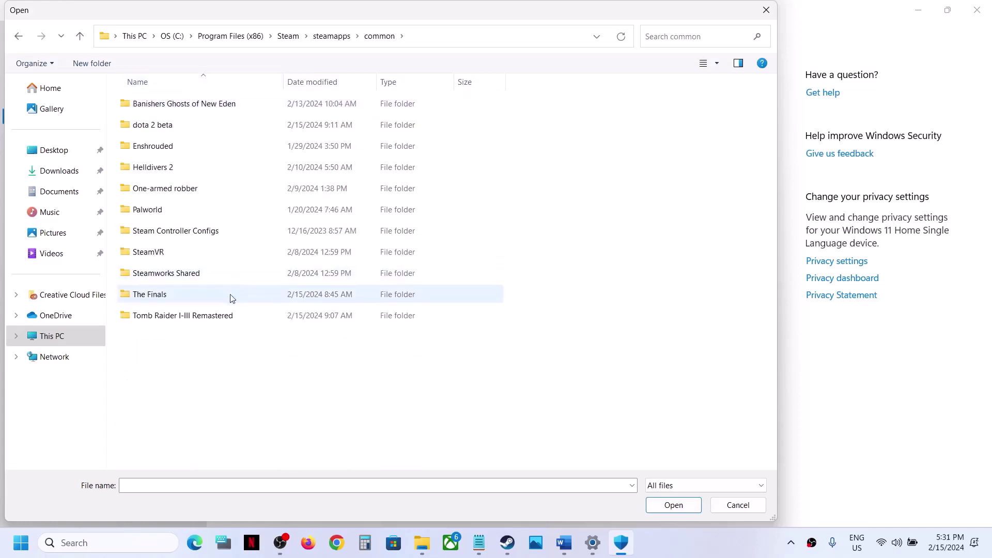
pyautogui.doubleClick(217, 317)
pyautogui.click(171, 189)
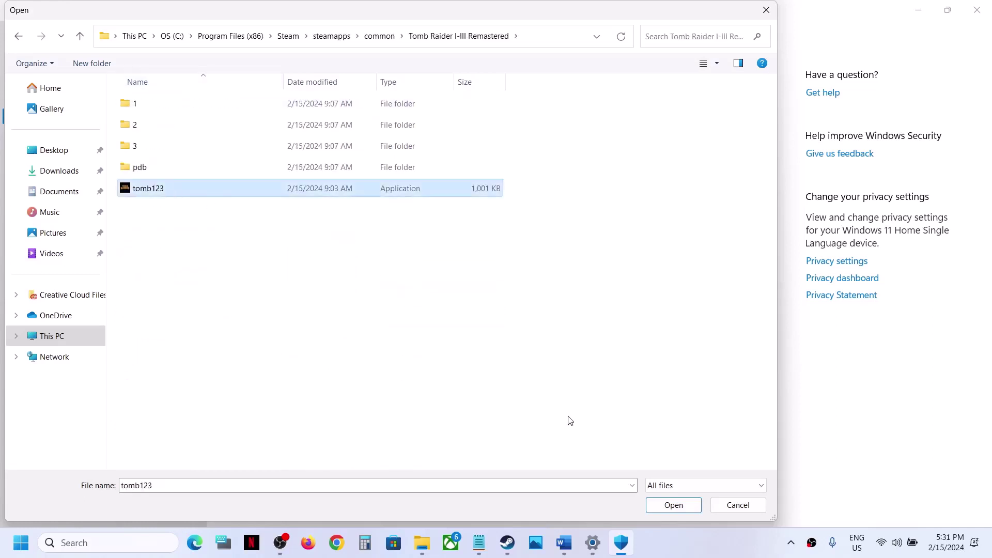
pyautogui.click(656, 507)
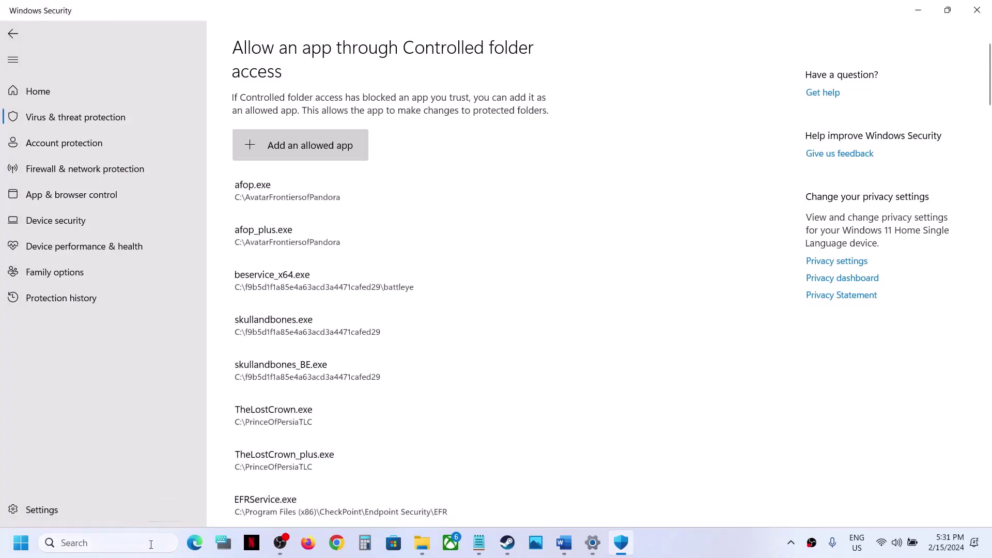
# Search Windows for Control Panel and open it.
pyautogui.click(127, 549)
pyautogui.write('cont')
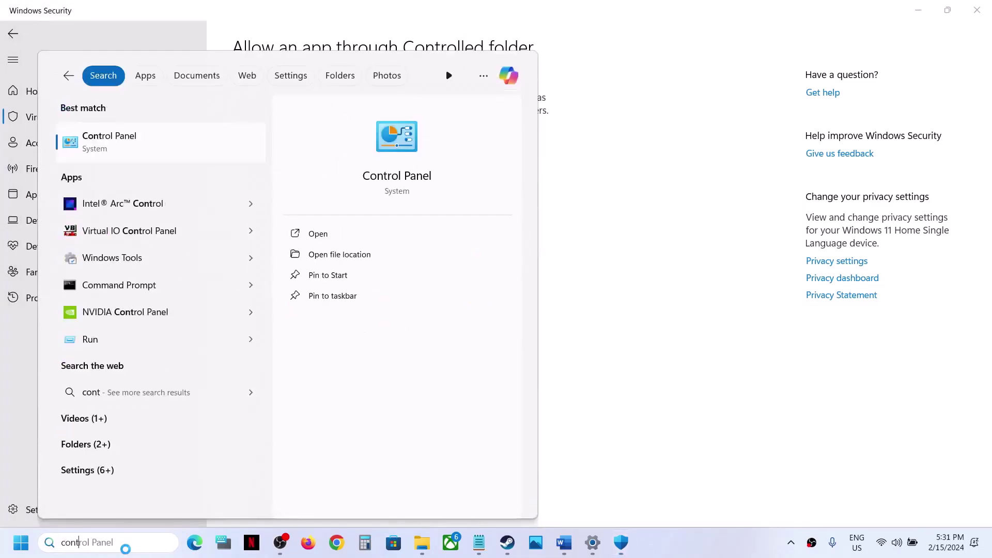
pyautogui.write('rol panel')
pyautogui.press('Return')
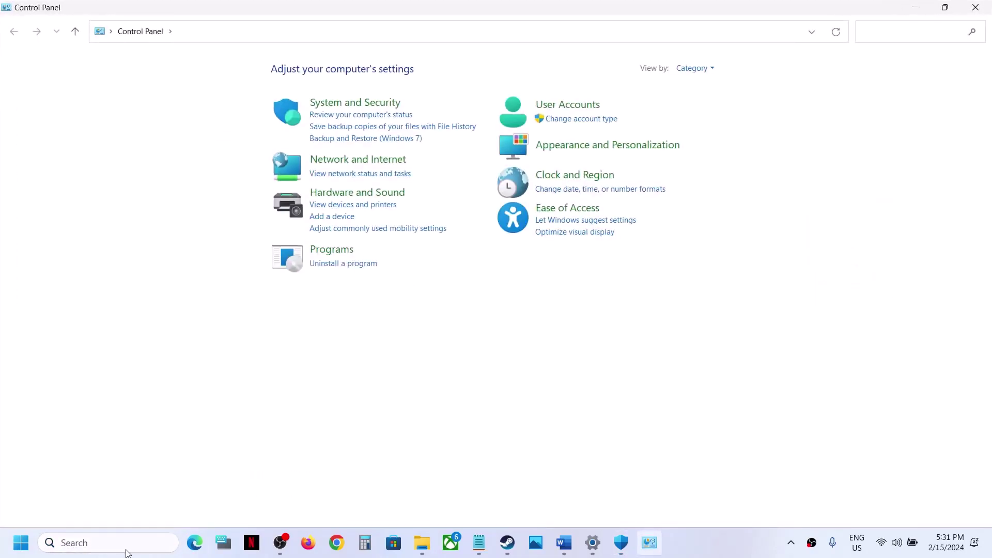
# Open Windows Defender Firewall's allowed apps under System and Security, enable changes and start browsing for another app to allow.
pyautogui.click(370, 102)
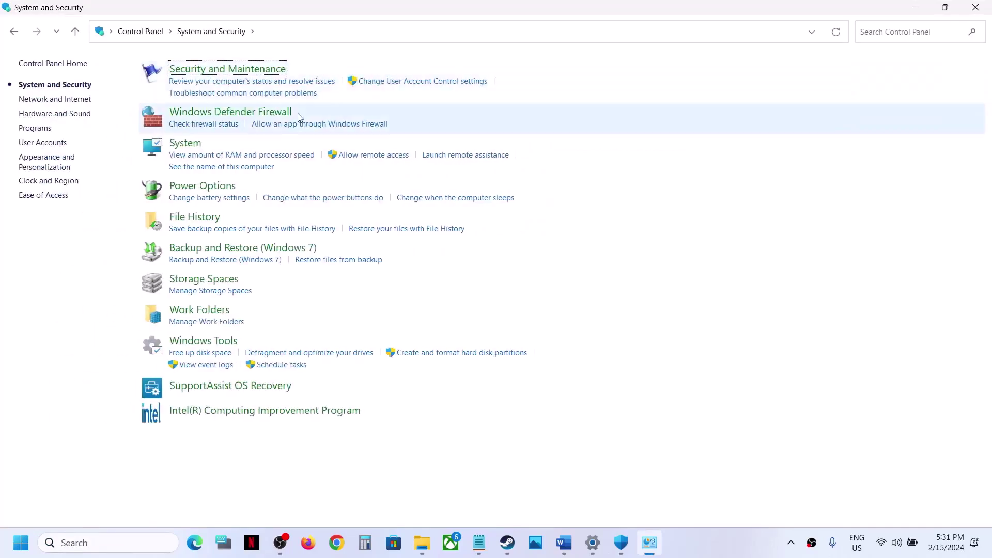
pyautogui.click(249, 113)
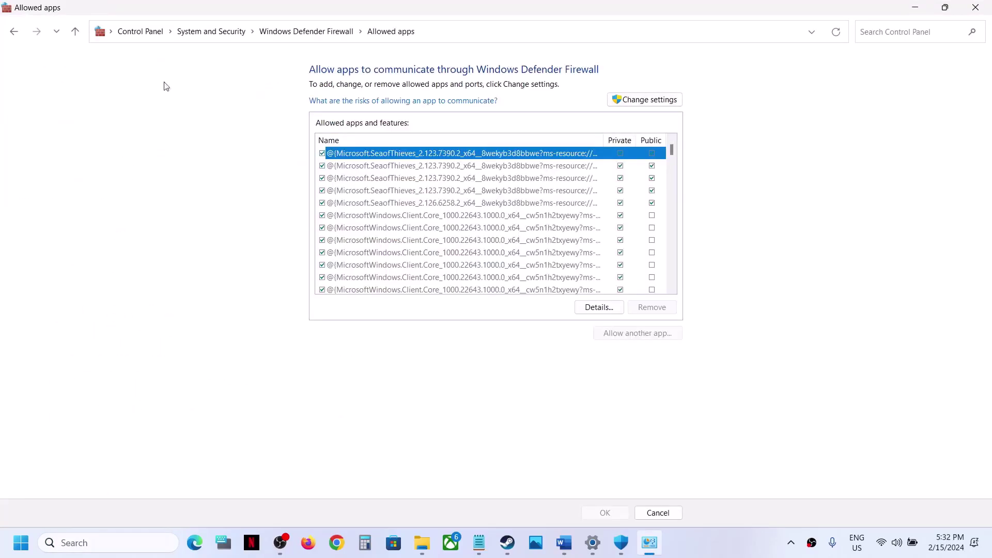
pyautogui.click(643, 99)
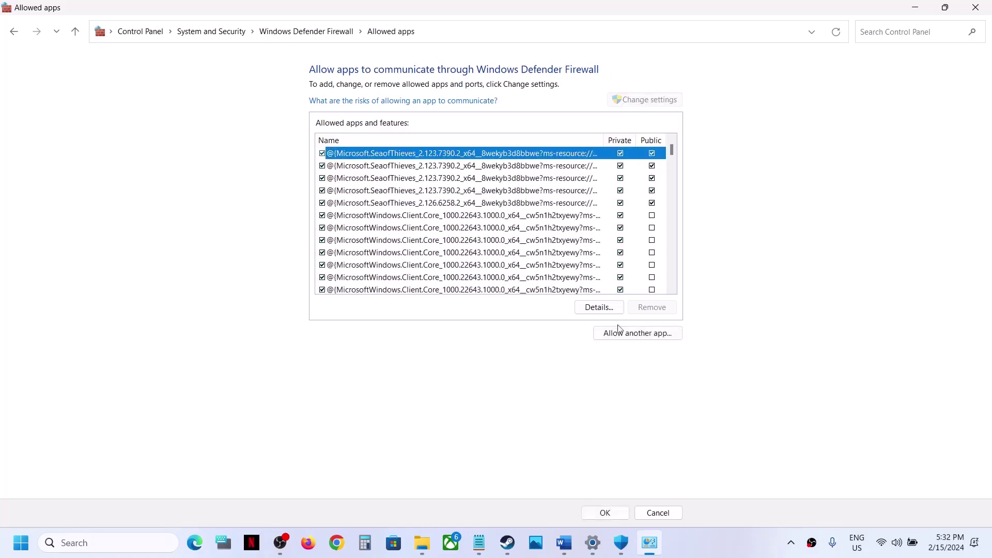
pyautogui.click(619, 333)
pyautogui.click(582, 331)
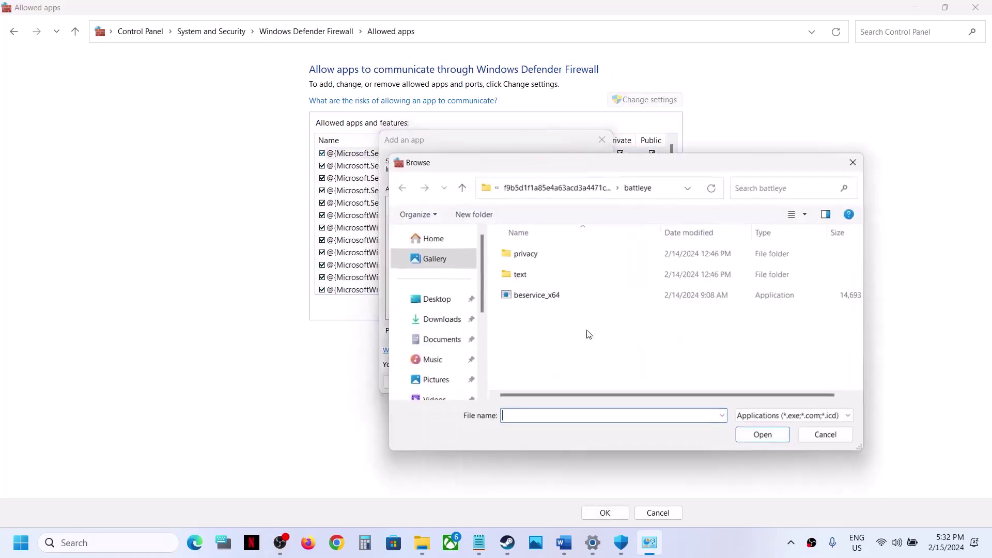
# Browse to C:\Program Files (x86)\Steam in the file chooser for the app to allow.
pyautogui.scroll(-3, 441, 373)
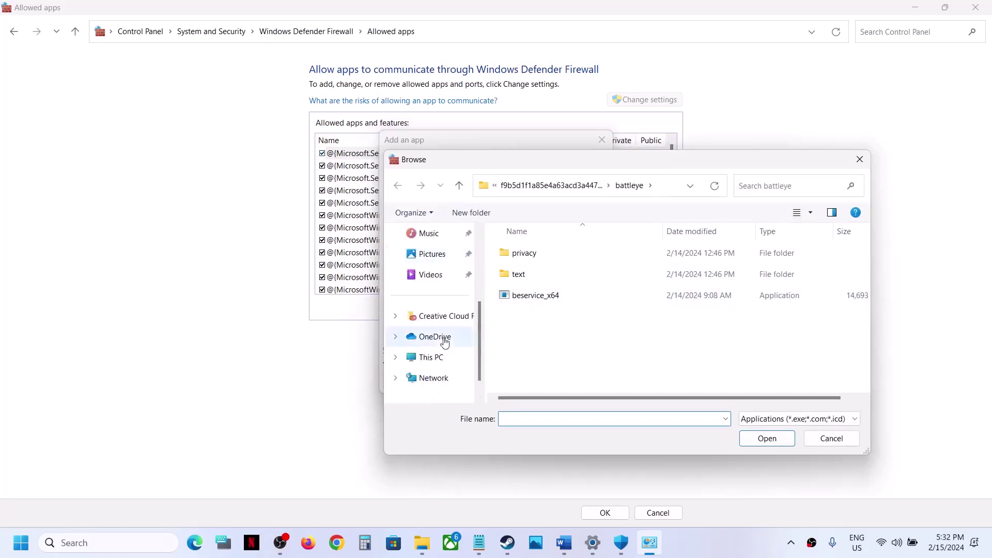
pyautogui.click(431, 357)
pyautogui.doubleClick(567, 265)
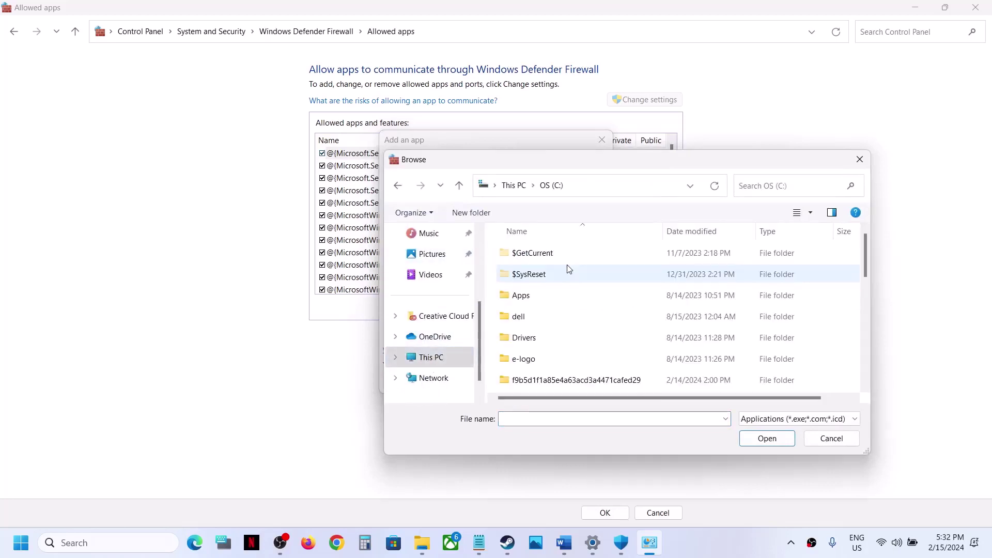
pyautogui.scroll(-2, 548, 336)
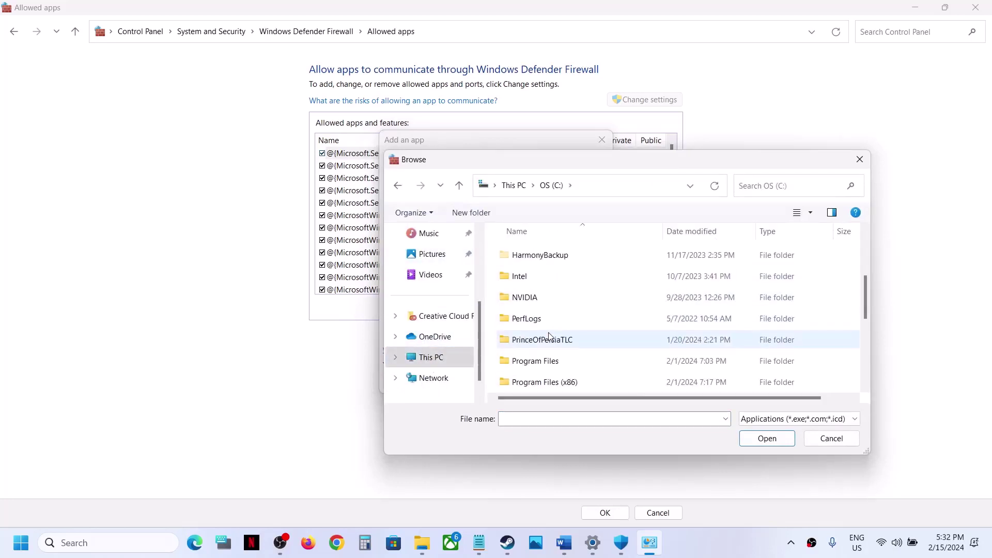
pyautogui.doubleClick(548, 385)
pyautogui.scroll(-5, 541, 339)
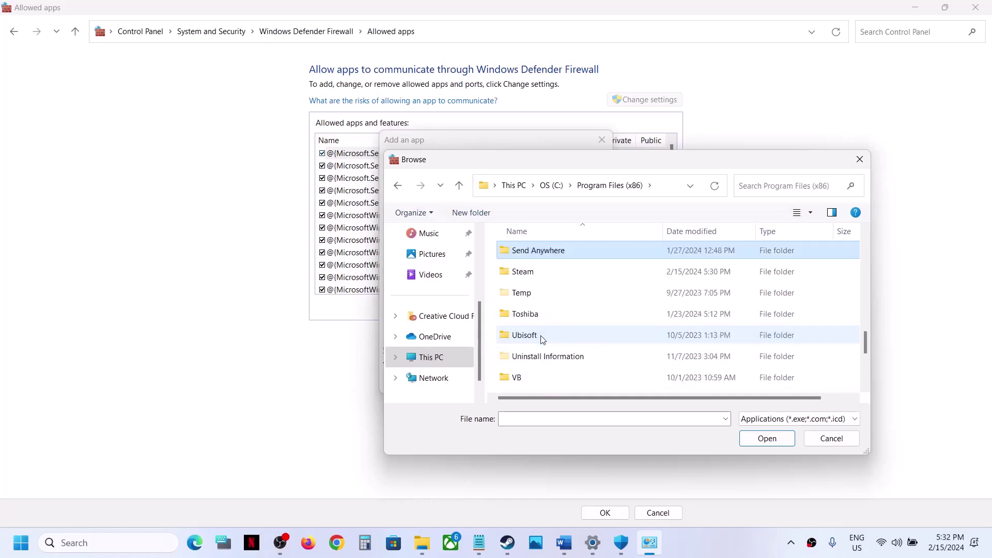
pyautogui.doubleClick(538, 270)
# Open the steamapps\common\Tomb Raider I-III Remastered folder inside the Steam folder.
pyautogui.click(540, 283)
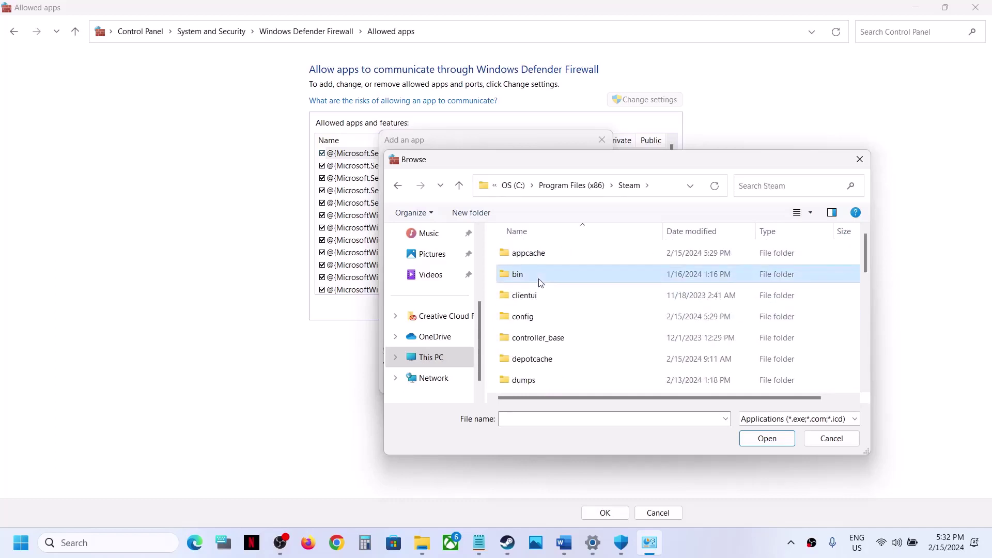
pyautogui.scroll(-5, 539, 282)
pyautogui.doubleClick(543, 272)
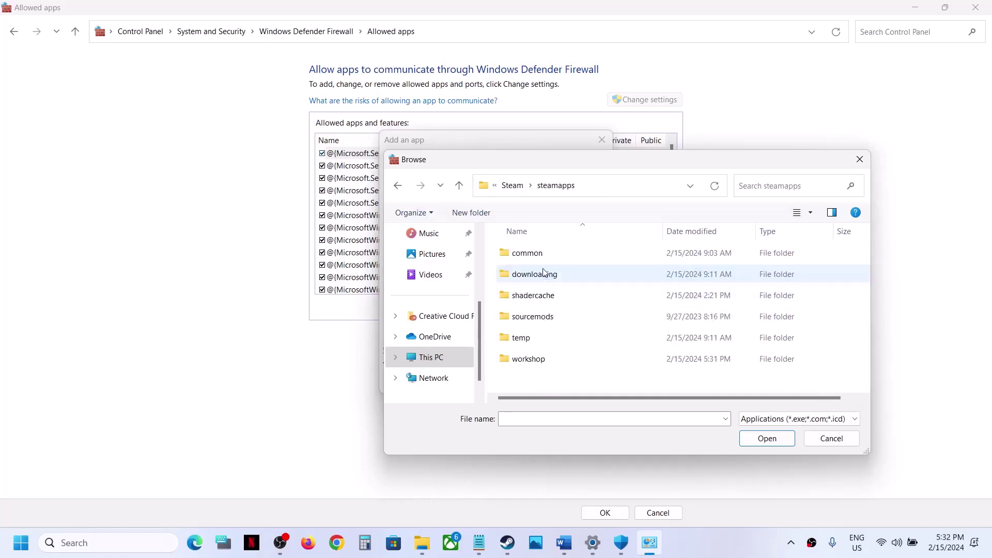
pyautogui.doubleClick(526, 254)
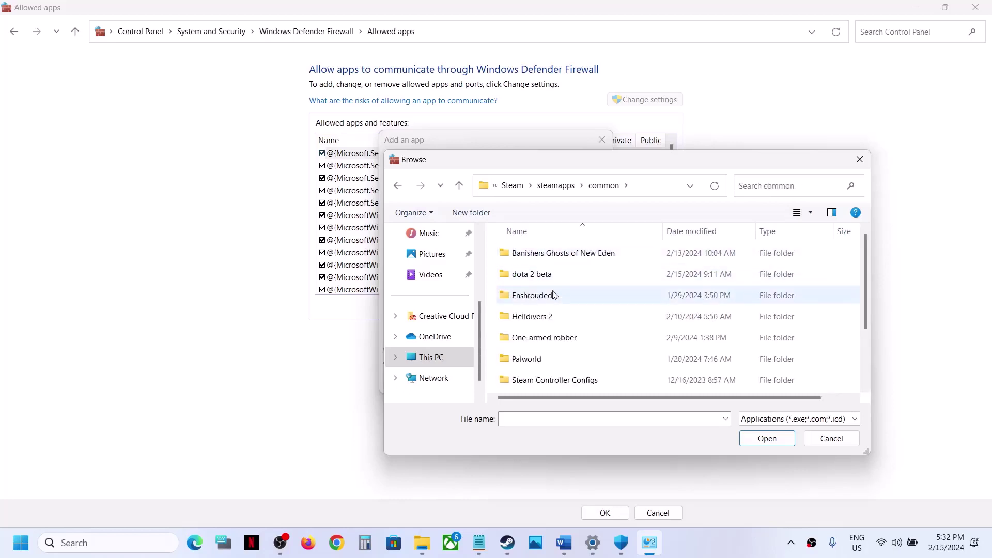
pyautogui.scroll(-3, 553, 295)
pyautogui.doubleClick(546, 389)
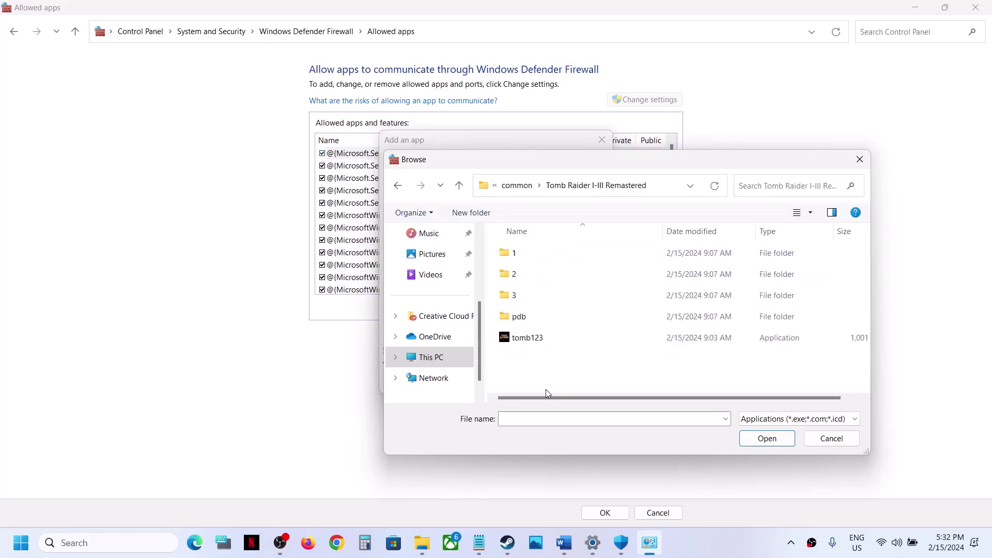
# Try to add tomb123 to the apps allowed through Windows Defender Firewall, and leave the Add an app dialog.
pyautogui.click(531, 346)
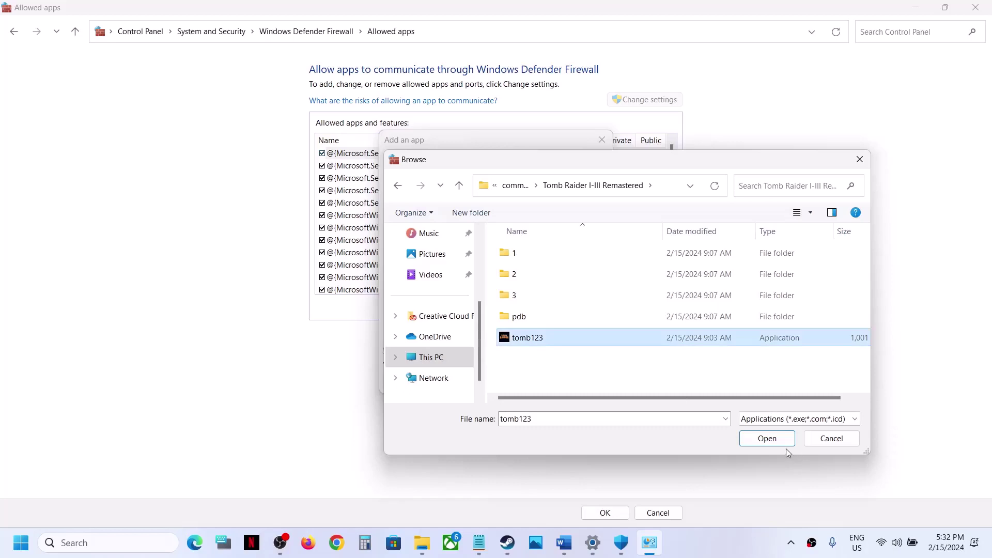
pyautogui.click(775, 439)
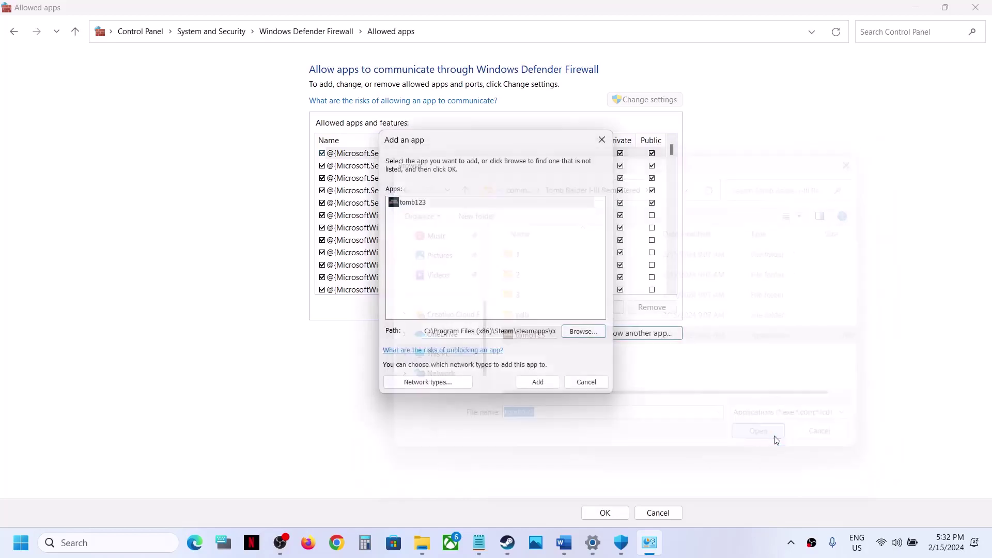
pyautogui.click(538, 385)
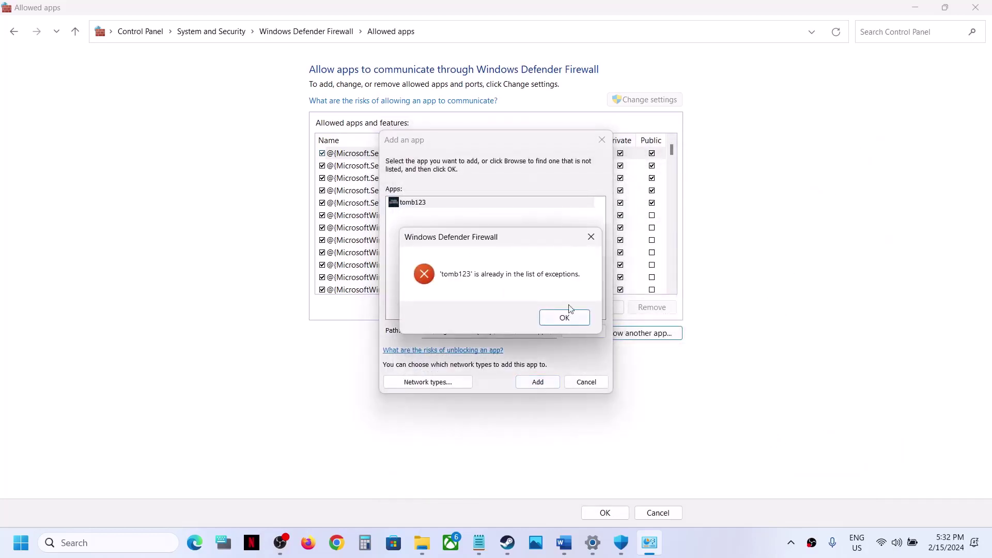
pyautogui.click(554, 319)
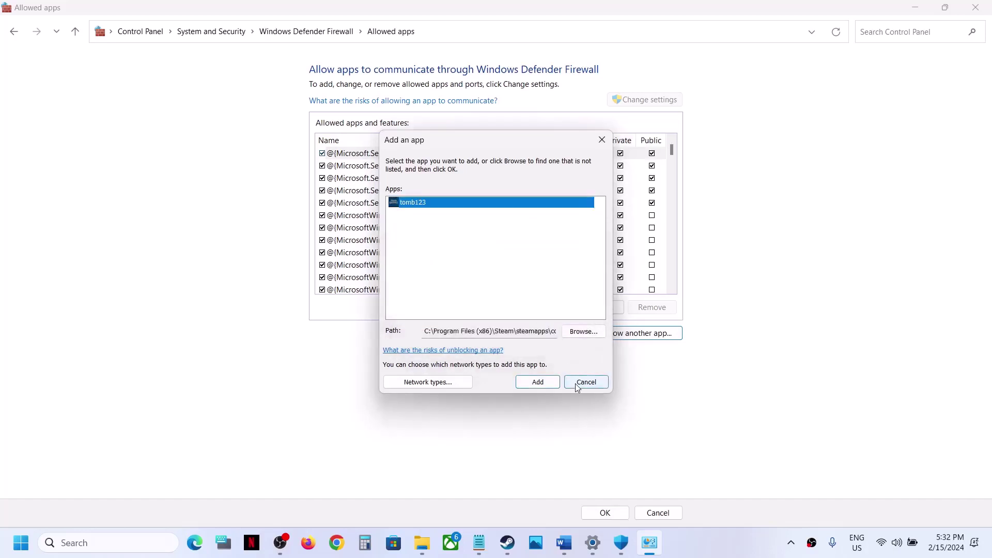
pyautogui.click(580, 383)
# Jump to the entries starting with T in the allowed apps list and confirm the firewall's allowed apps.
pyautogui.click(495, 265)
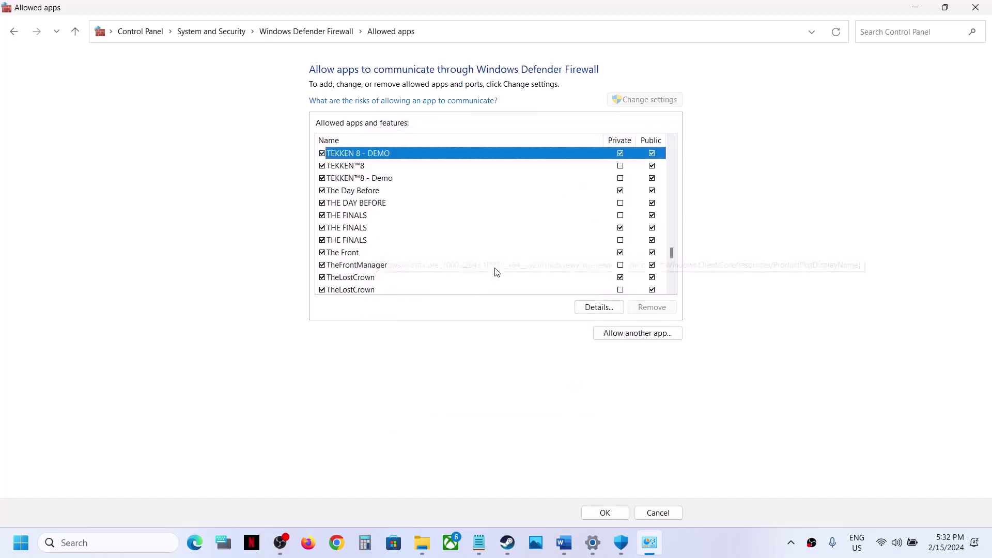
pyautogui.press('t')
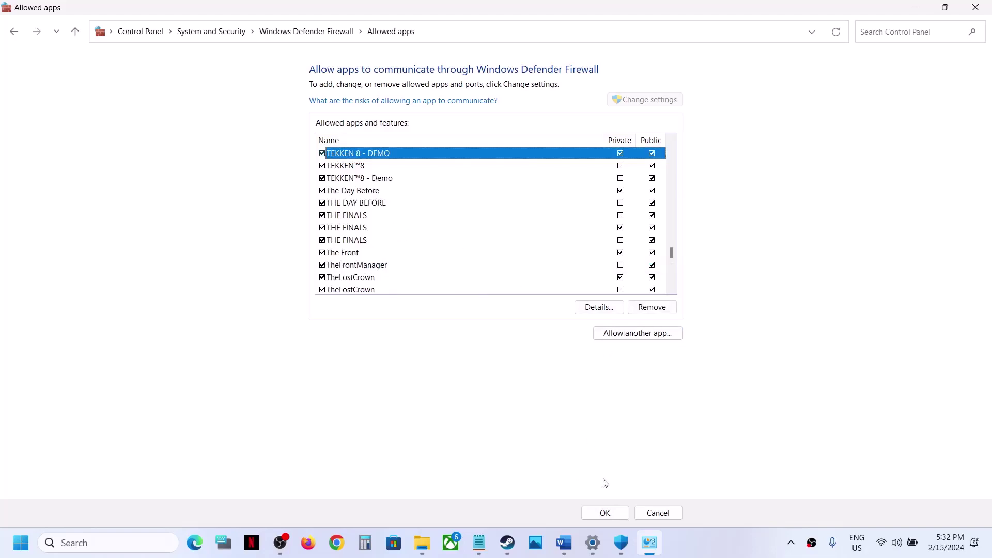
pyautogui.click(604, 513)
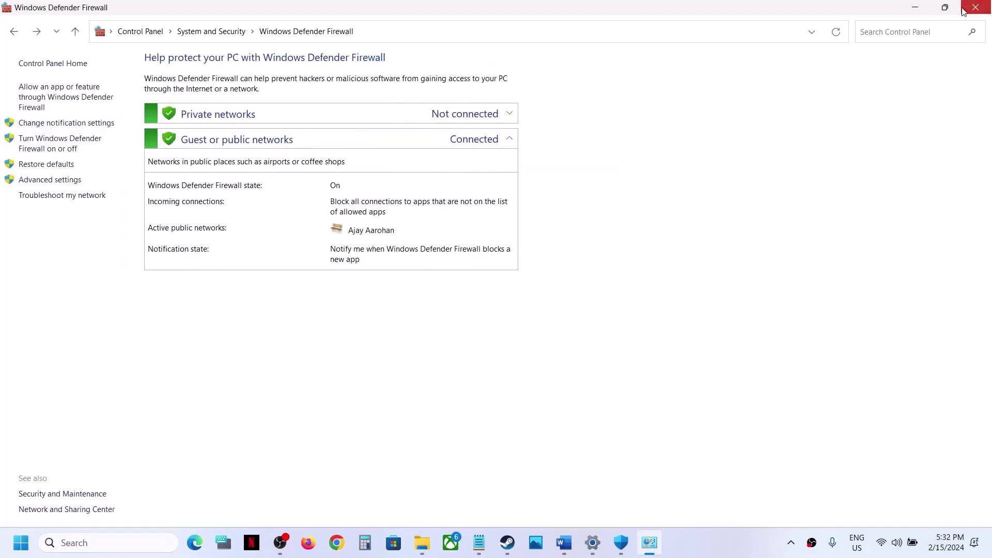
# Close the Control Panel, Windows Security and Settings windows, and highlight "Verify the game files" under Step 13 in the Word document.
pyautogui.click(975, 7)
pyautogui.click(978, 8)
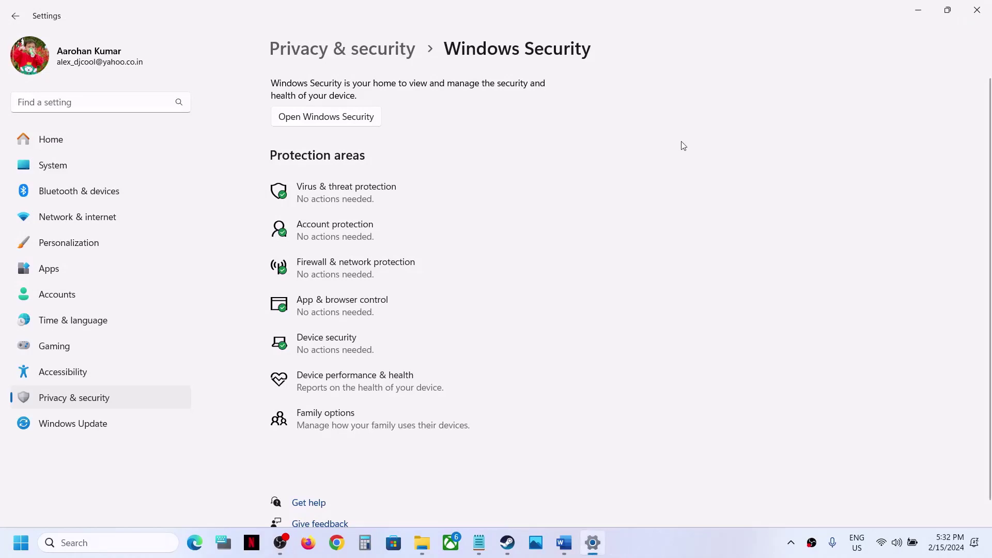
pyautogui.click(977, 10)
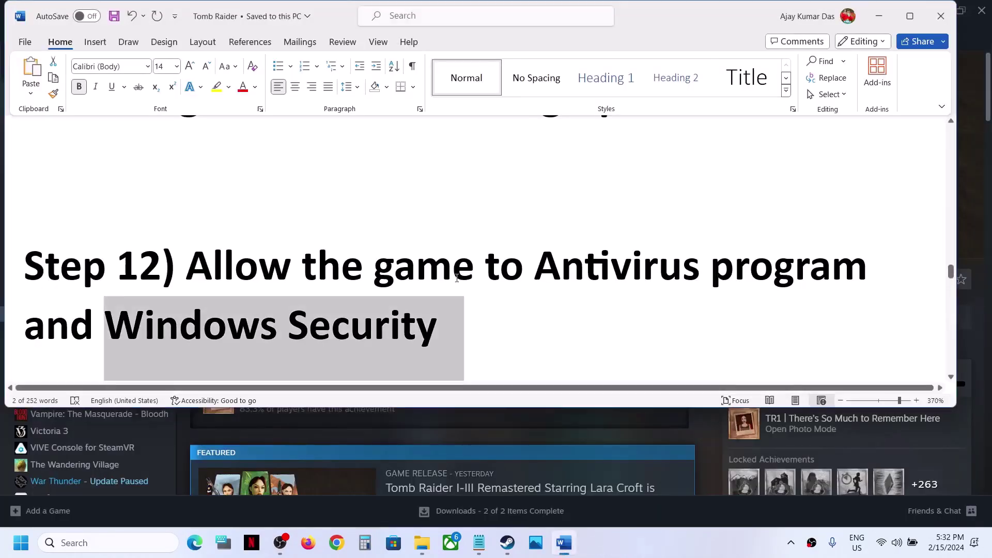
pyautogui.scroll(-3, 455, 279)
pyautogui.moveTo(235, 306); pyautogui.dragTo(593, 321)
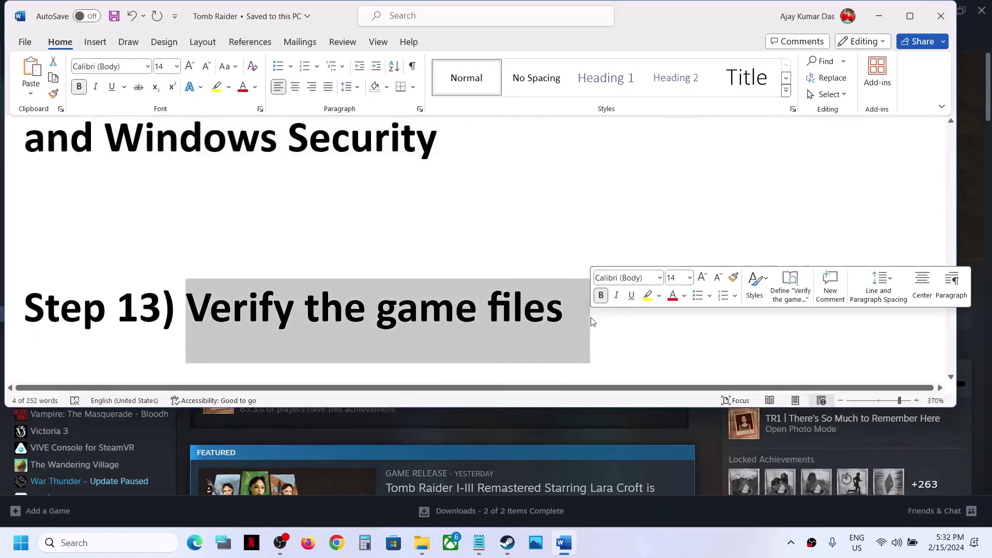
# Switch to Steam and view the file verification option in Tomb Raider I-III Remastered's Installed Files properties, then close the properties.
pyautogui.hotkey('alt', 'Tab')
pyautogui.rightClick(139, 314)
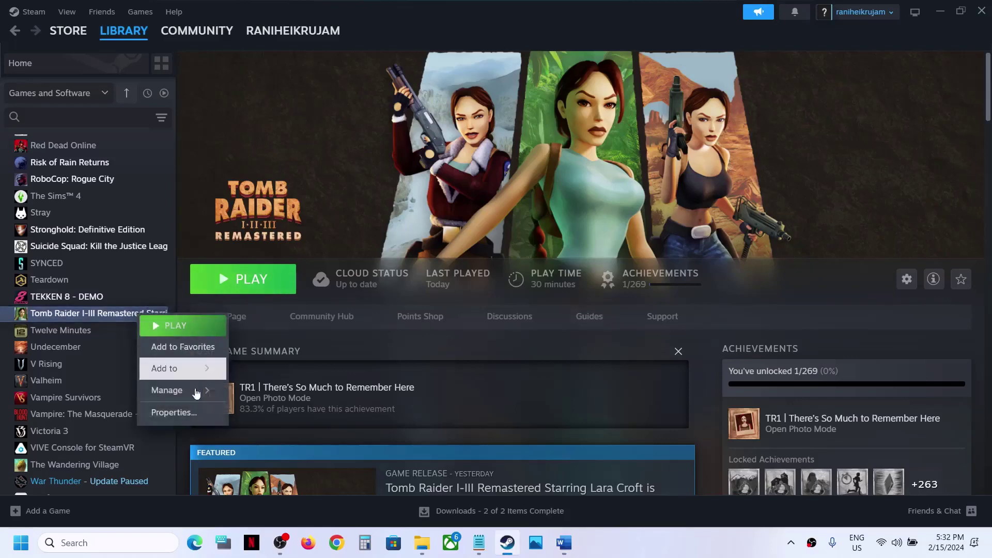
pyautogui.click(170, 413)
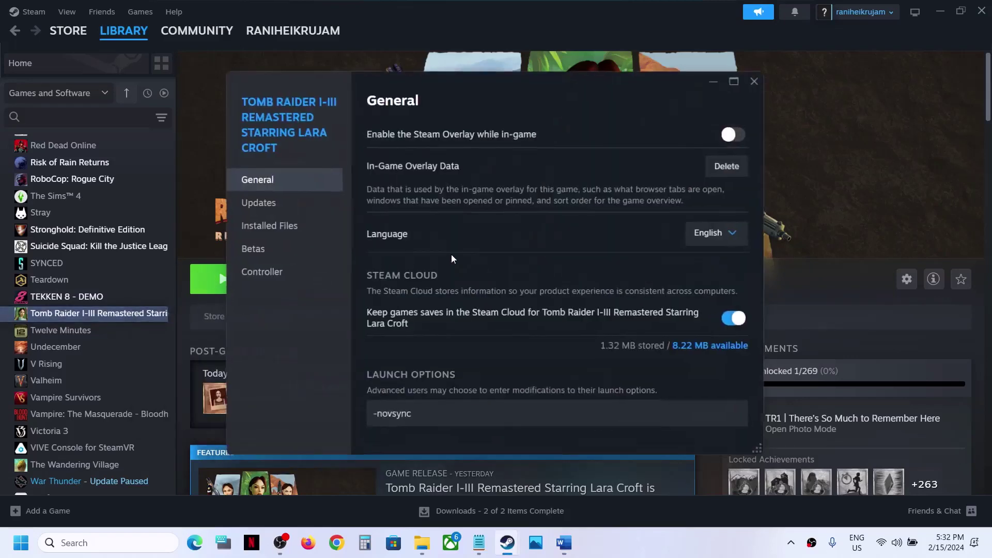
pyautogui.click(282, 228)
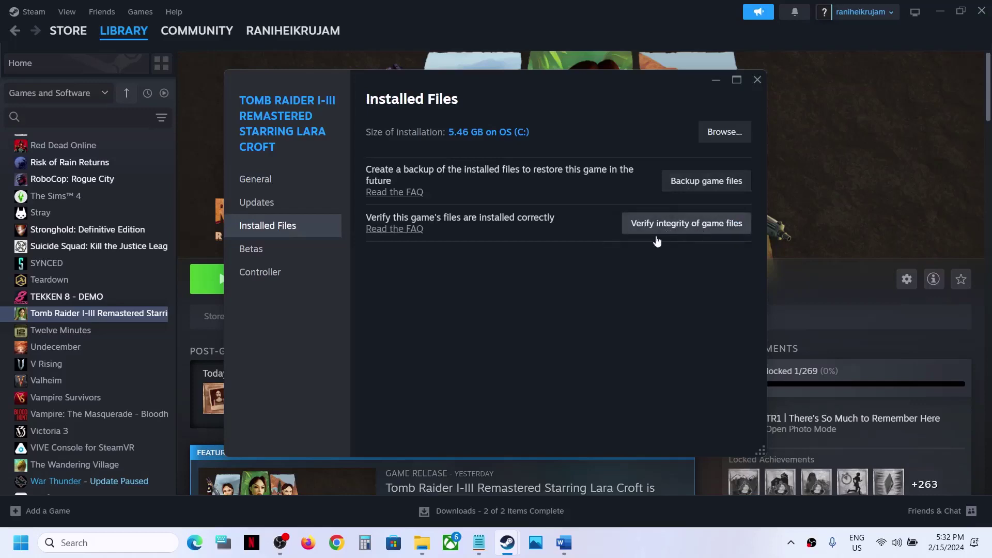
pyautogui.click(758, 79)
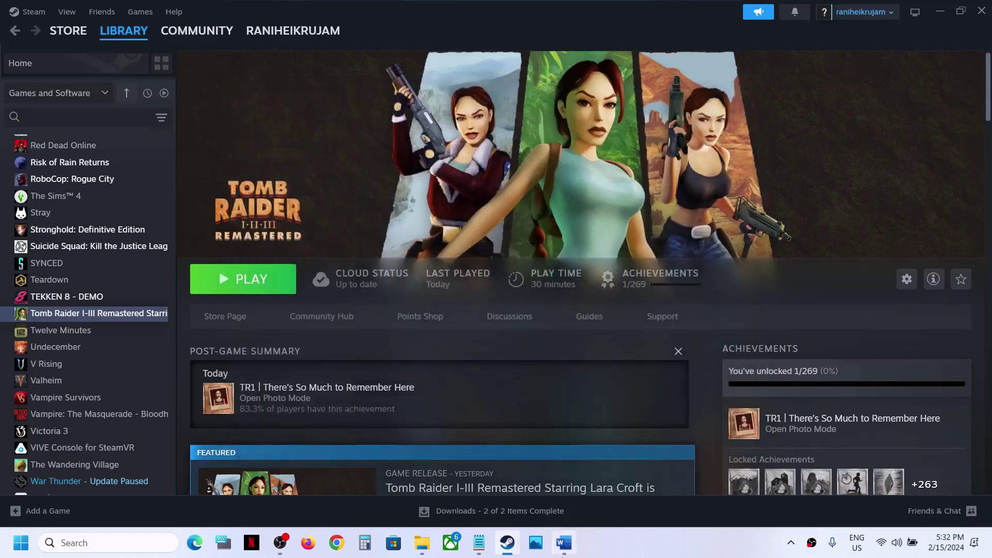
# Return to the Word document and open Step 14's Microsoft support link for the Visual C++ downloads in Chrome.
pyautogui.click(564, 543)
pyautogui.scroll(-5, 439, 300)
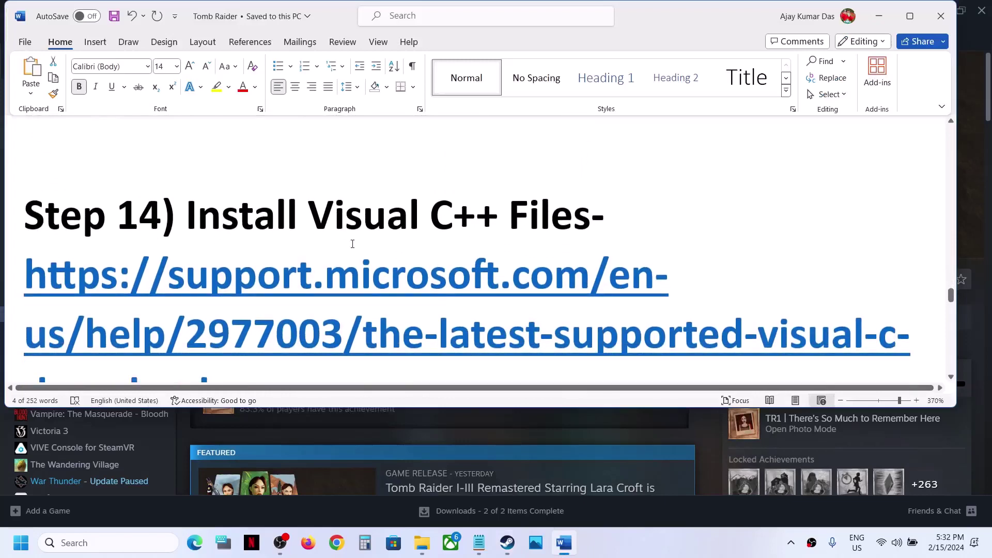
pyautogui.scroll(-1, 517, 342)
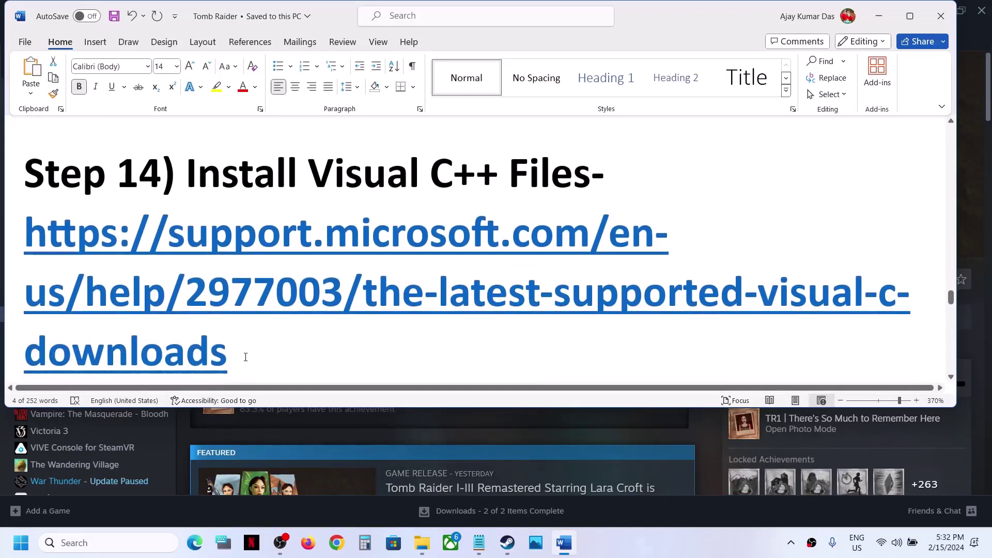
pyautogui.keyDown('ctrl'); pyautogui.click(207, 354); pyautogui.keyUp('ctrl')
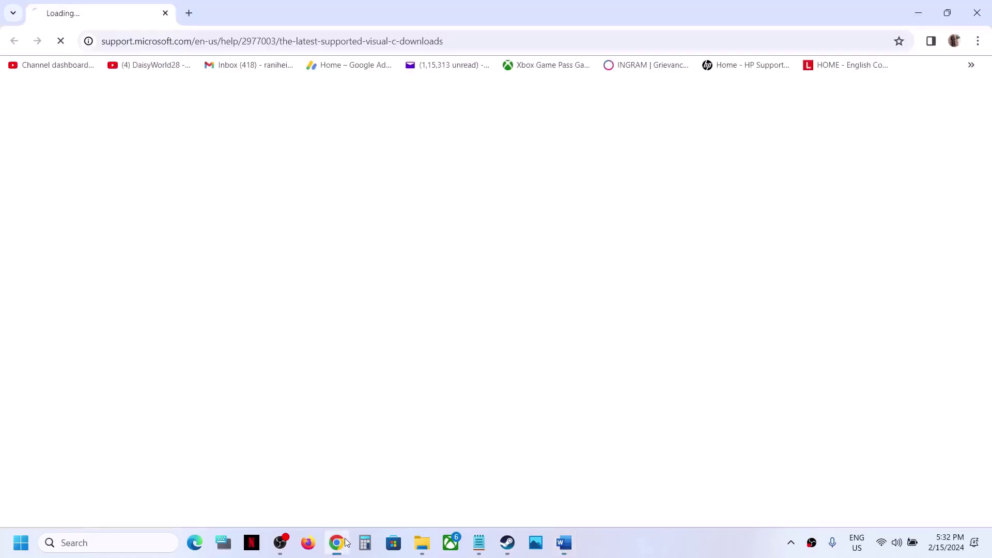
pyautogui.moveTo(346, 546)
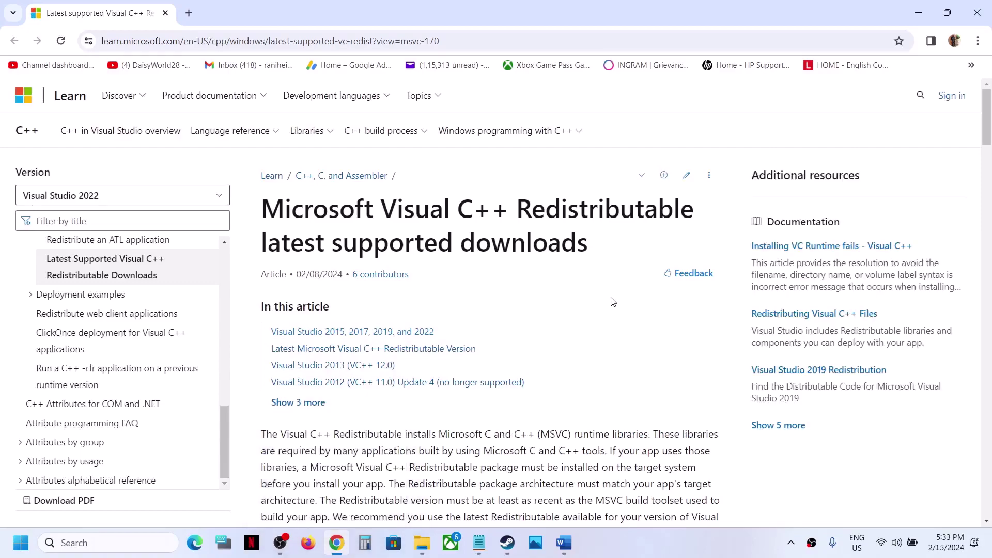
# Find the Visual Studio 2015, 2017, 2019, and 2022 redistributables on the page and download the X86 installer vc_redist.x86.exe.
pyautogui.scroll(-9, 611, 302)
pyautogui.scroll(-2, 612, 298)
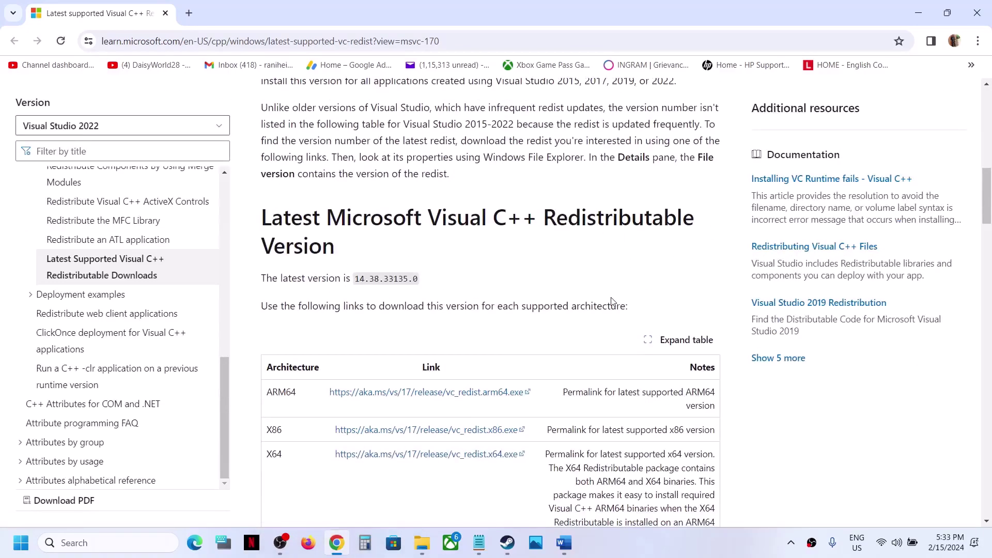
pyautogui.scroll(3, 612, 298)
pyautogui.moveTo(329, 166); pyautogui.dragTo(680, 170)
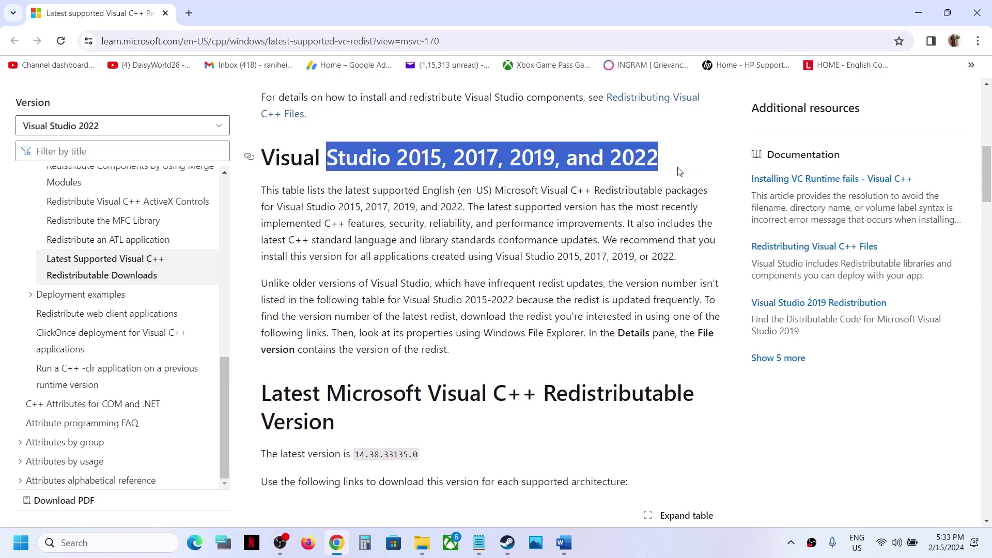
pyautogui.scroll(-6, 680, 172)
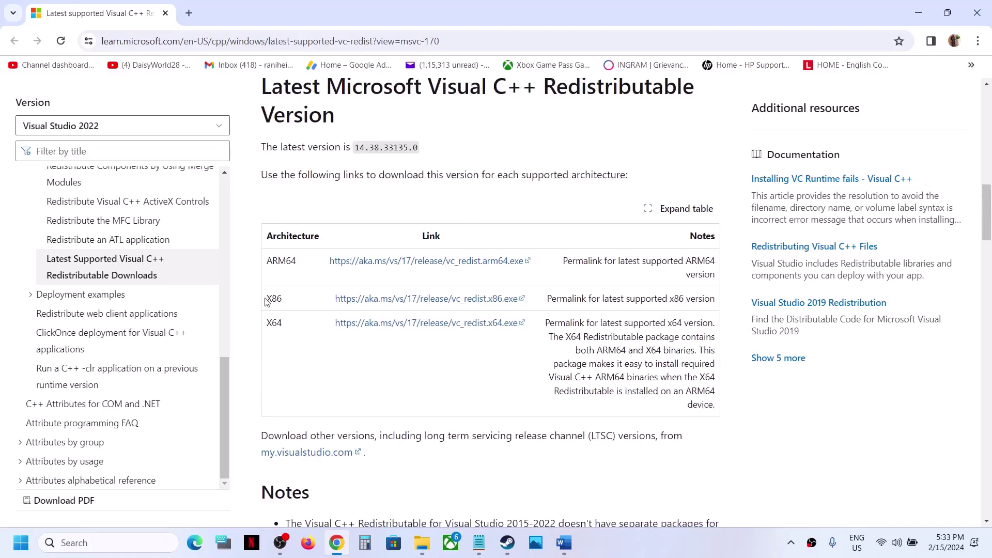
pyautogui.moveTo(270, 319); pyautogui.dragTo(367, 324)
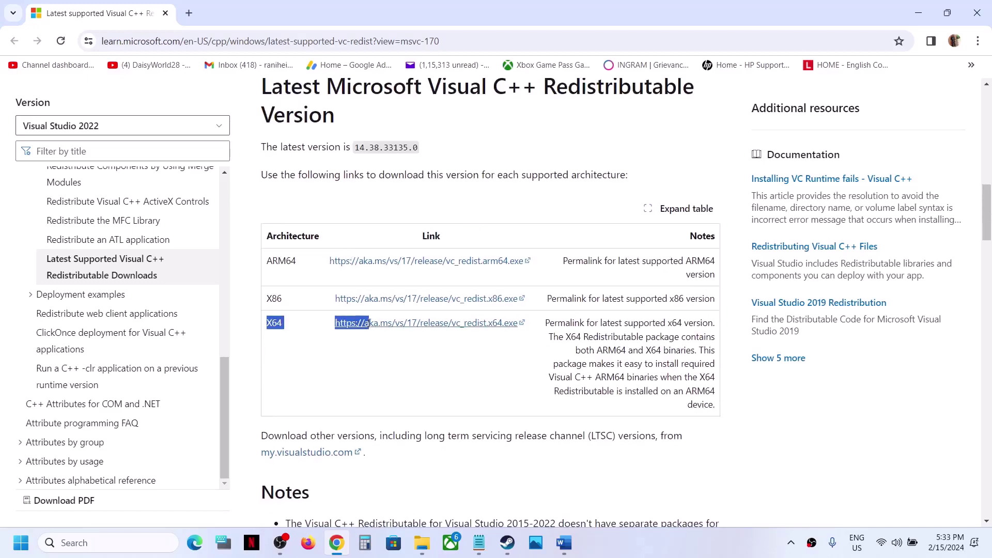
pyautogui.click(429, 301)
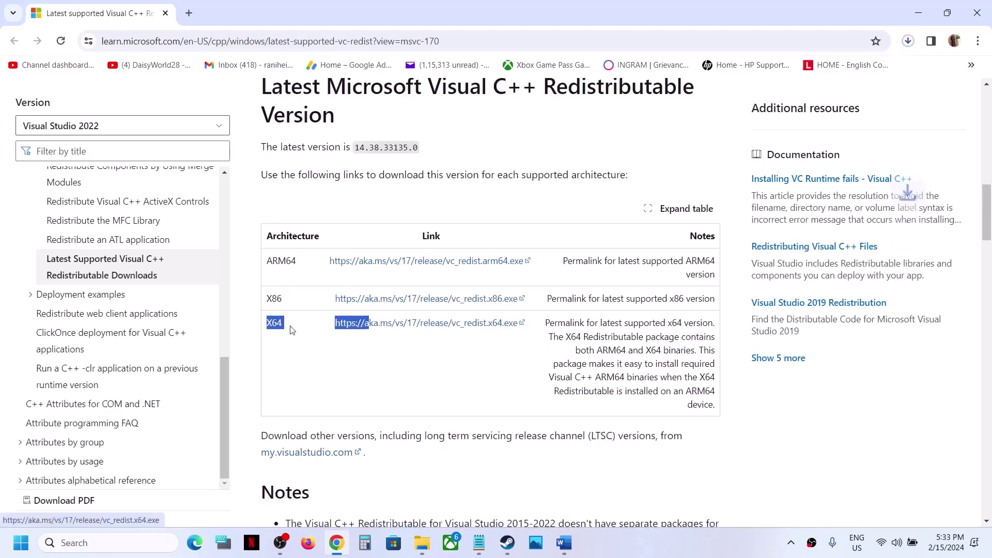
# Start the Microsoft Visual C++ 2015-2022 Redistributable (x86) setup and run its Repair option.
pyautogui.click(403, 325)
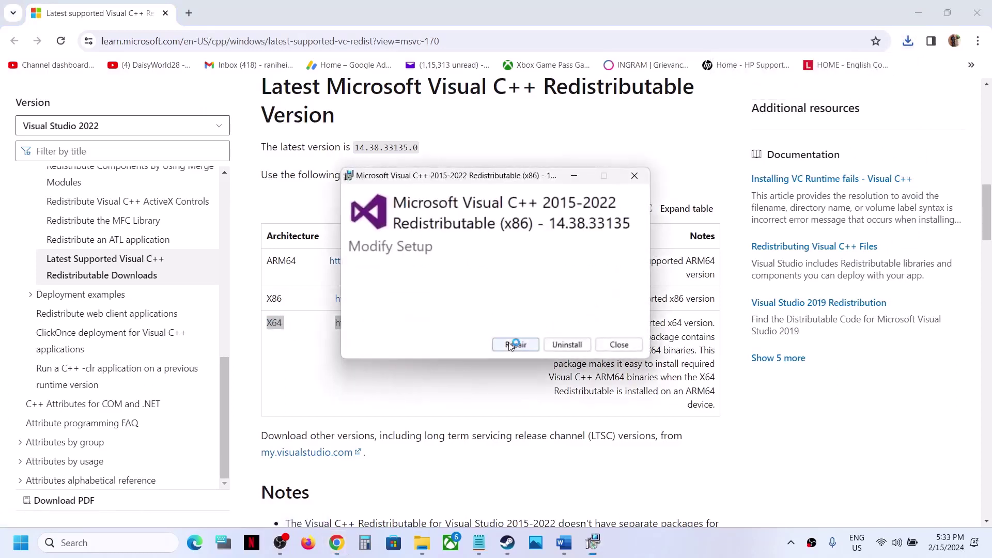
pyautogui.click(511, 343)
pyautogui.click(594, 313)
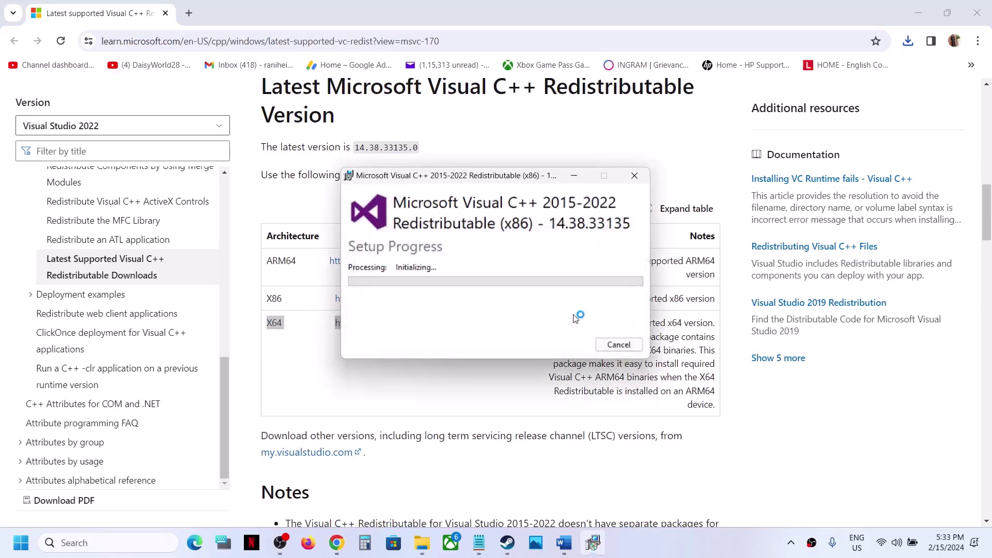
pyautogui.click(401, 399)
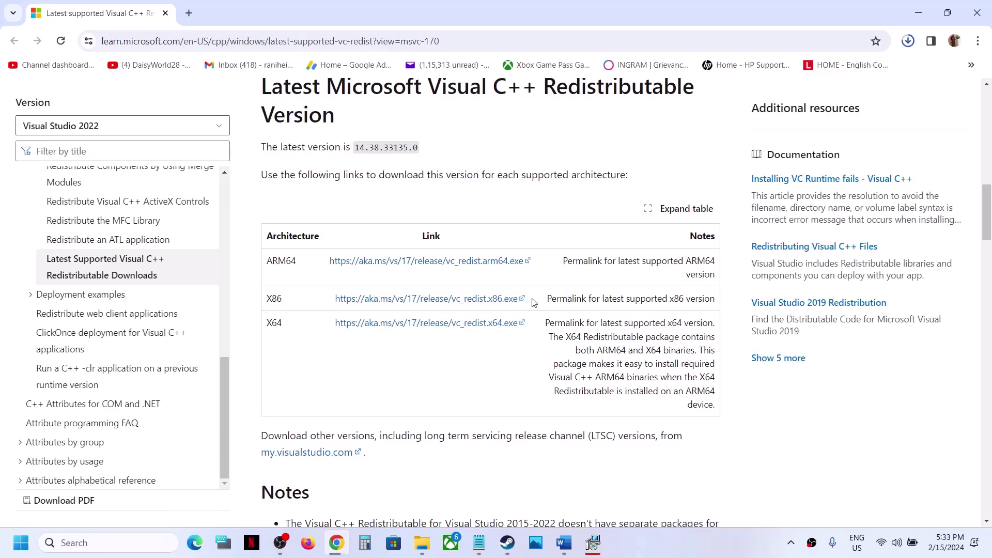
# Download the X64 redistributable vc_redist.x64.exe, launch the downloaded installer and run its Repair option.
pyautogui.click(459, 326)
pyautogui.click(495, 327)
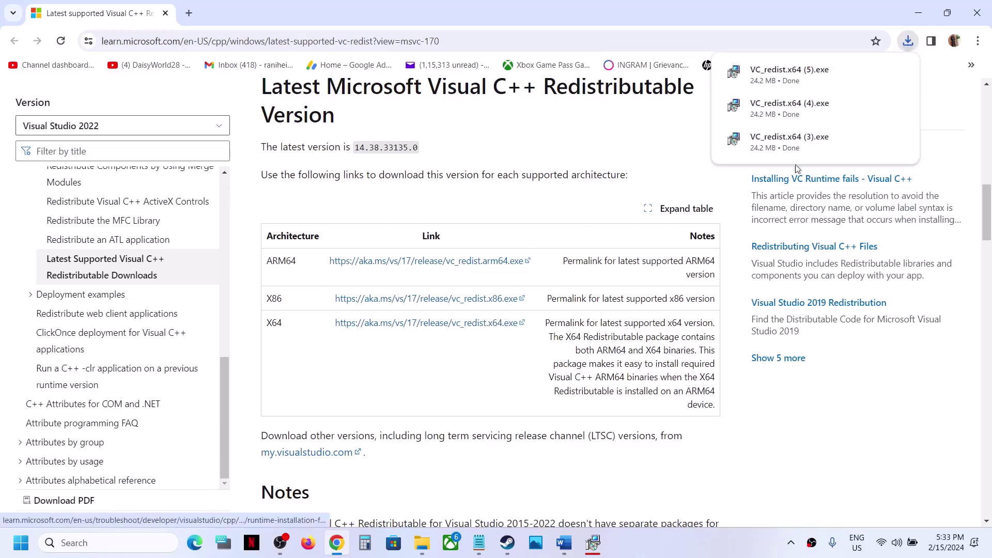
pyautogui.click(792, 78)
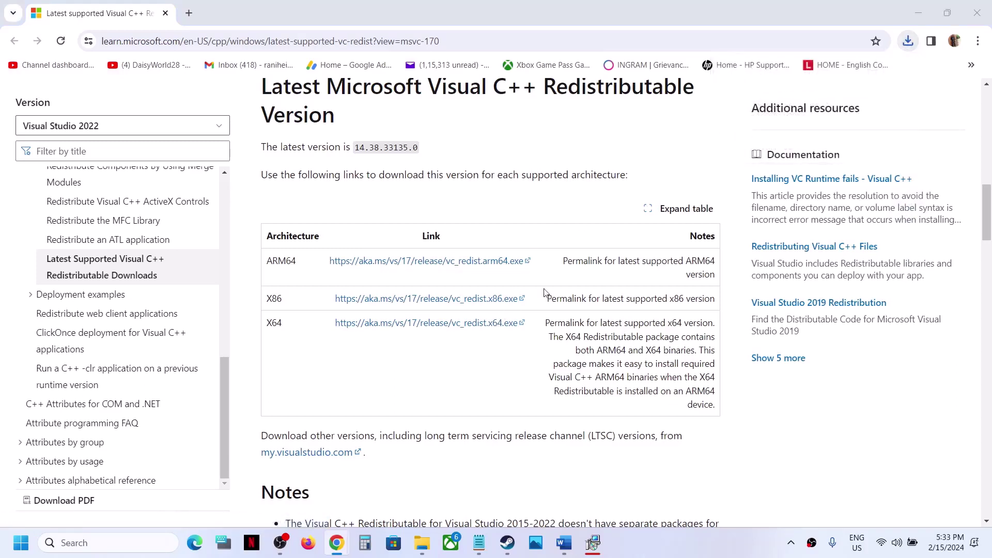
pyautogui.click(508, 344)
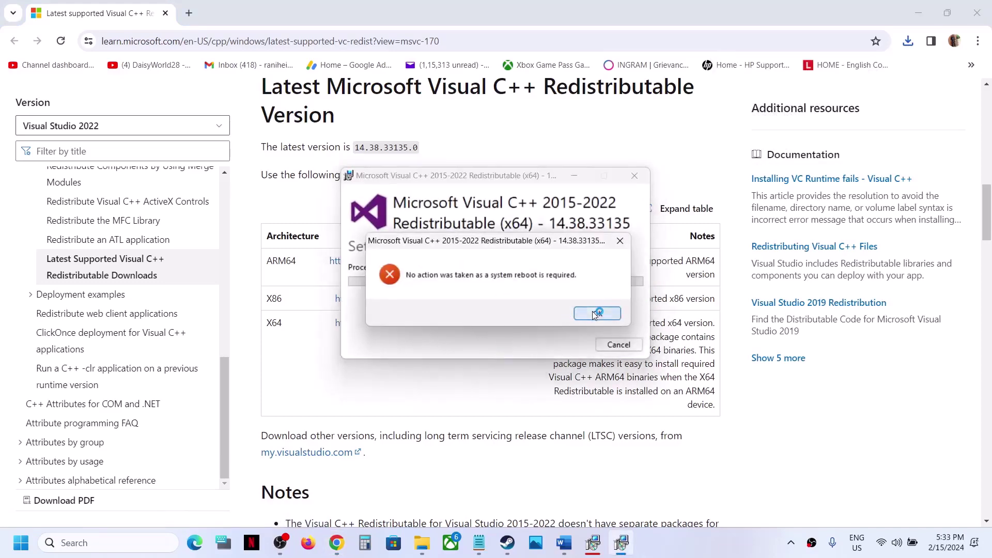
# Dismiss the x64 setup error and close both the x64 and x86 redistributable setup windows without restarting.
pyautogui.click(597, 314)
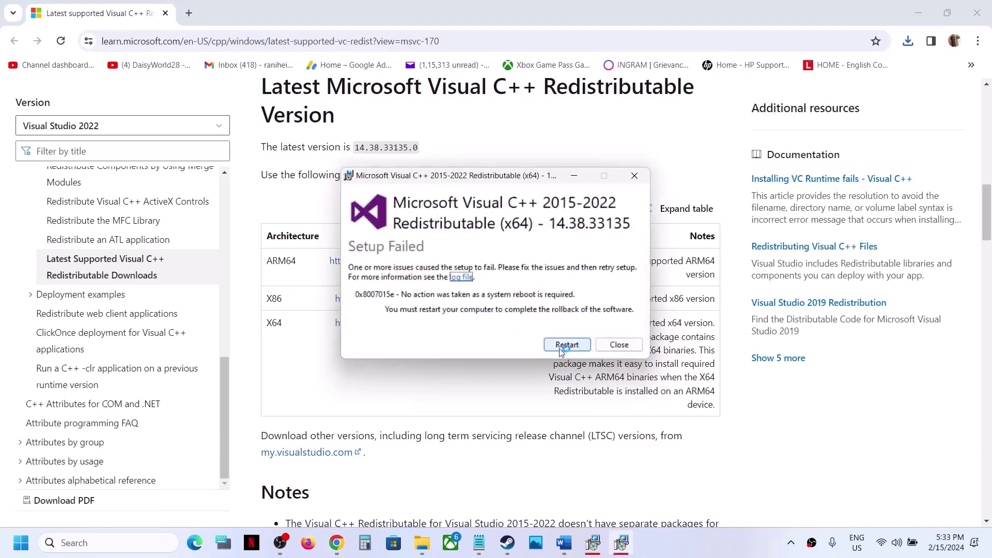
pyautogui.click(635, 176)
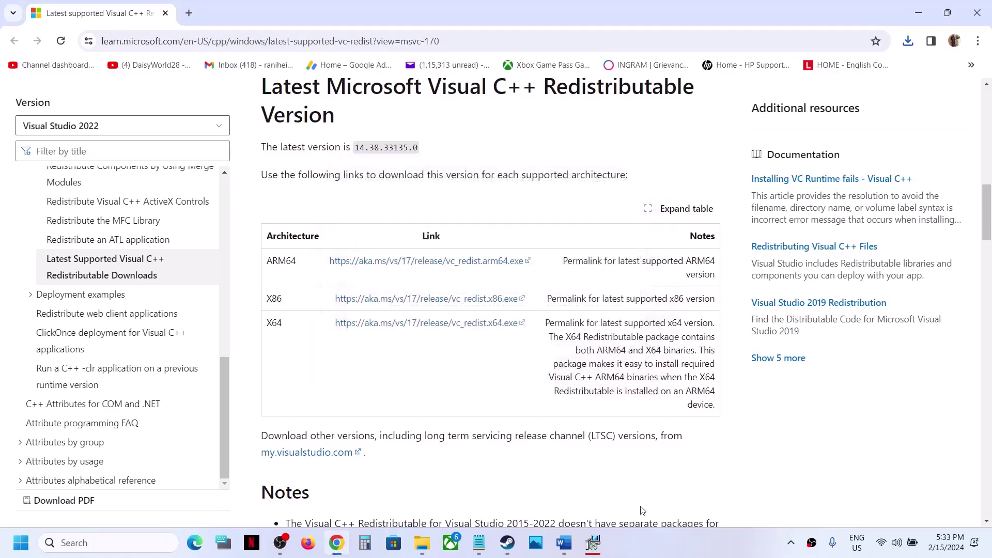
pyautogui.click(590, 548)
pyautogui.click(619, 345)
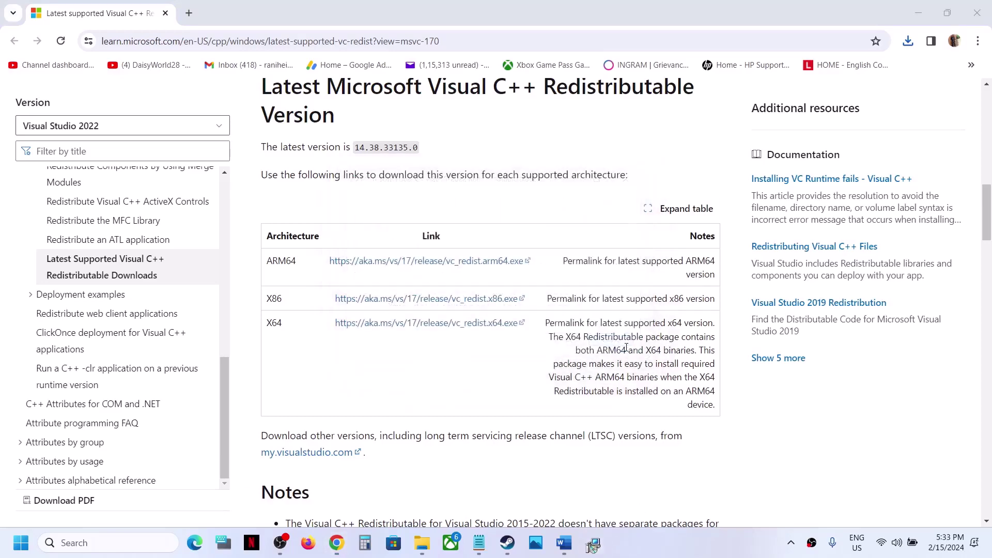
# Check Steam, return to the Word document, maximize it and highlight Step 15's advice on unplugging USB devices, extra controllers and multiple monitors.
pyautogui.click(507, 542)
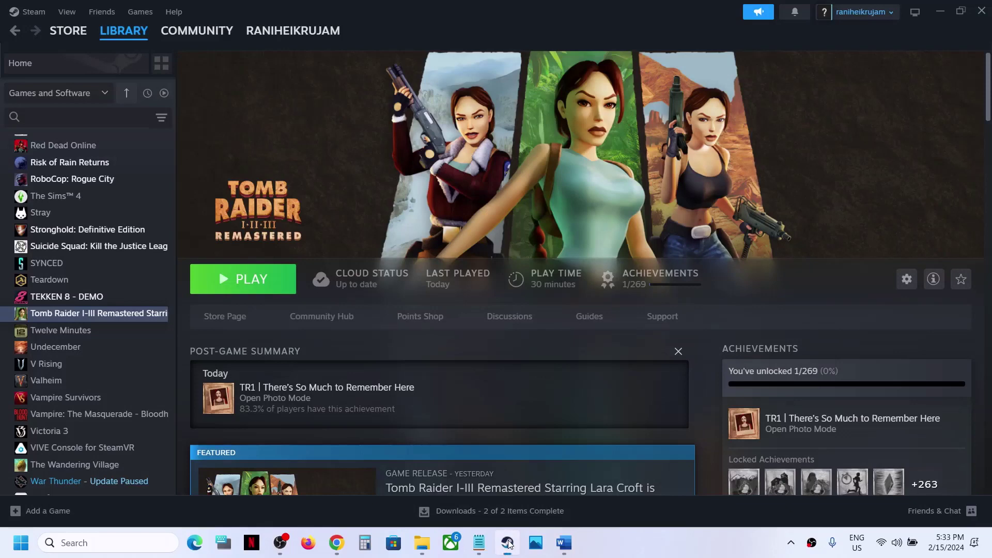
pyautogui.click(564, 543)
pyautogui.scroll(-5, 401, 358)
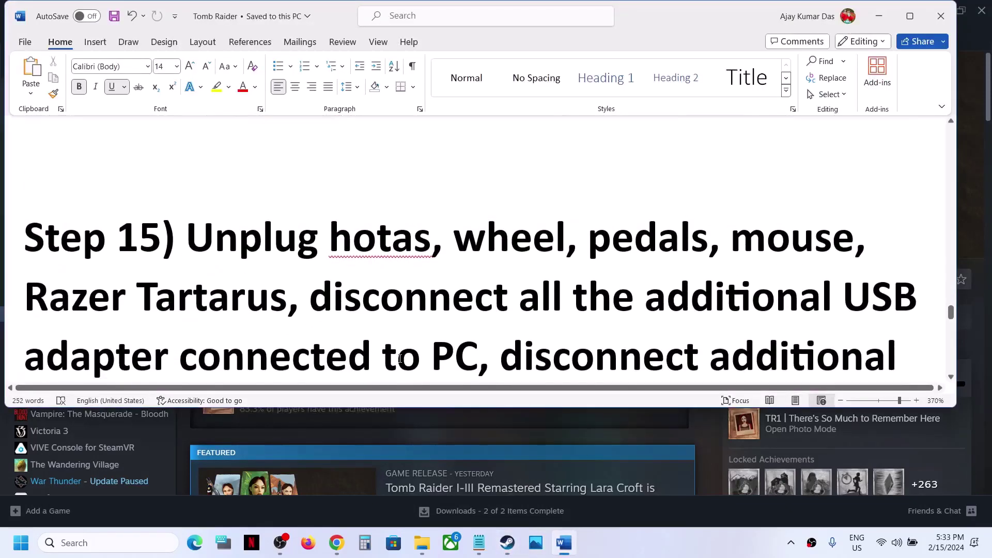
pyautogui.moveTo(188, 217); pyautogui.dragTo(428, 342)
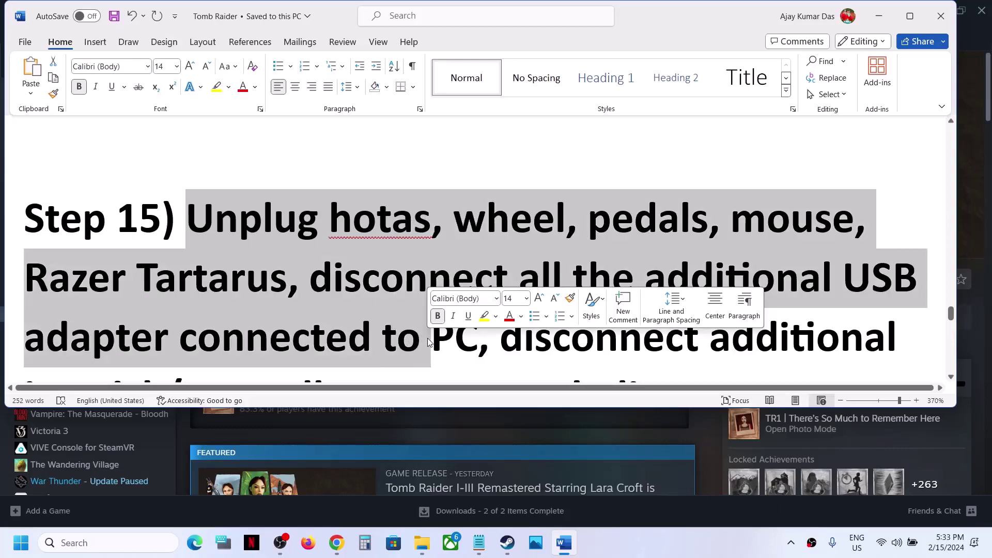
pyautogui.click(910, 16)
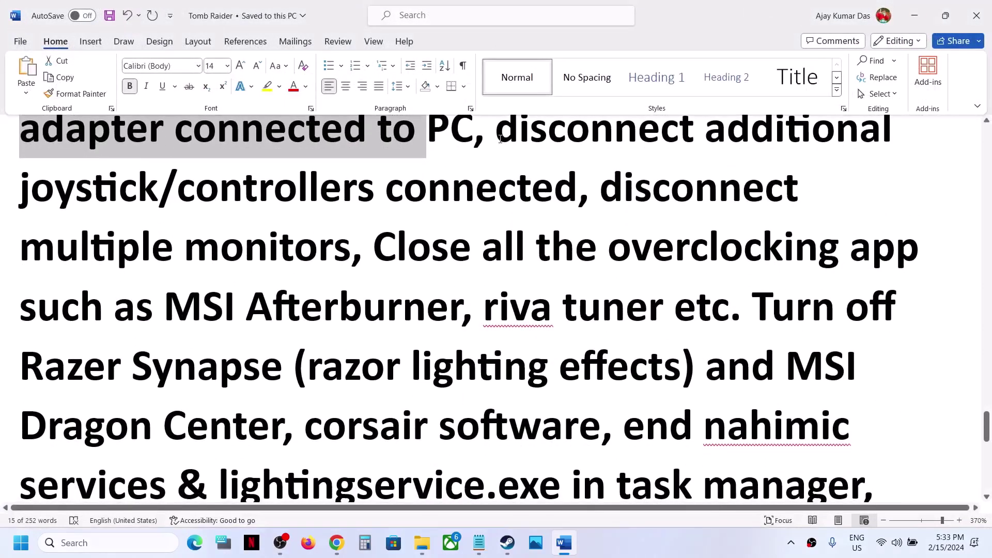
pyautogui.moveTo(494, 135); pyautogui.dragTo(785, 266)
pyautogui.click(613, 232)
# Highlight Step 15's advice on closing overclocking apps and turning off lighting software, and check the hidden system tray icons for running apps.
pyautogui.moveTo(846, 257); pyautogui.dragTo(581, 364)
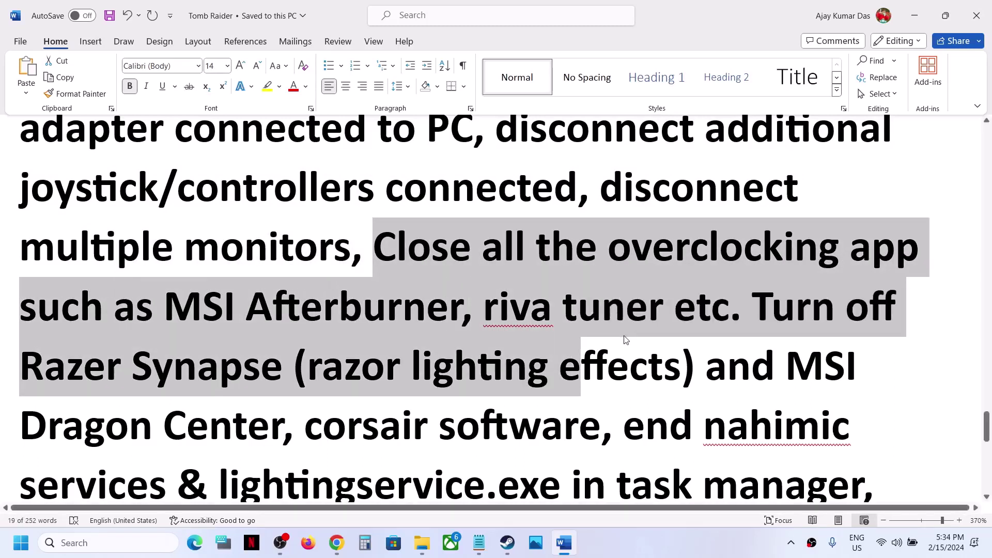
pyautogui.click(626, 310)
pyautogui.moveTo(767, 303); pyautogui.dragTo(803, 482)
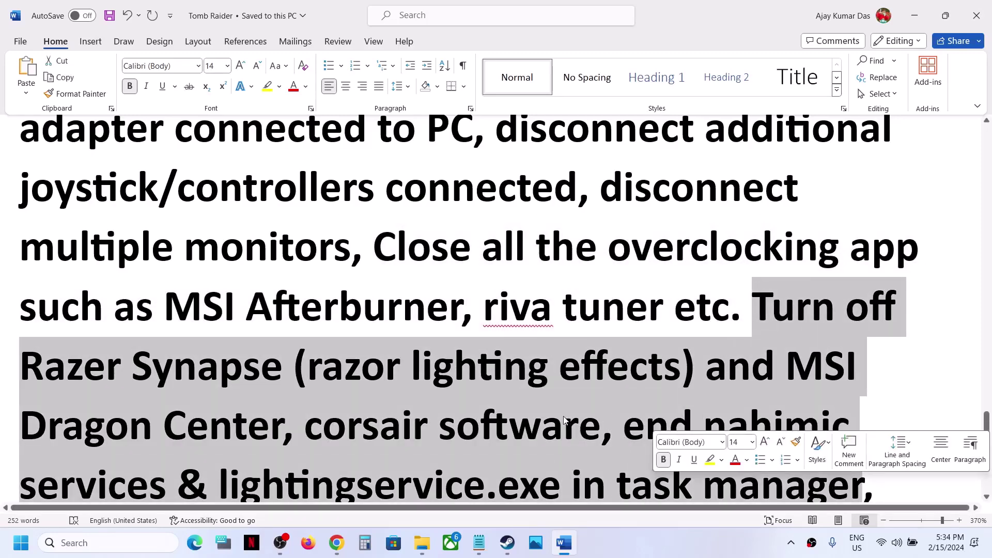
pyautogui.scroll(-3, 563, 414)
pyautogui.scroll(2, 620, 393)
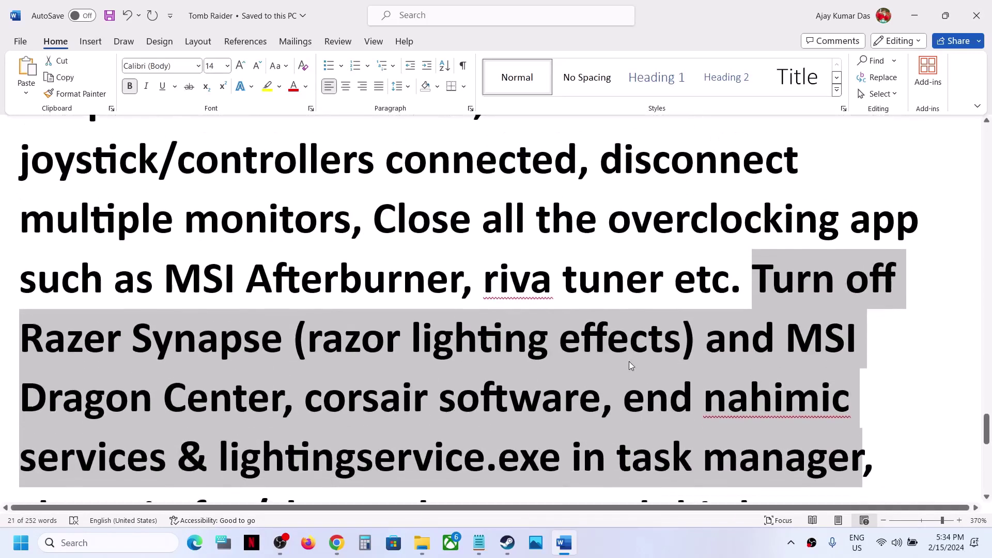
pyautogui.click(789, 543)
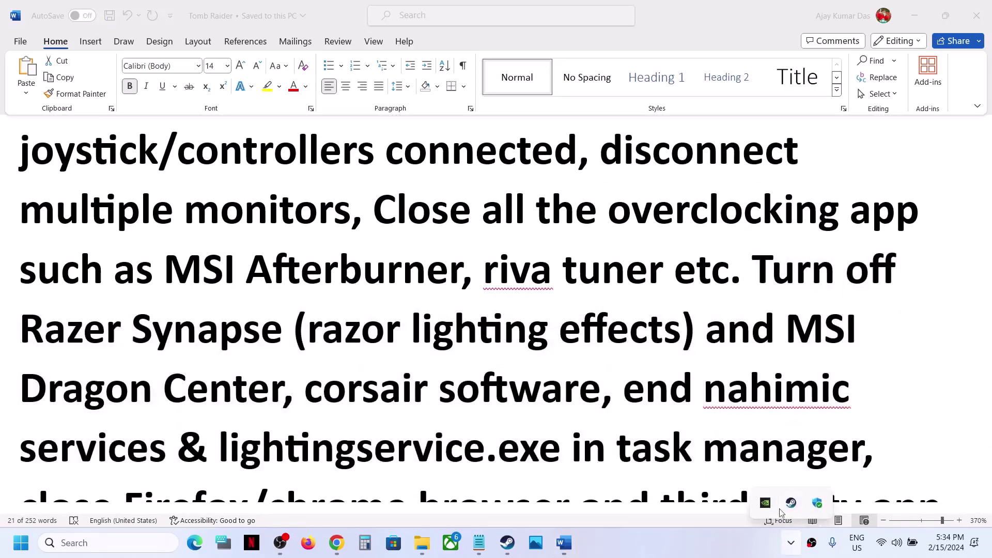
pyautogui.click(704, 550)
pyautogui.scroll(-1, 446, 412)
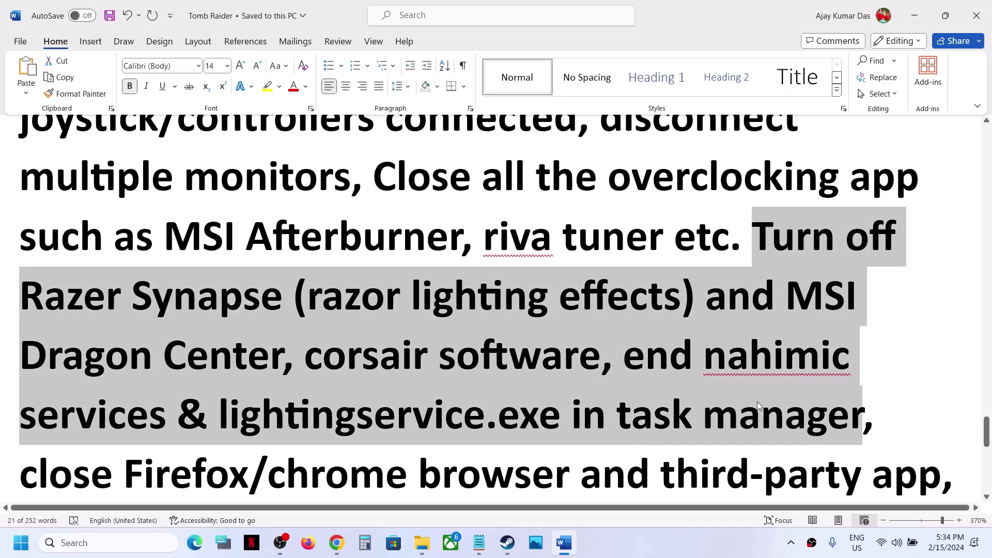
# Highlight Step 15's text on closing Firefox/Chrome and third-party apps, and its "perform clean boot" instruction.
pyautogui.scroll(-3, 510, 403)
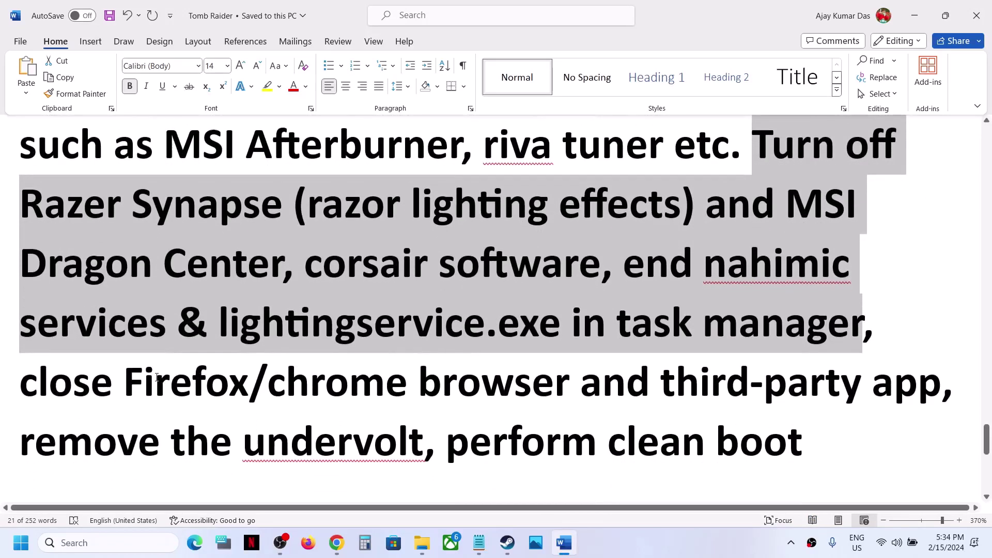
pyautogui.moveTo(217, 377); pyautogui.dragTo(863, 385)
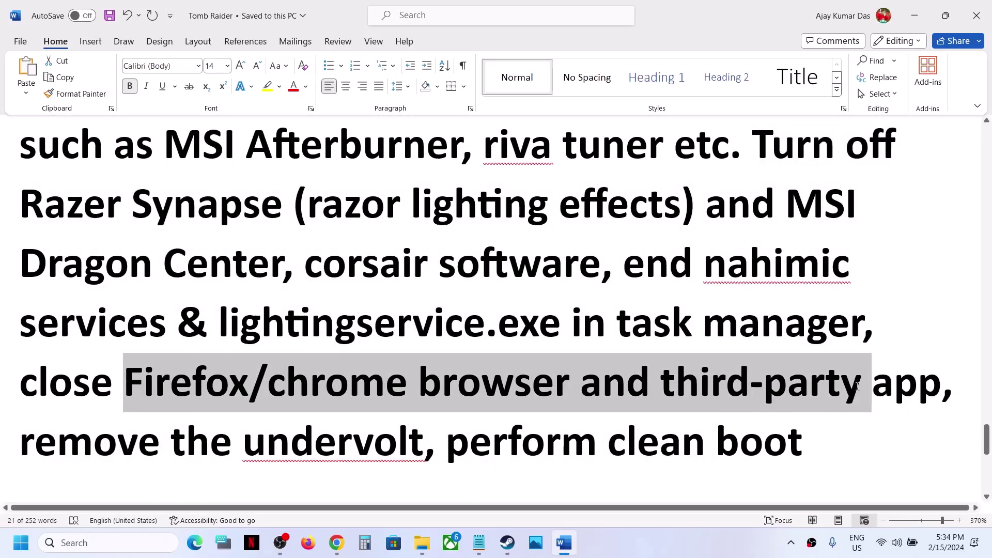
pyautogui.moveTo(257, 454); pyautogui.dragTo(803, 450)
# Search Windows for System Configuration, open its services list, hide all Microsoft services and accept the dialog.
pyautogui.click(137, 543)
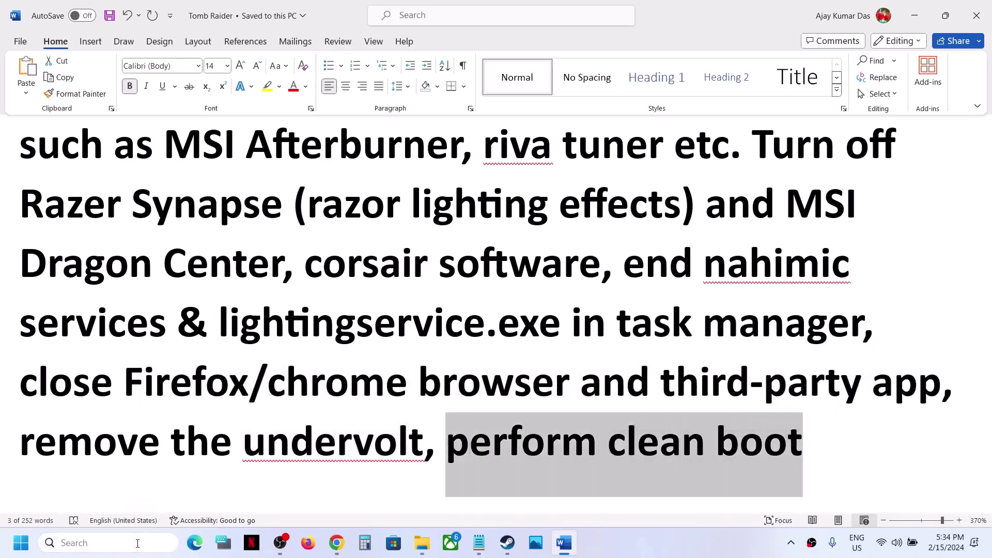
pyautogui.write('syst')
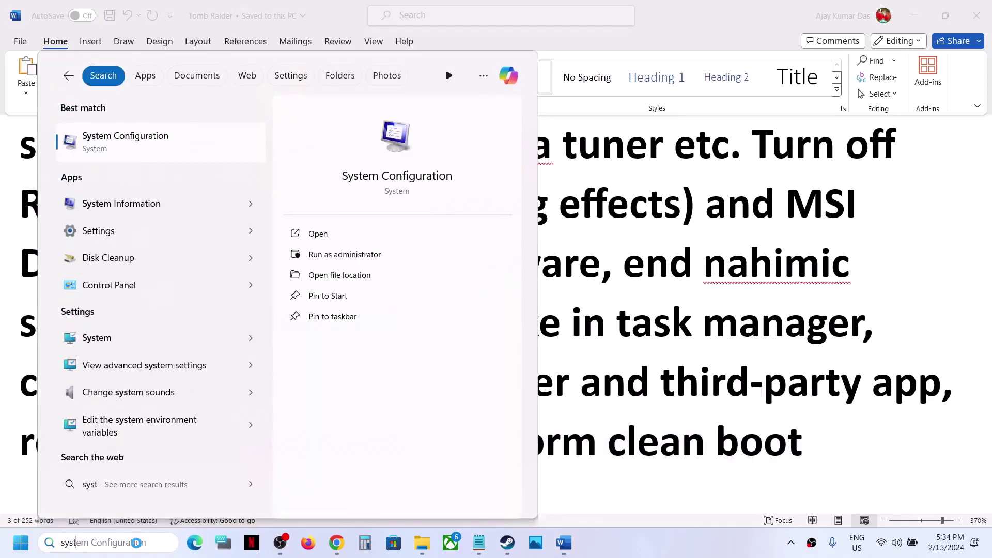
pyautogui.write('em configuration')
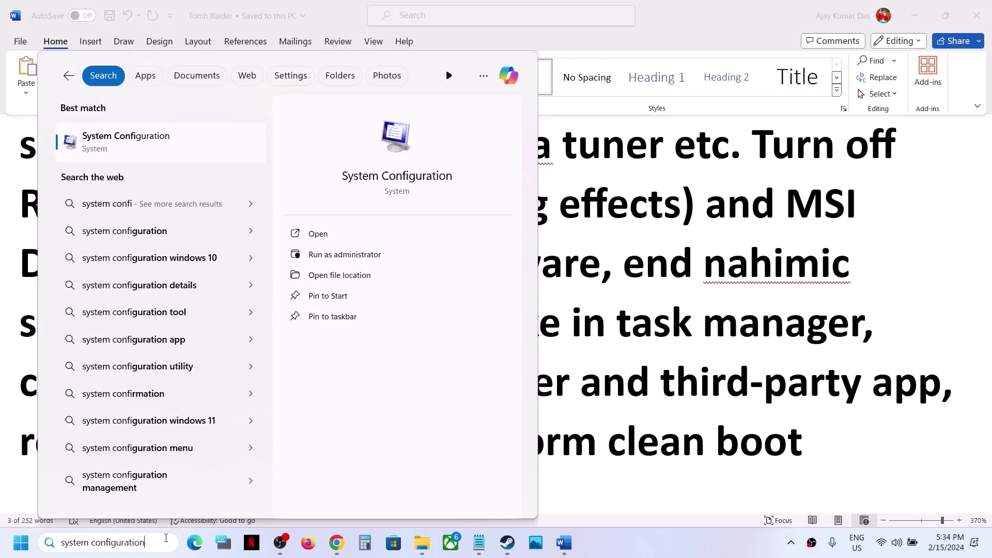
pyautogui.click(147, 145)
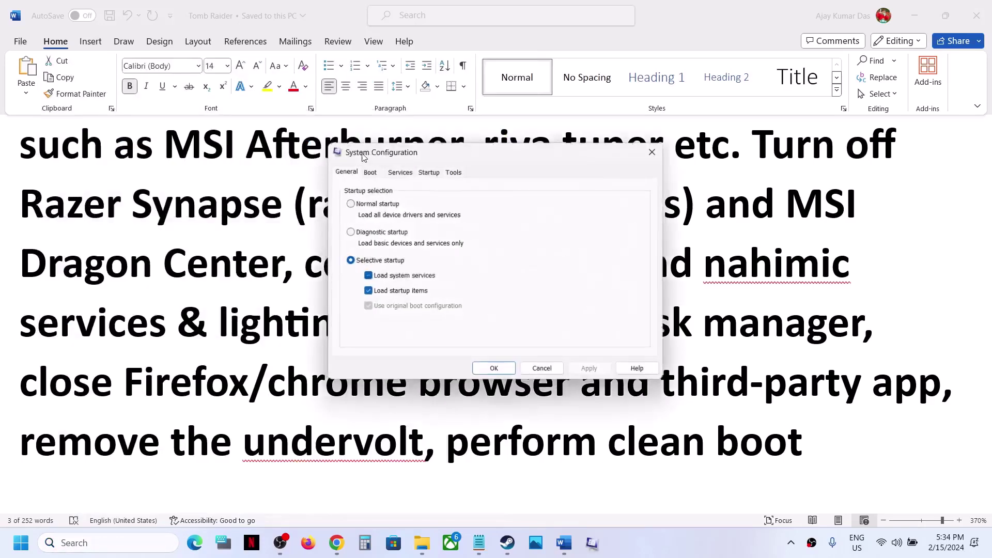
pyautogui.click(398, 171)
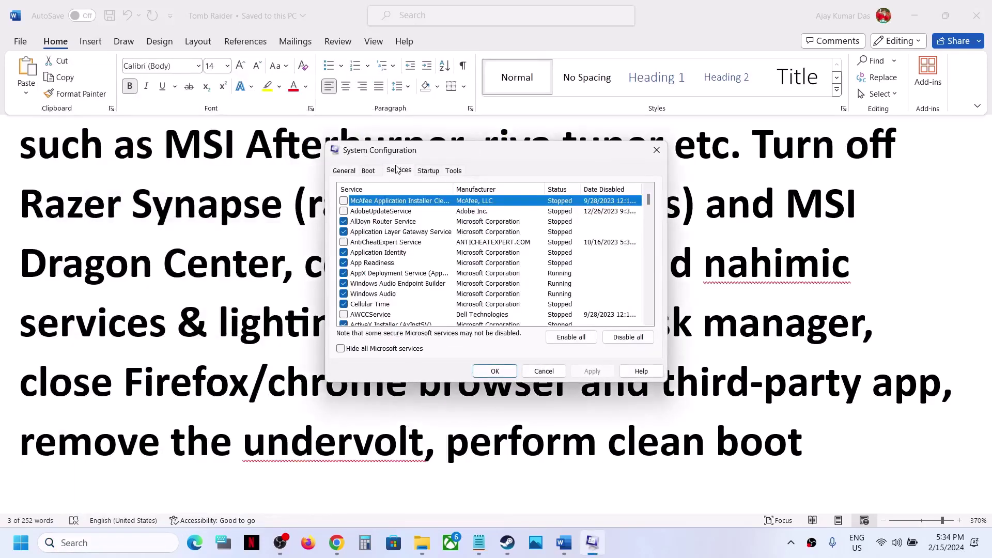
pyautogui.click(341, 349)
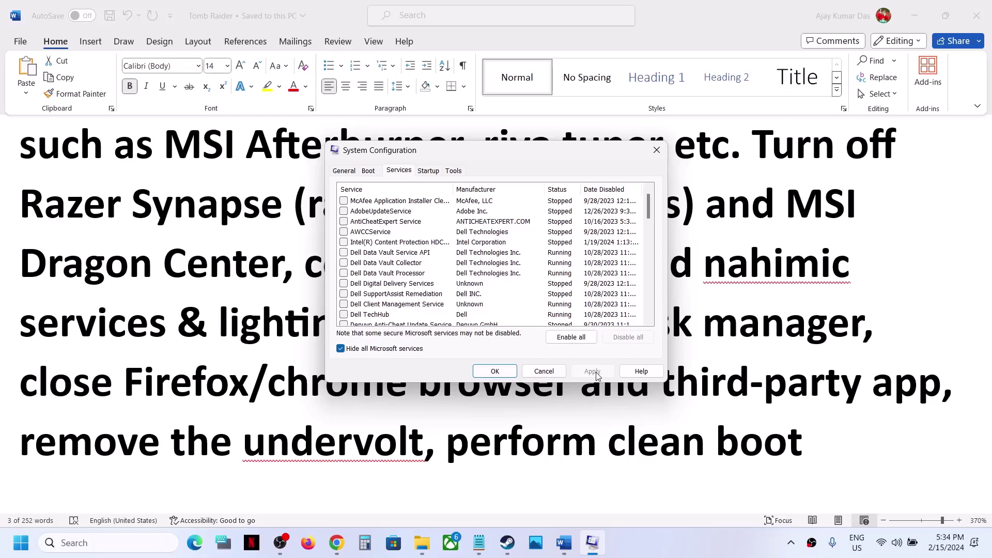
pyautogui.click(499, 375)
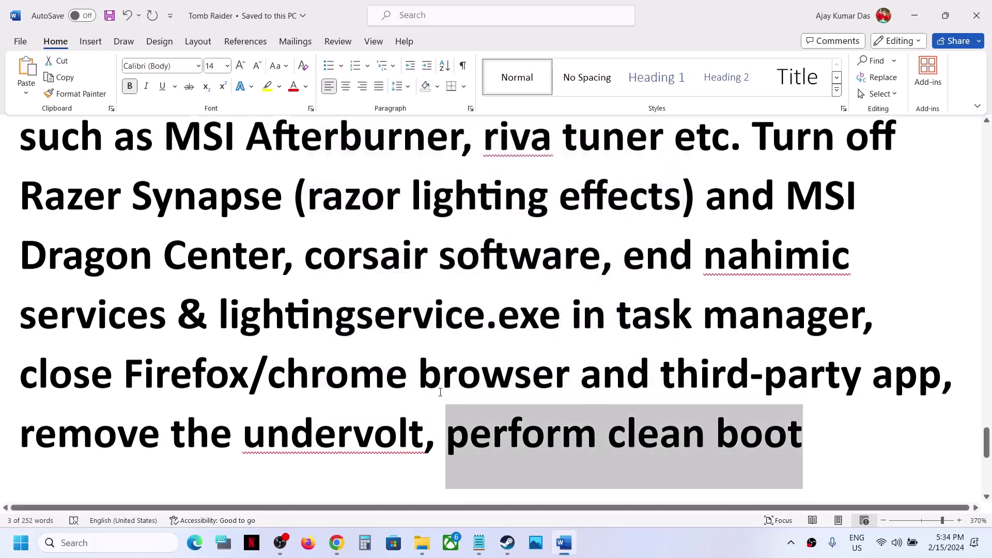
# Highlight "Update Windows" under Step 16 in the Word document, open Windows Update in Settings and check for updates.
pyautogui.scroll(-5, 336, 388)
pyautogui.moveTo(183, 394); pyautogui.dragTo(499, 396)
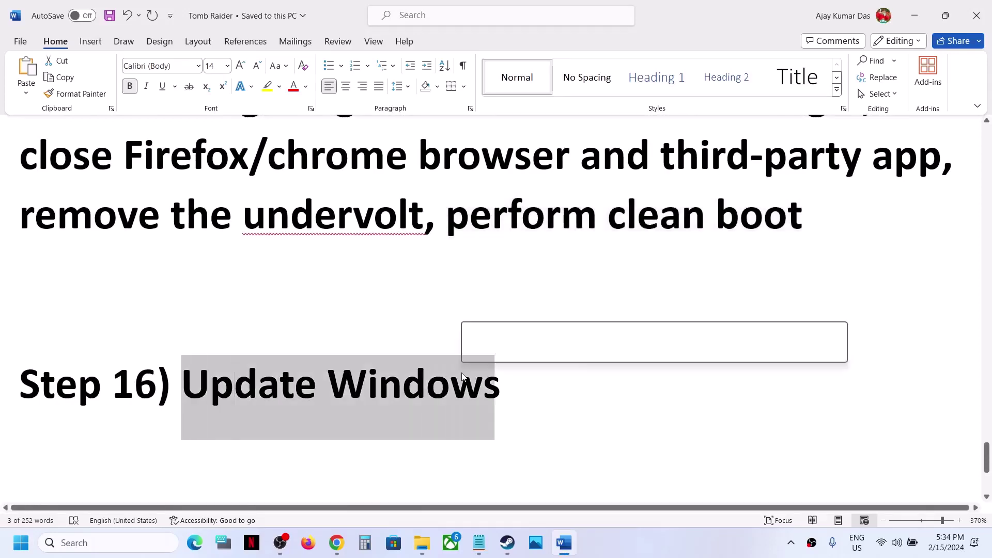
pyautogui.press('super+i')
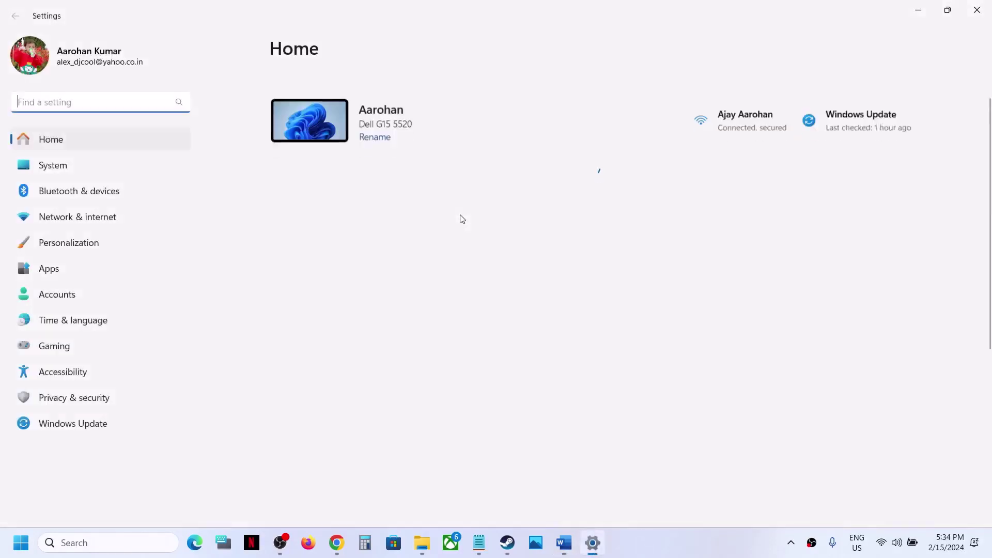
pyautogui.click(99, 433)
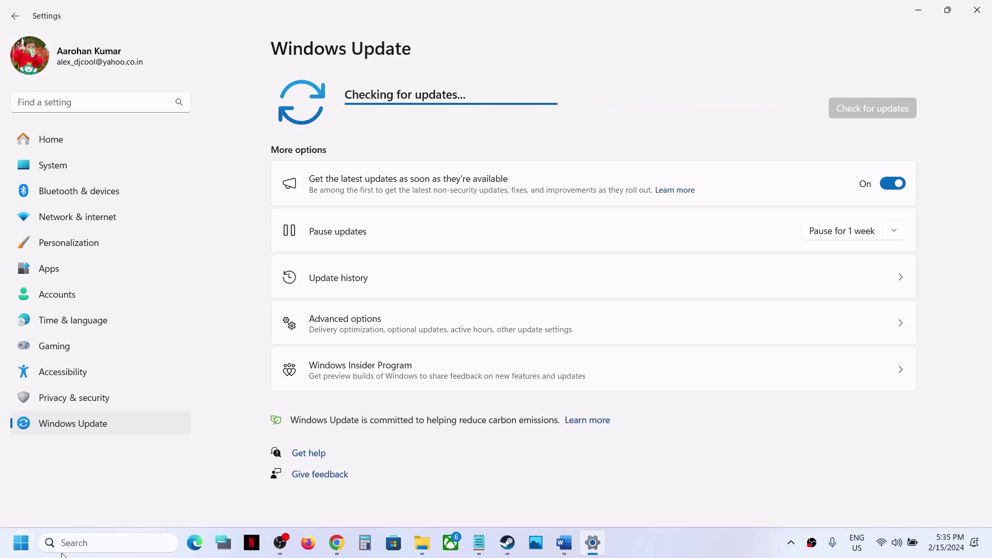
# View the Start menu's power options for restarting the PC, close them without restarting and switch to Steam.
pyautogui.click(20, 549)
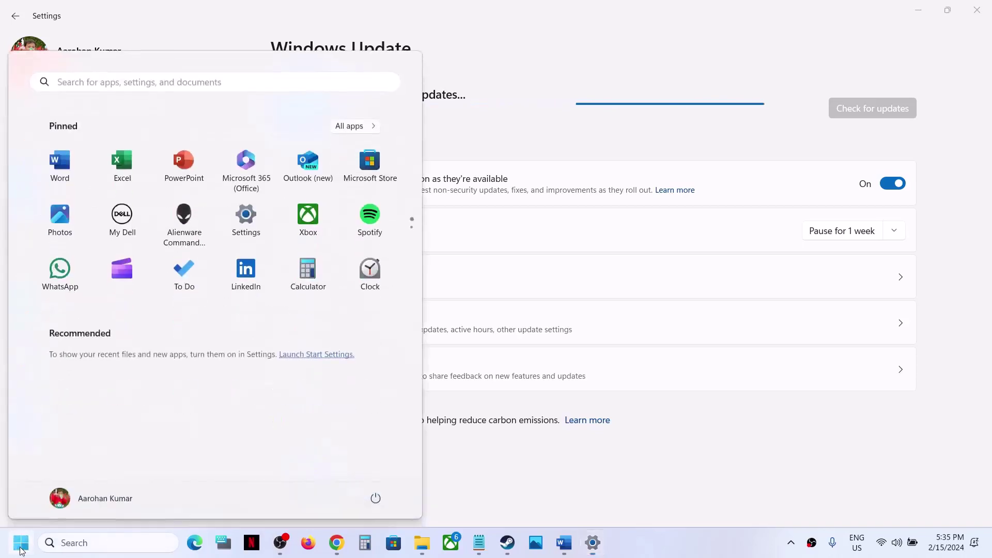
pyautogui.click(377, 499)
pyautogui.click(526, 463)
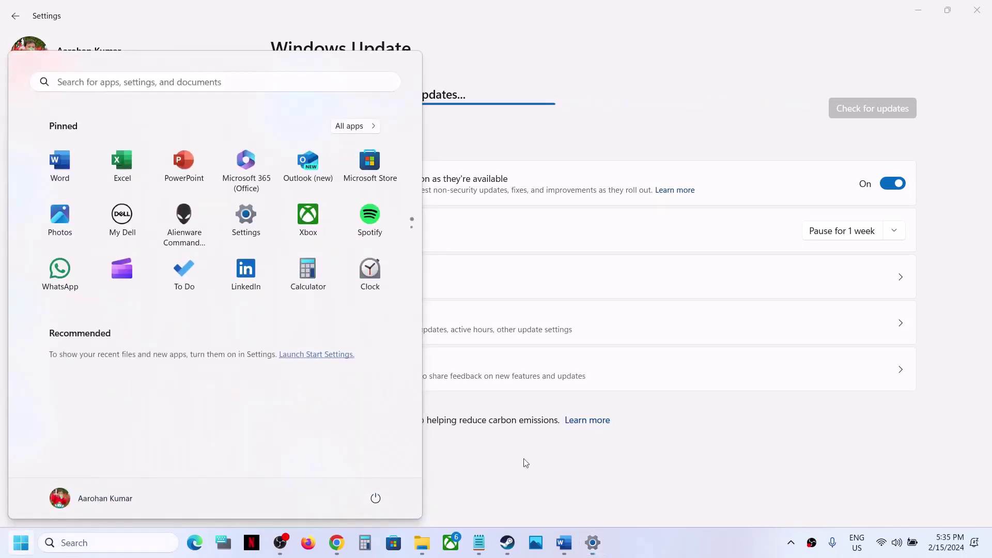
pyautogui.click(533, 463)
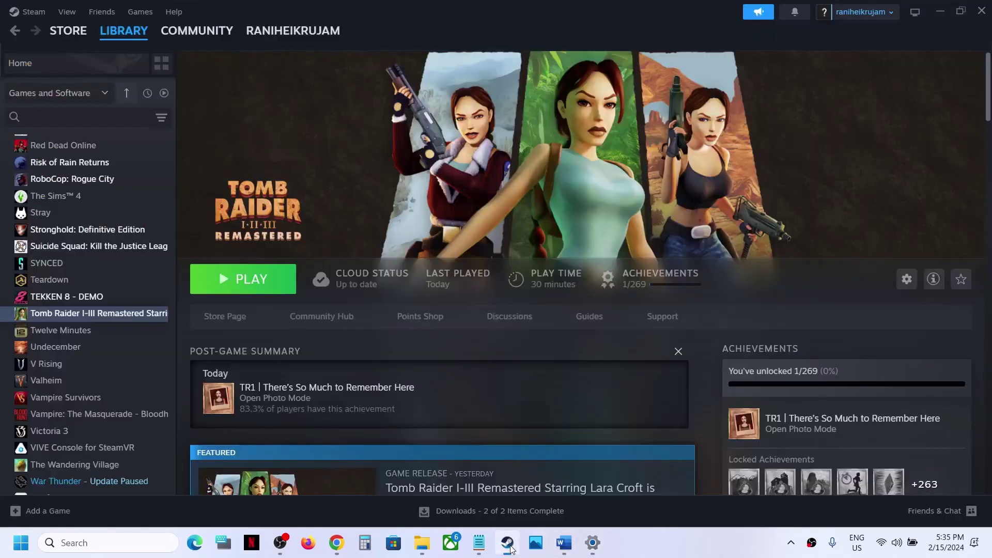
# Return to the Word document, highlight Step 17's instruction to uninstall, delete the files, restart and reinstall the game, and switch to Steam.
pyautogui.click(559, 541)
pyautogui.scroll(-3, 403, 344)
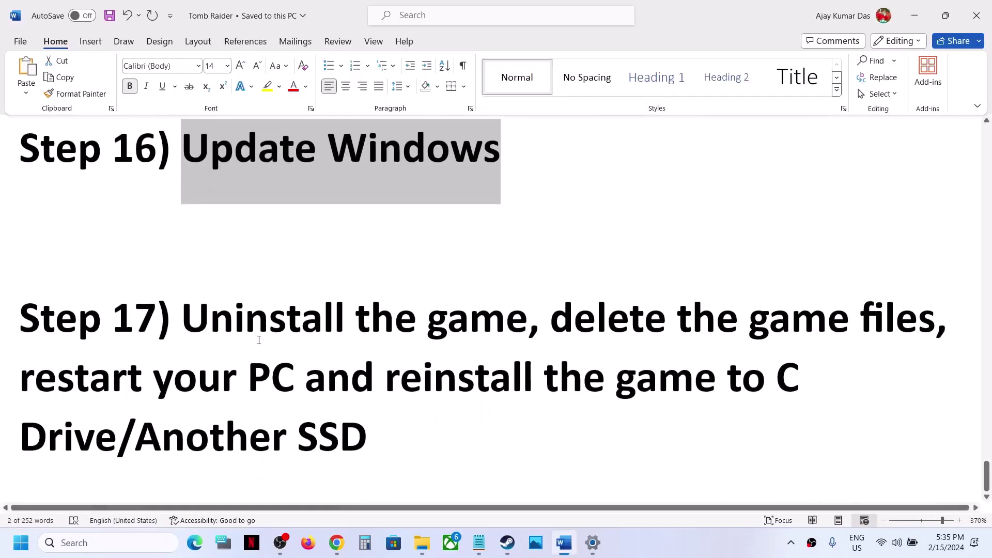
pyautogui.moveTo(183, 318); pyautogui.dragTo(541, 383)
pyautogui.click(507, 542)
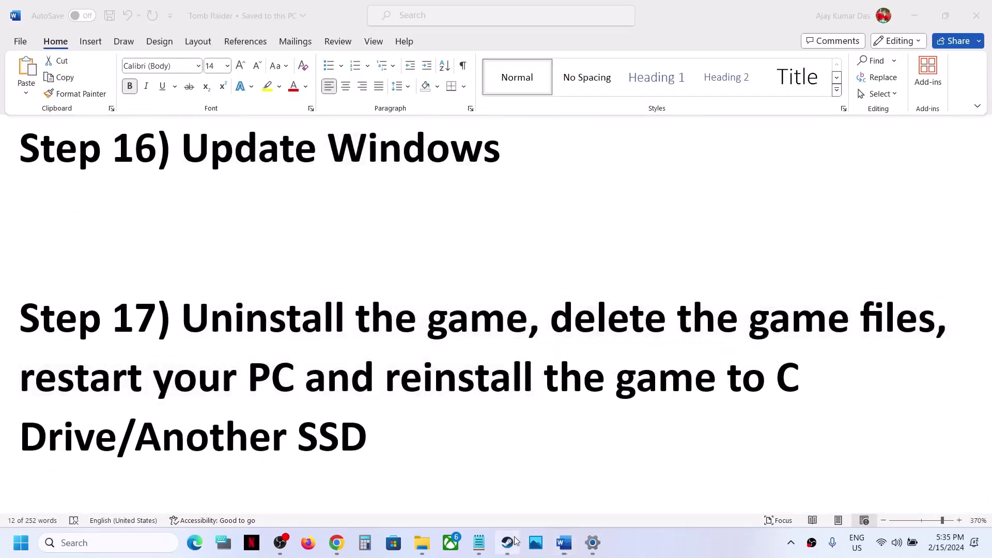
# View the management options, including Uninstall, for Tomb Raider I-III Remastered in the Steam library, and return to the Word document.
pyautogui.rightClick(91, 321)
pyautogui.moveTo(127, 395)
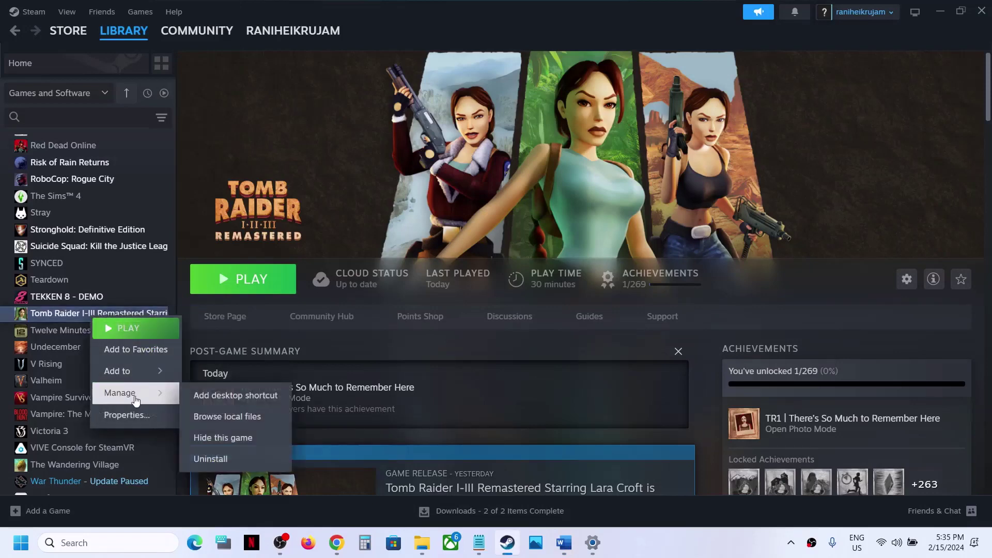
pyautogui.click(563, 543)
pyautogui.click(619, 368)
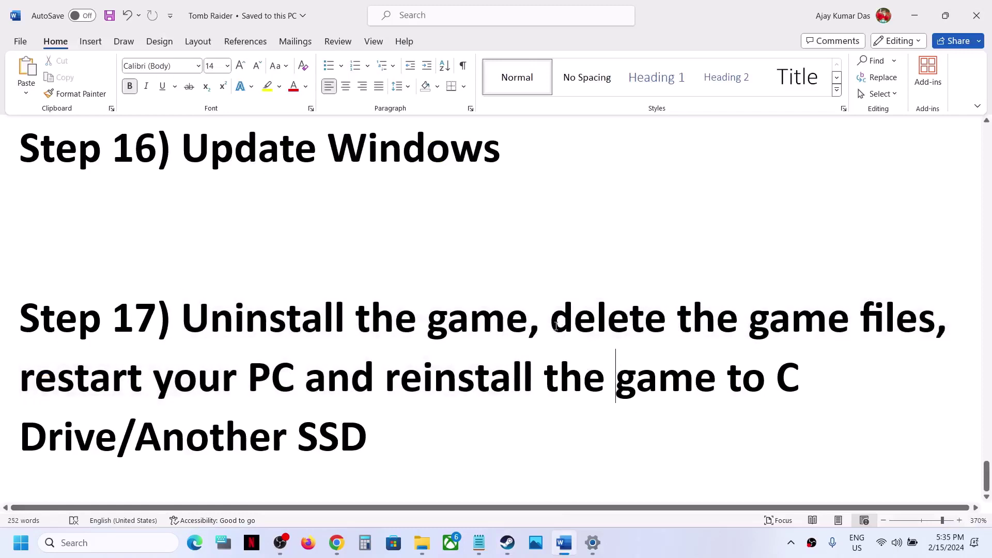
# Highlight Step 17's instructions to delete the game files and restart the PC, followed by the part about reinstalling the game.
pyautogui.moveTo(553, 323); pyautogui.dragTo(329, 388)
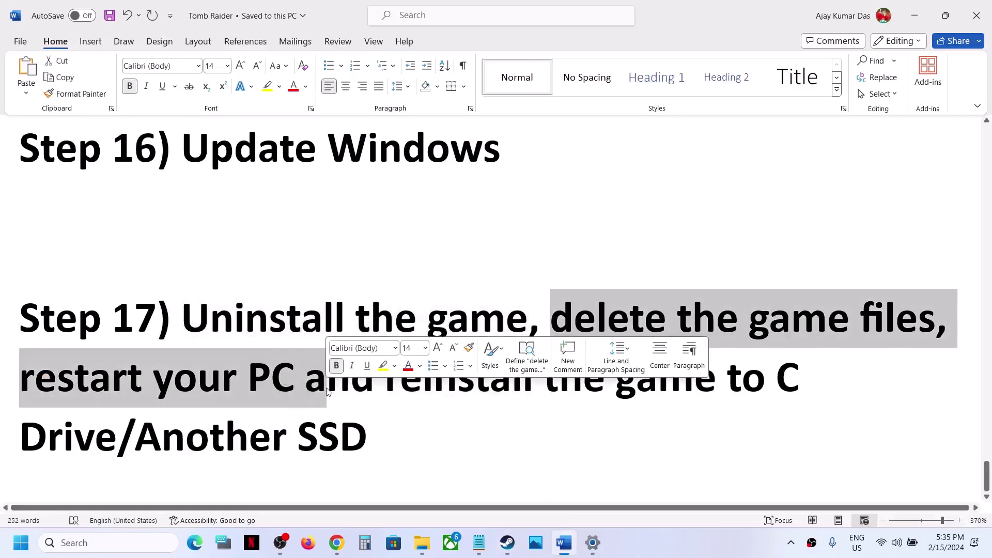
pyautogui.click(222, 376)
pyautogui.moveTo(397, 381); pyautogui.dragTo(292, 442)
# Highlight the reinstall locations "C Drive" and "Another SSD" in Step 17, and minimize Word to return to Steam.
pyautogui.click(180, 441)
pyautogui.doubleClick(150, 440)
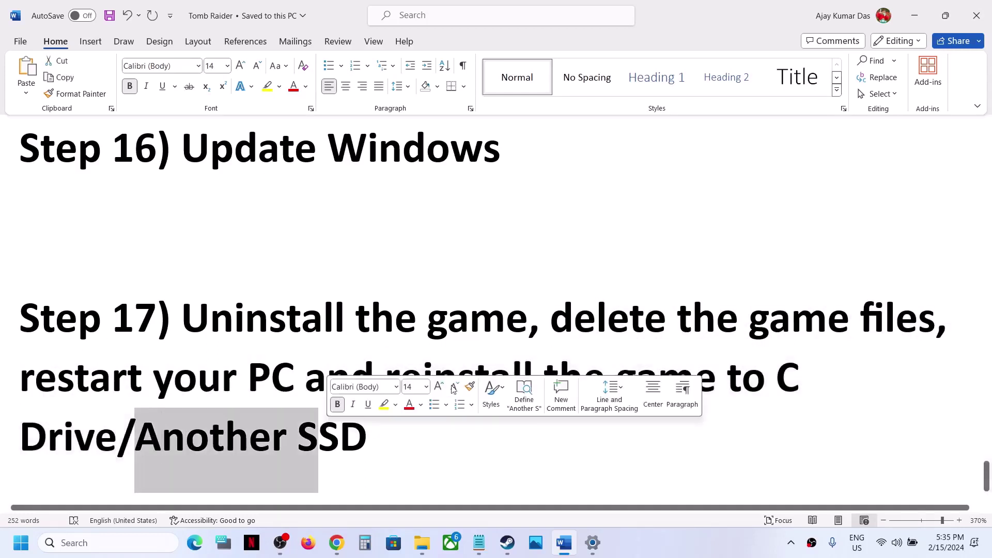
pyautogui.moveTo(764, 374); pyautogui.dragTo(116, 442)
pyautogui.doubleClick(117, 443)
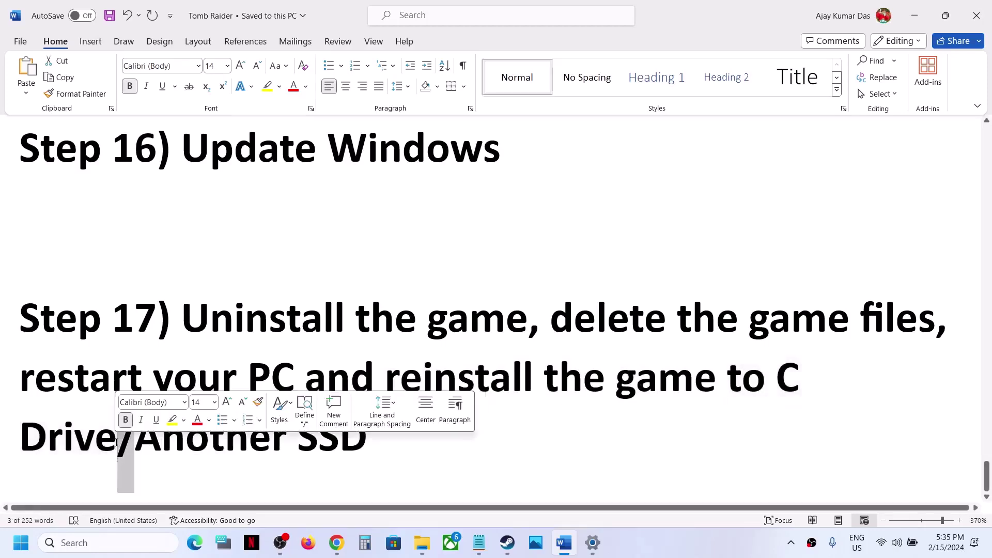
pyautogui.click(153, 445)
pyautogui.moveTo(146, 443); pyautogui.dragTo(367, 439)
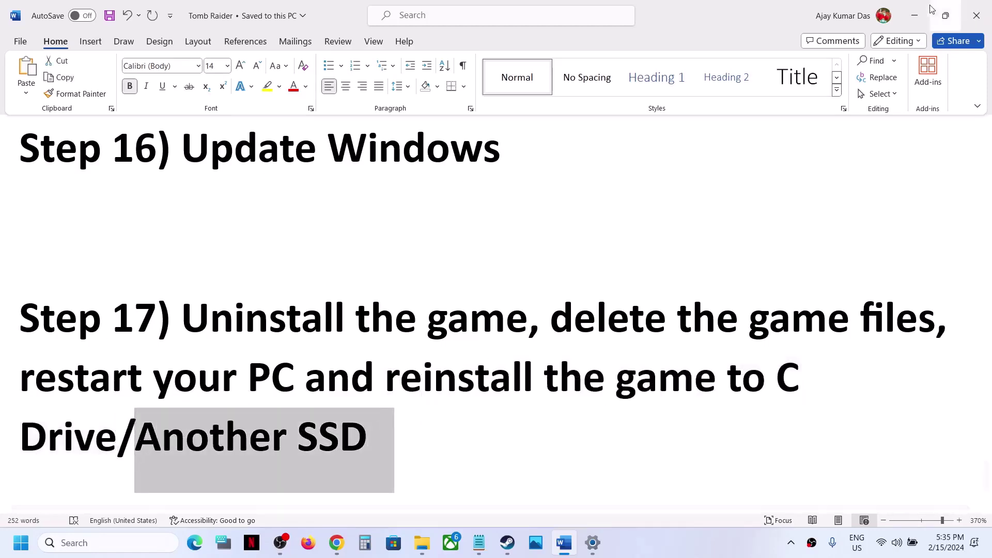
pyautogui.click(914, 16)
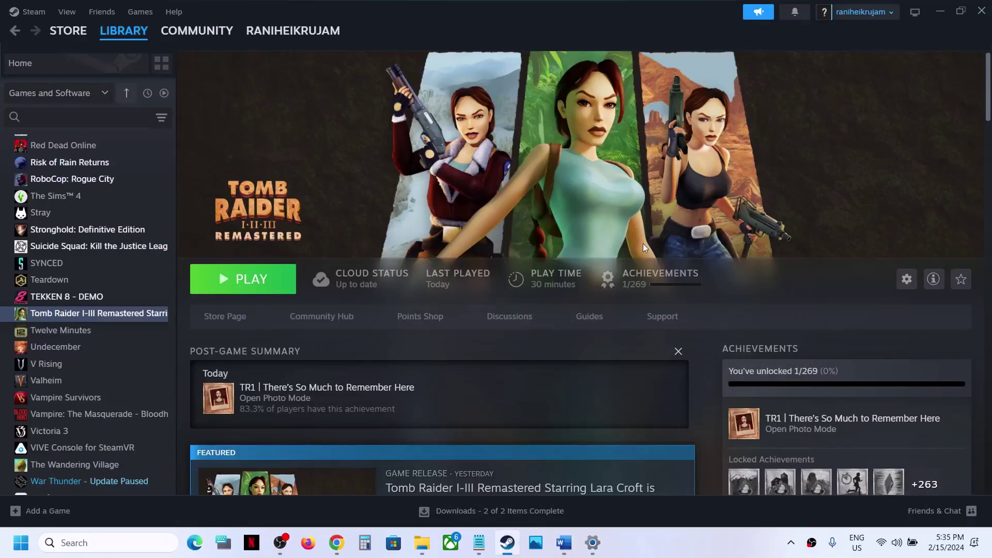